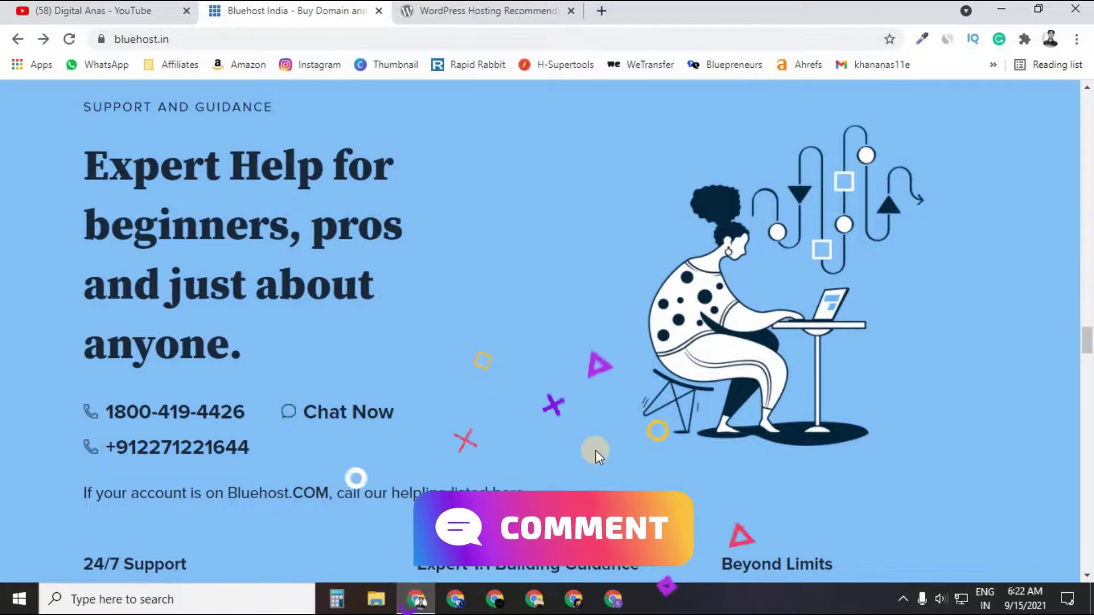
- Look through the homepage's support and guidance, website security, Bluehost Dashboard and Bluehost Maestro sections
scroll(173, 382, "down", 7)
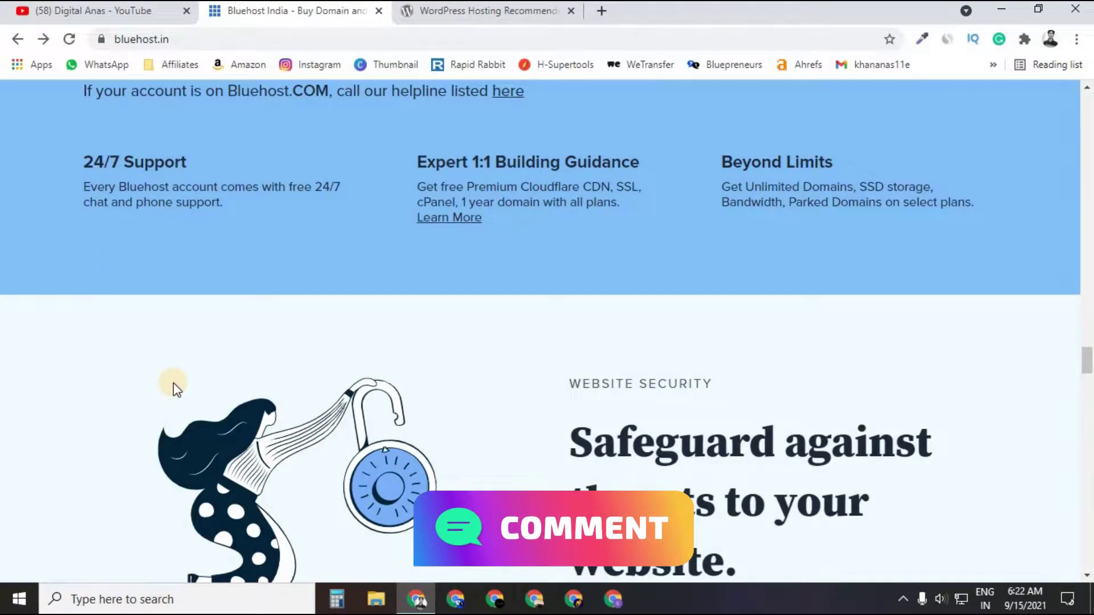
scroll(173, 383, "up", 6)
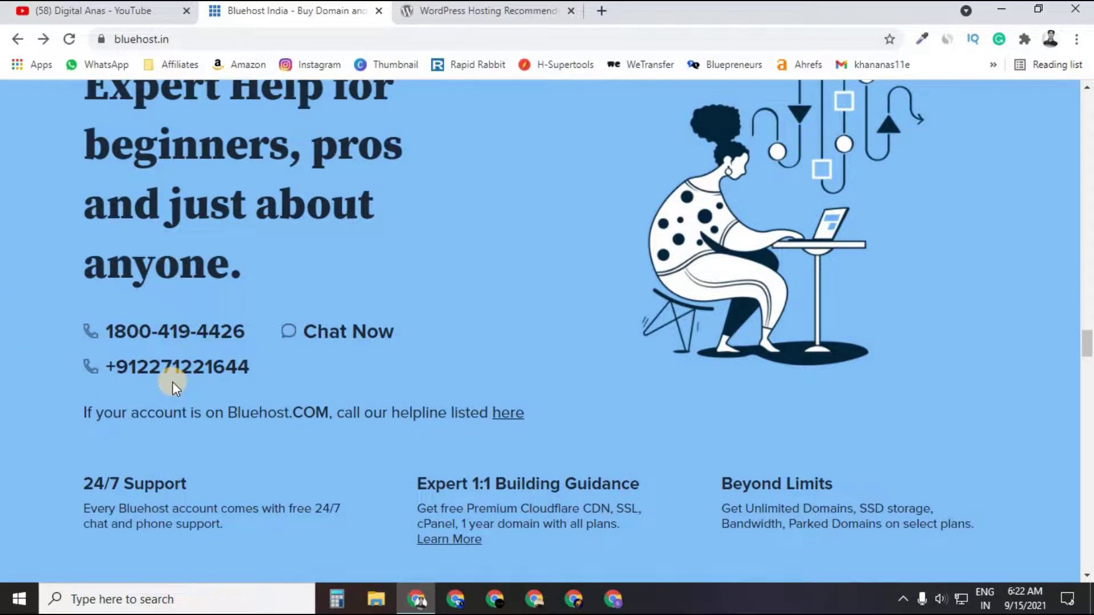
scroll(172, 382, "down", 7)
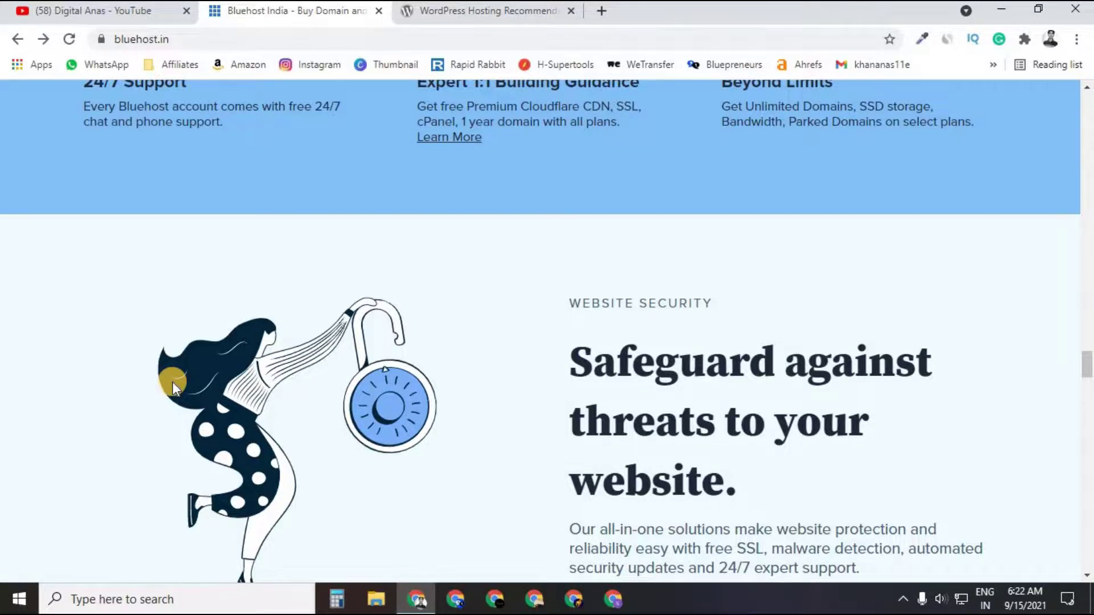
scroll(173, 386, "down", 4)
scroll(172, 388, "down", 4)
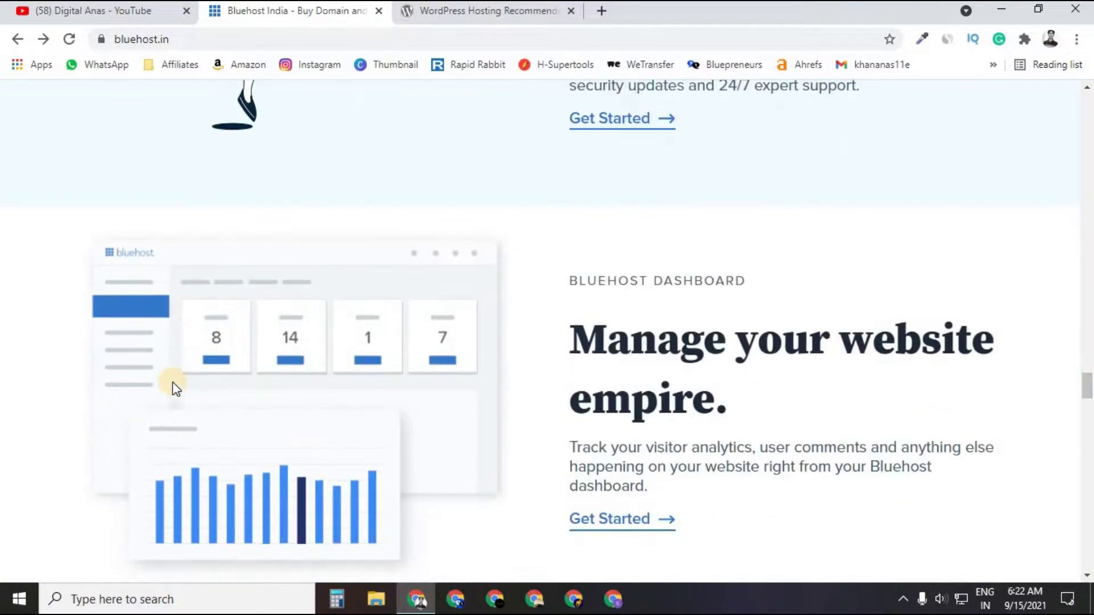
scroll(173, 388, "down", 4)
scroll(173, 388, "down", 4)
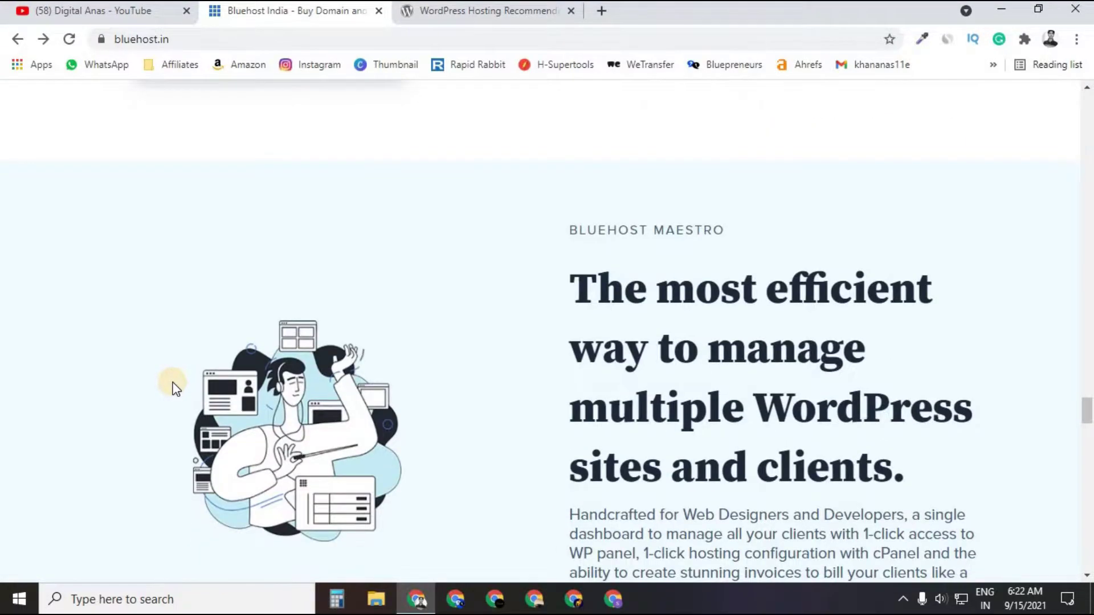
scroll(173, 388, "down", 5)
scroll(173, 387, "down", 5)
scroll(173, 386, "up", 7)
scroll(173, 387, "up", 7)
scroll(171, 383, "up", 6)
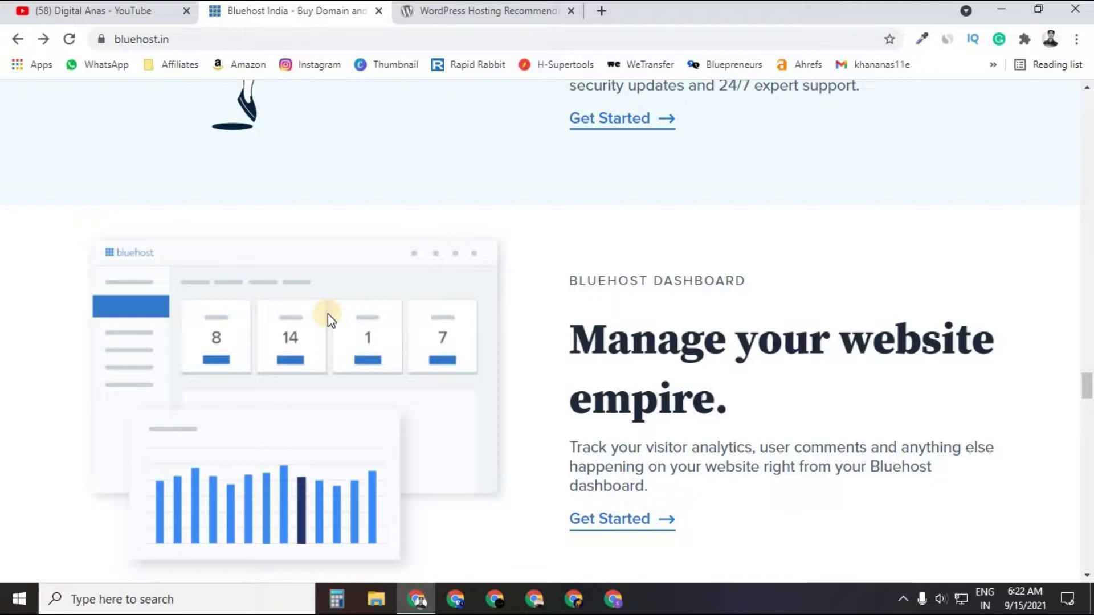
- Open the Shared Hosting plans from the homepage and select the Basic plan for 36 months
scroll(327, 314, "up", 15)
scroll(330, 313, "down", 8)
scroll(334, 315, "down", 1)
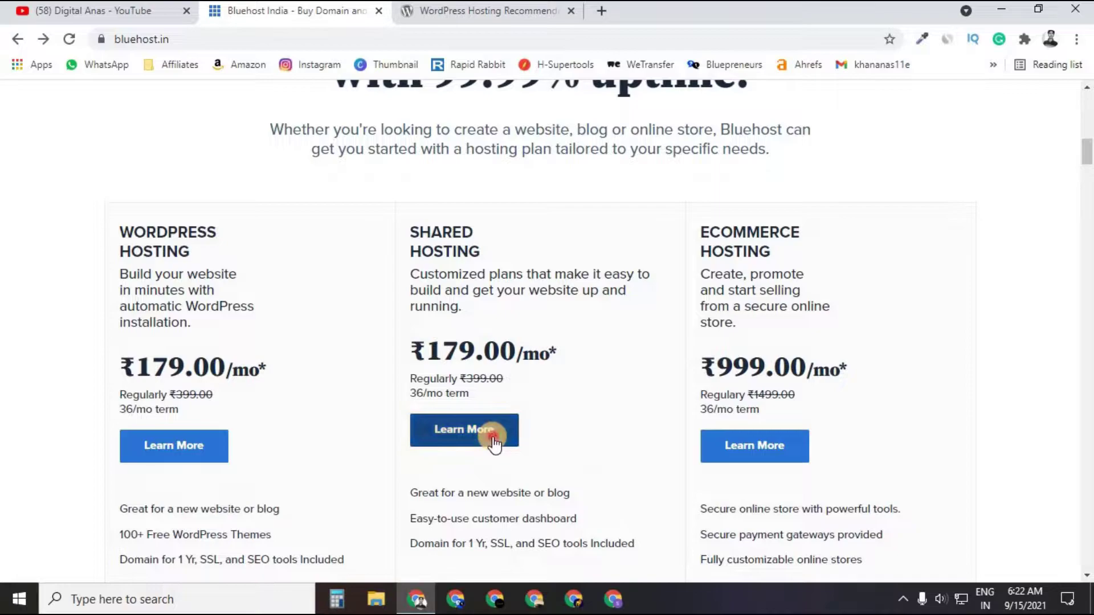
left_click(488, 440)
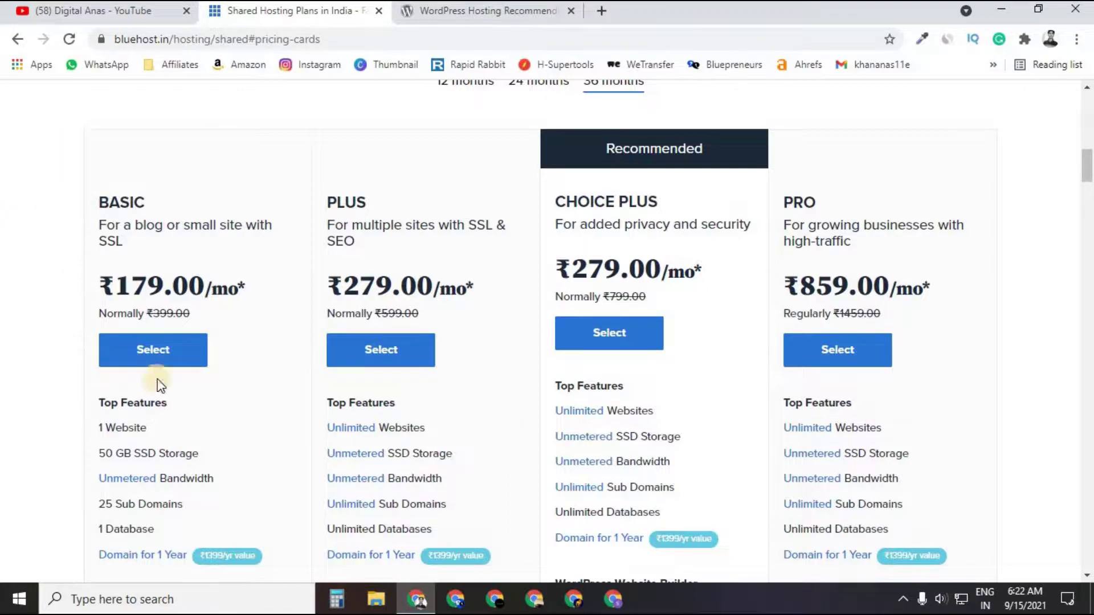
left_click(179, 357)
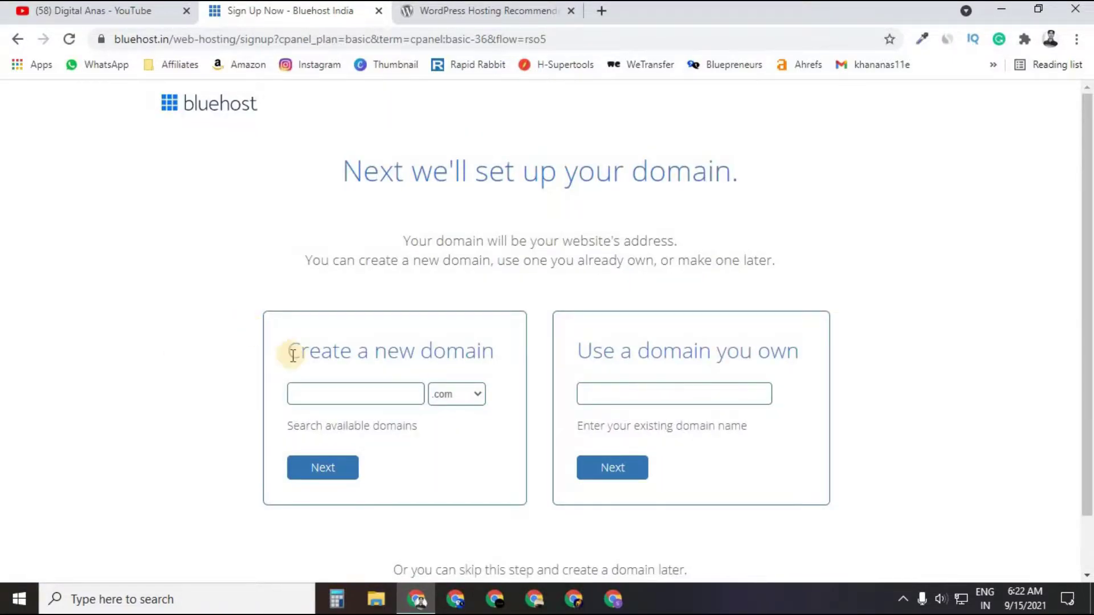
- Create the new domain solopreneuranas with the .com extension and continue to account creation
left_click(302, 390)
type("solo")
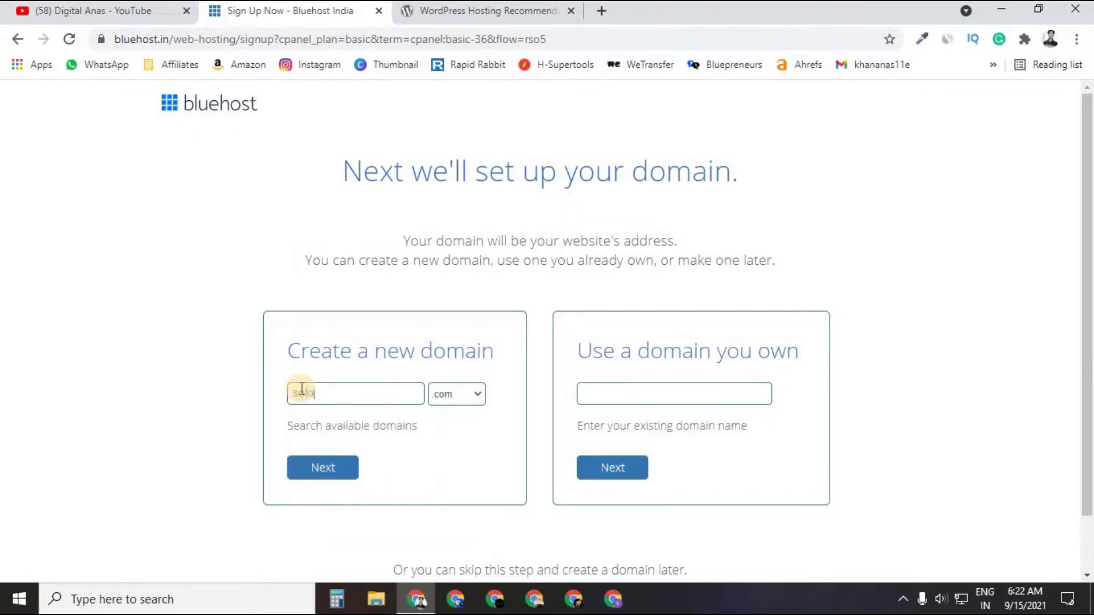
type("preneuranas")
key("Return")
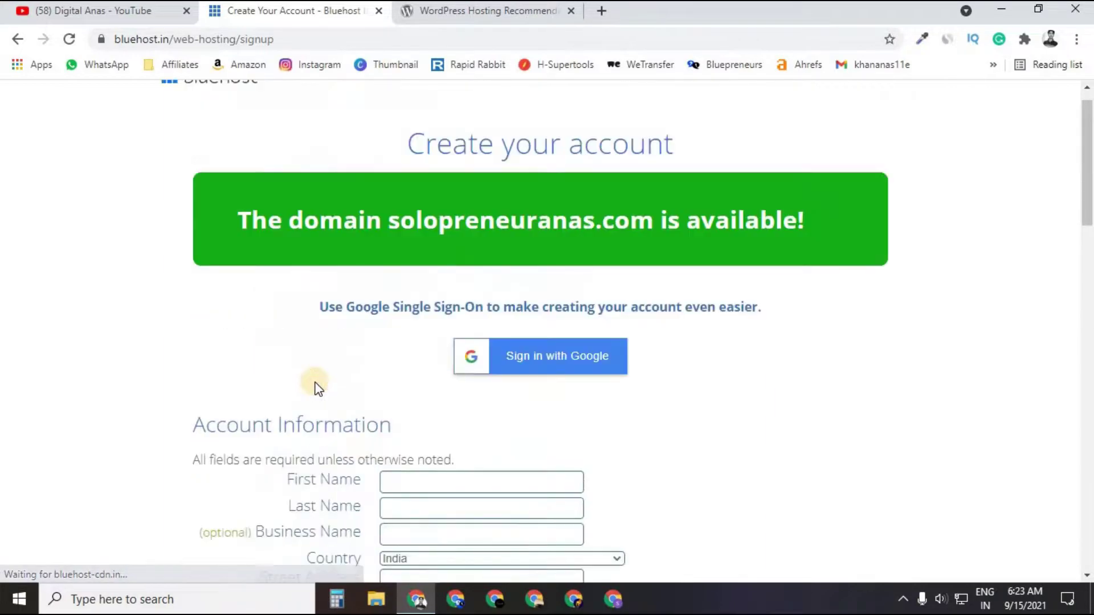
- Change the account plan in the package information to Basic 12 Month Price at ₹299.00/mo
scroll(476, 365, "down", 10)
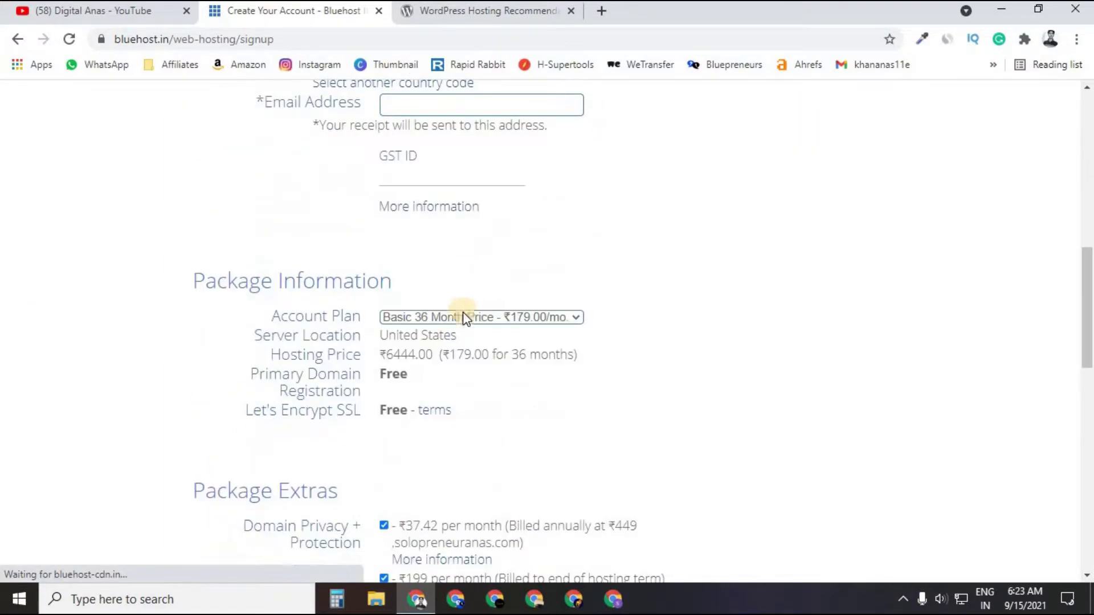
left_click(464, 317)
left_click(459, 328)
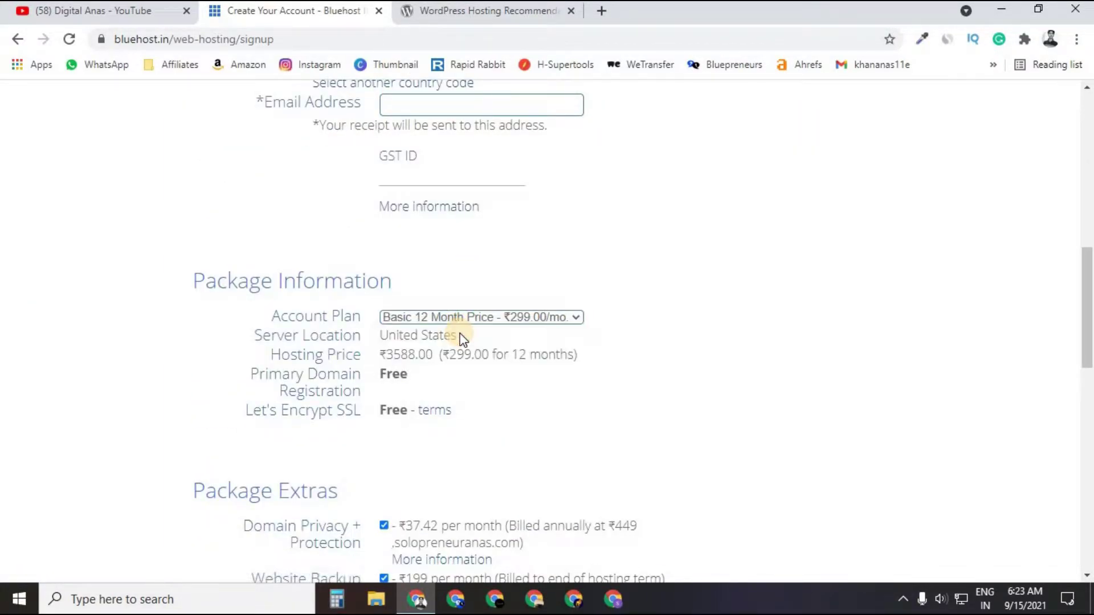
- Remove Domain Privacy + Protection, Website Backup and Website Security Protection from the package extras
scroll(462, 339, "down", 3)
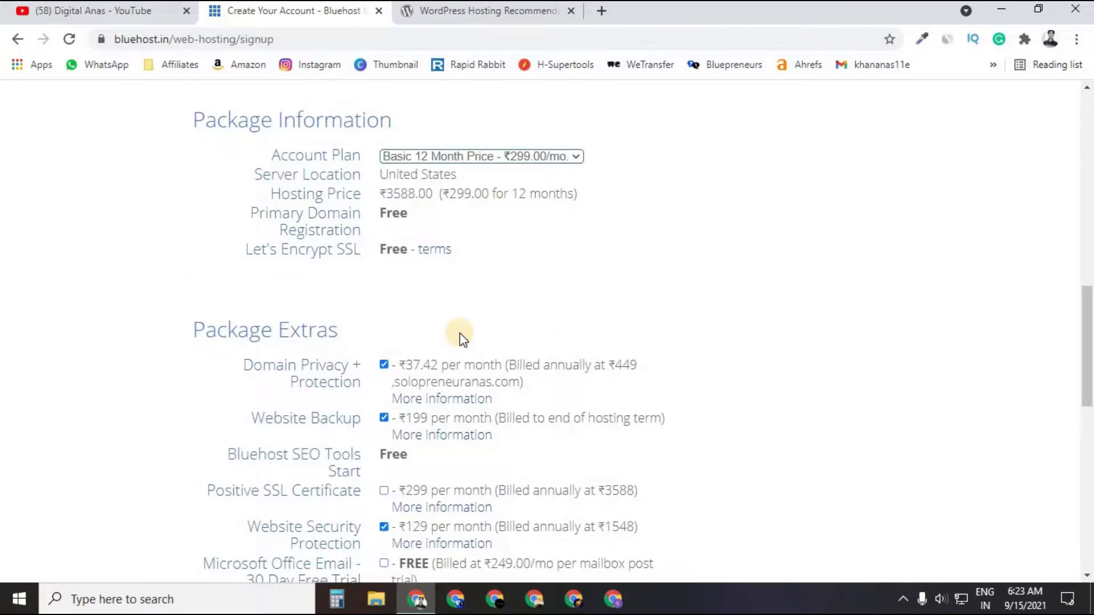
scroll(463, 339, "down", 3)
left_click(385, 203)
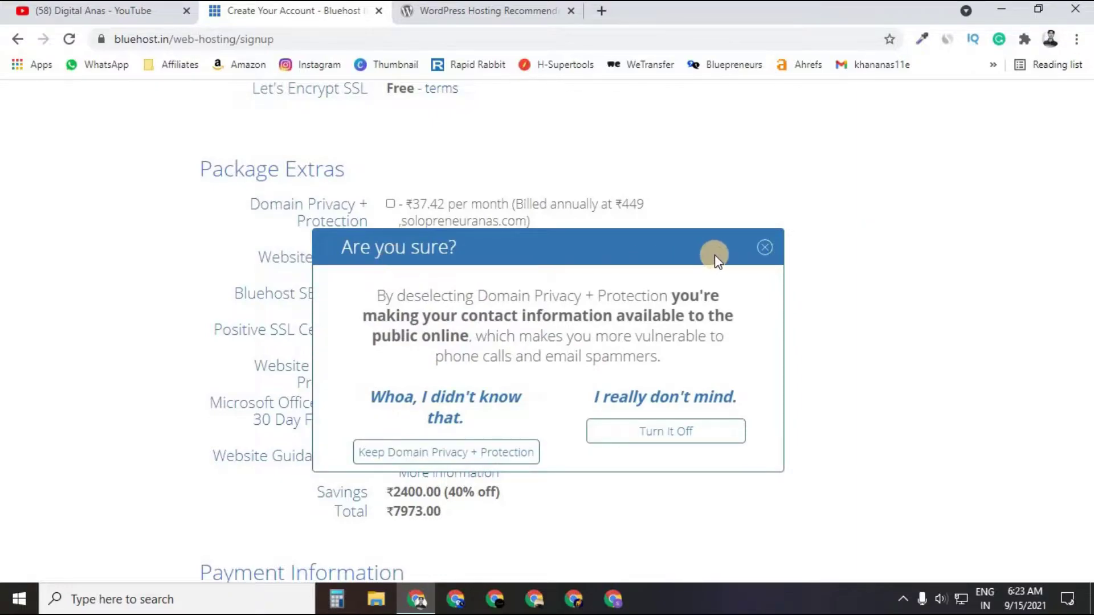
left_click(762, 248)
left_click(384, 257)
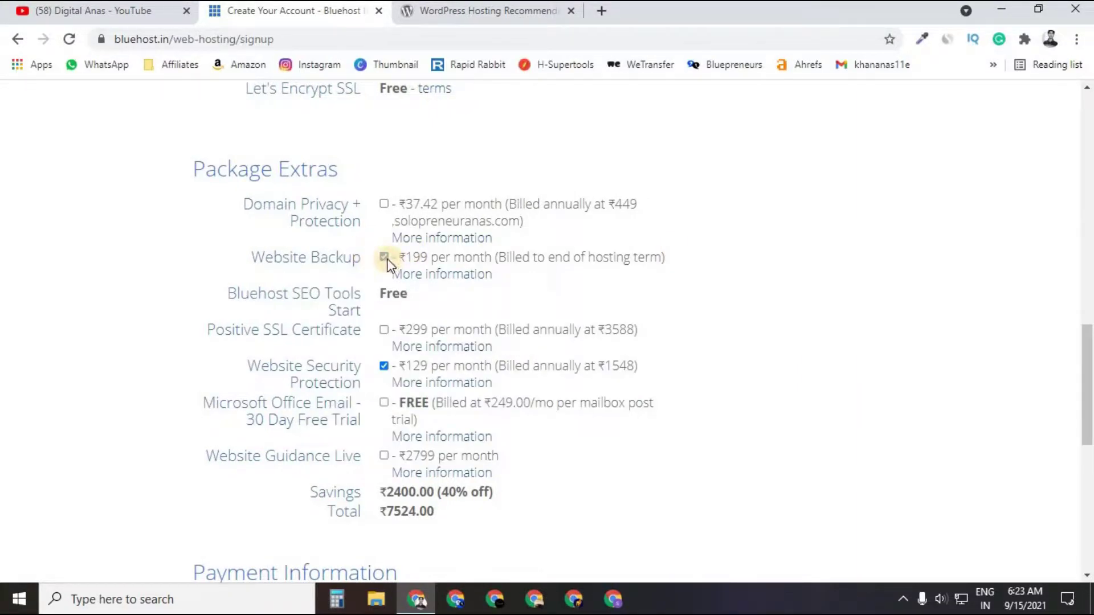
left_click(386, 365)
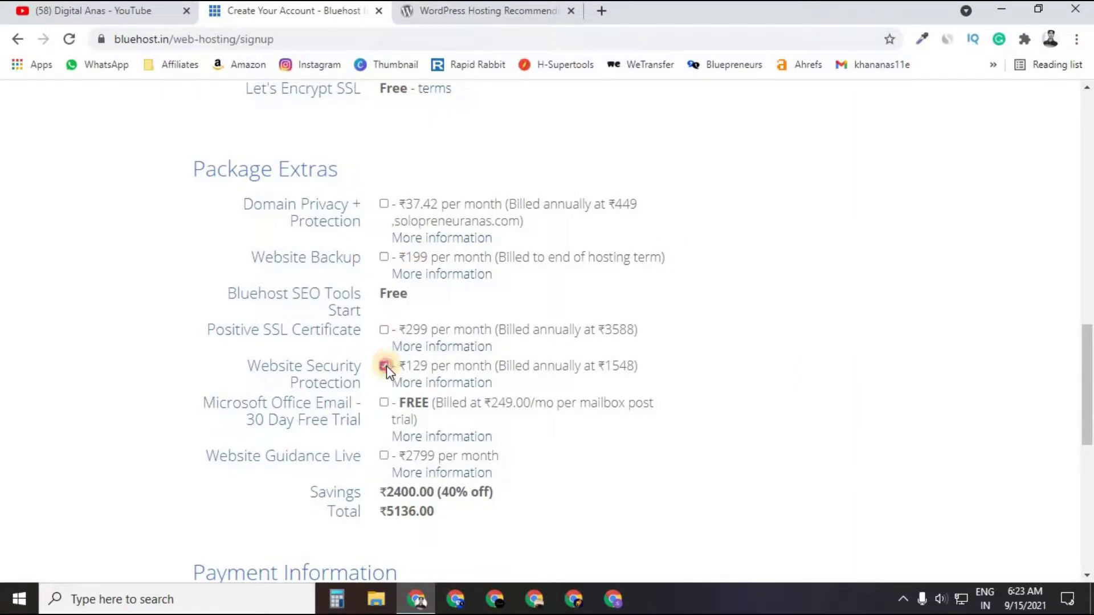
- Review the payment information section and highlight the order total
scroll(460, 265, "down", 5)
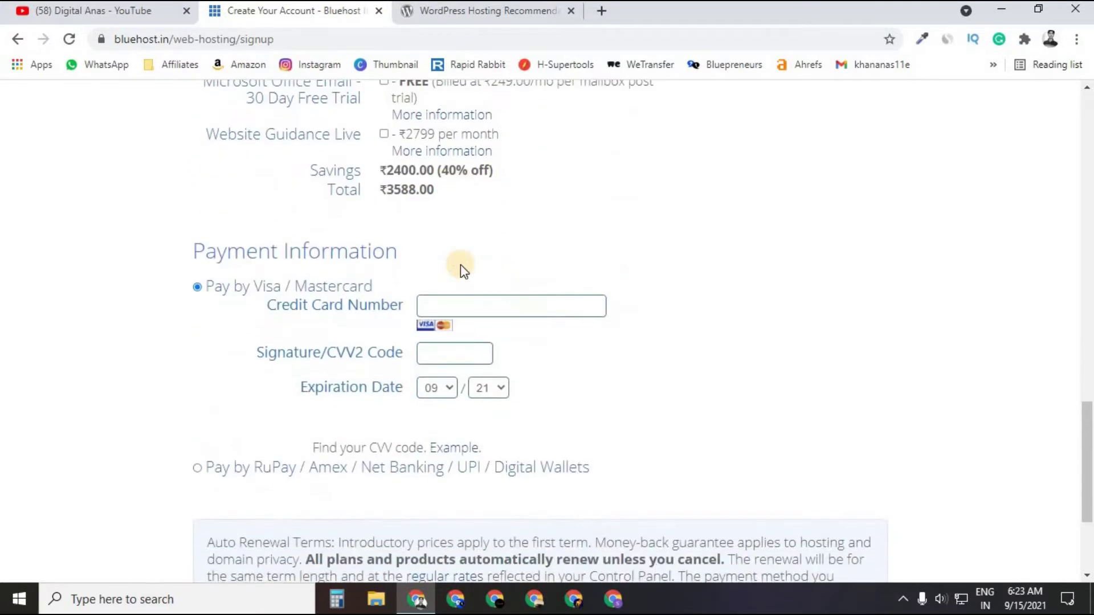
scroll(460, 266, "up", 1)
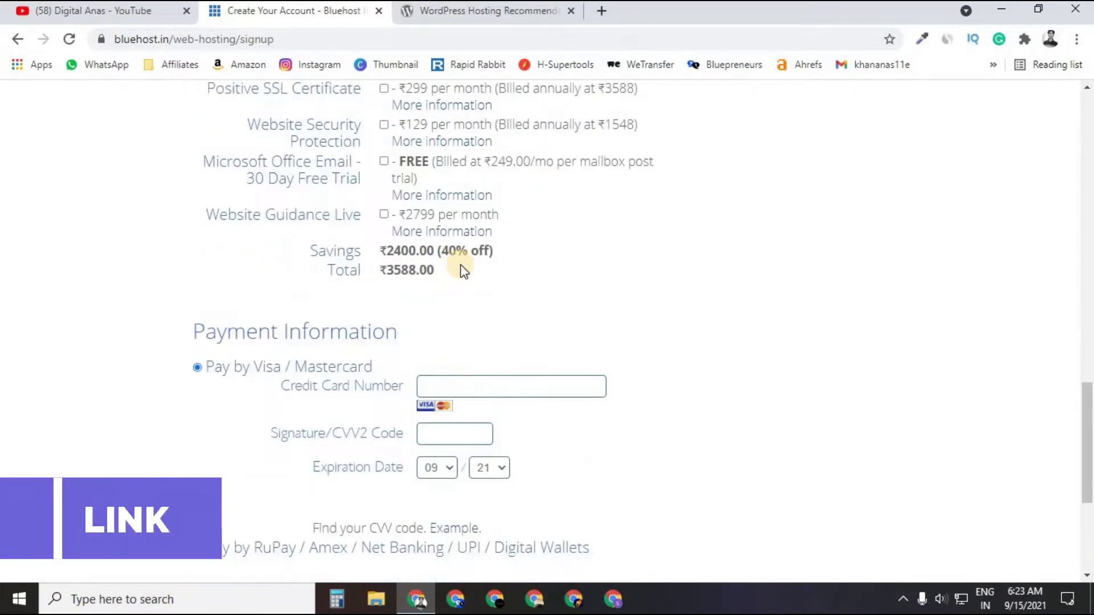
left_click_drag(458, 273, 362, 267)
left_click(363, 268)
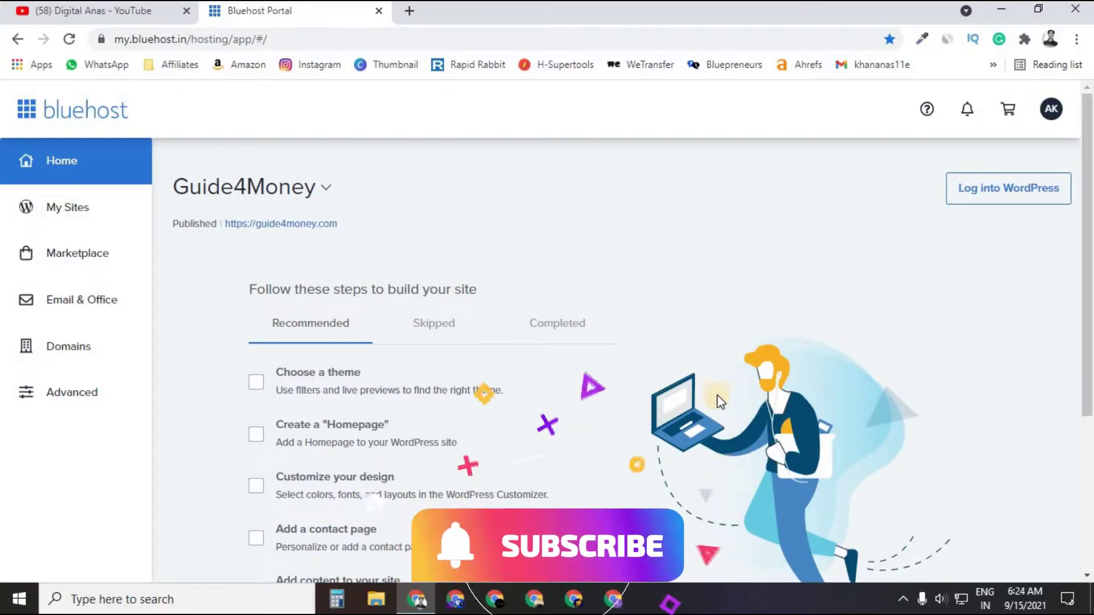
- Tour the hosting portal's My Sites, Marketplace with its featured products, and Email & Office pages
left_click(55, 217)
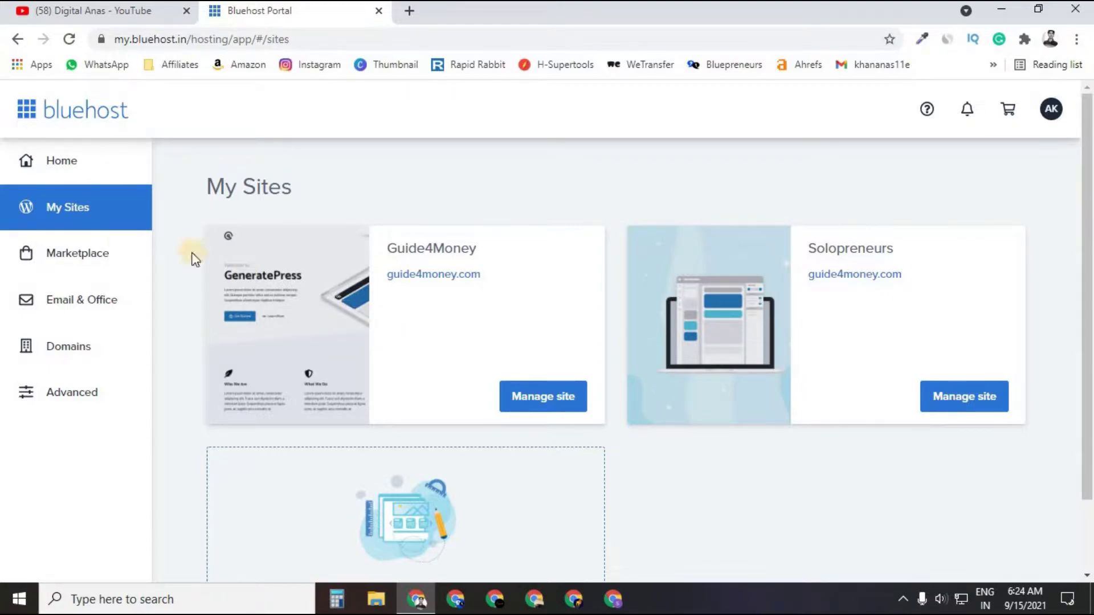
left_click(88, 251)
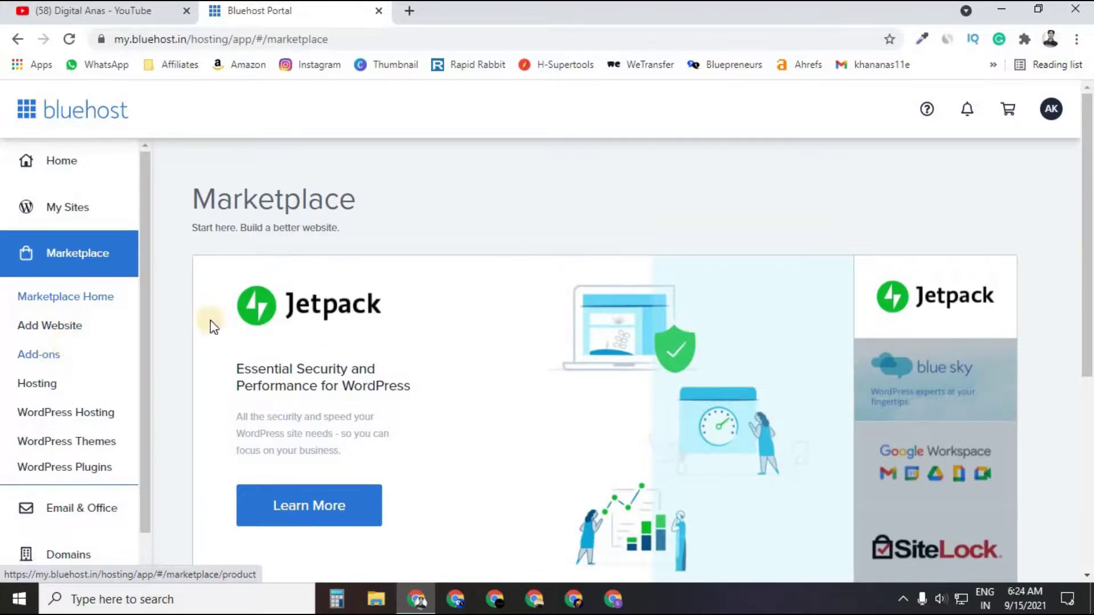
scroll(361, 320, "down", 6)
scroll(361, 326, "down", 5)
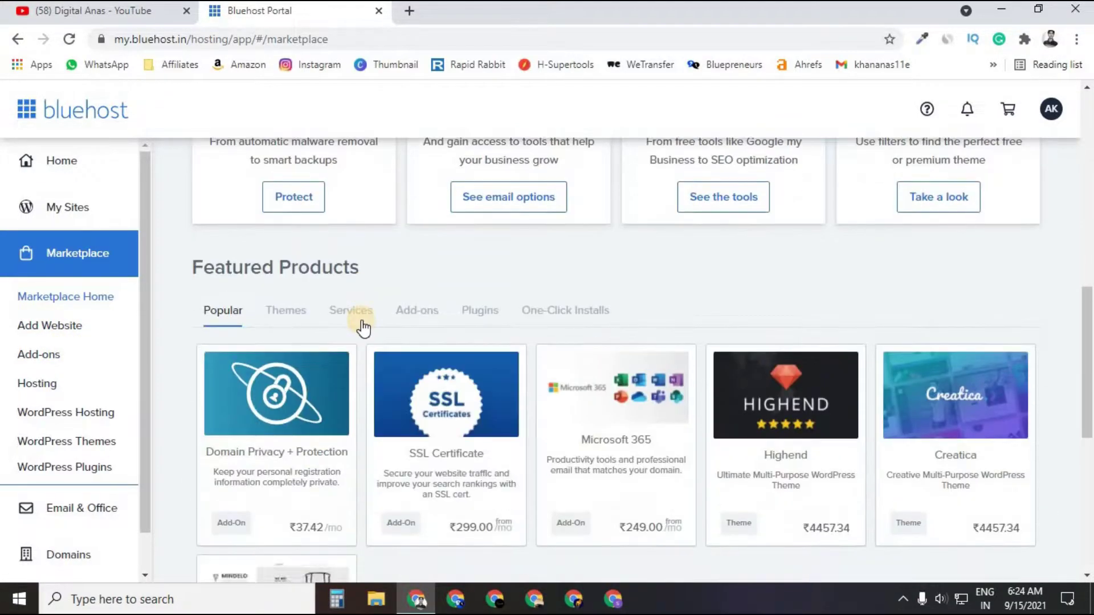
scroll(362, 326, "up", 3)
scroll(361, 326, "down", 3)
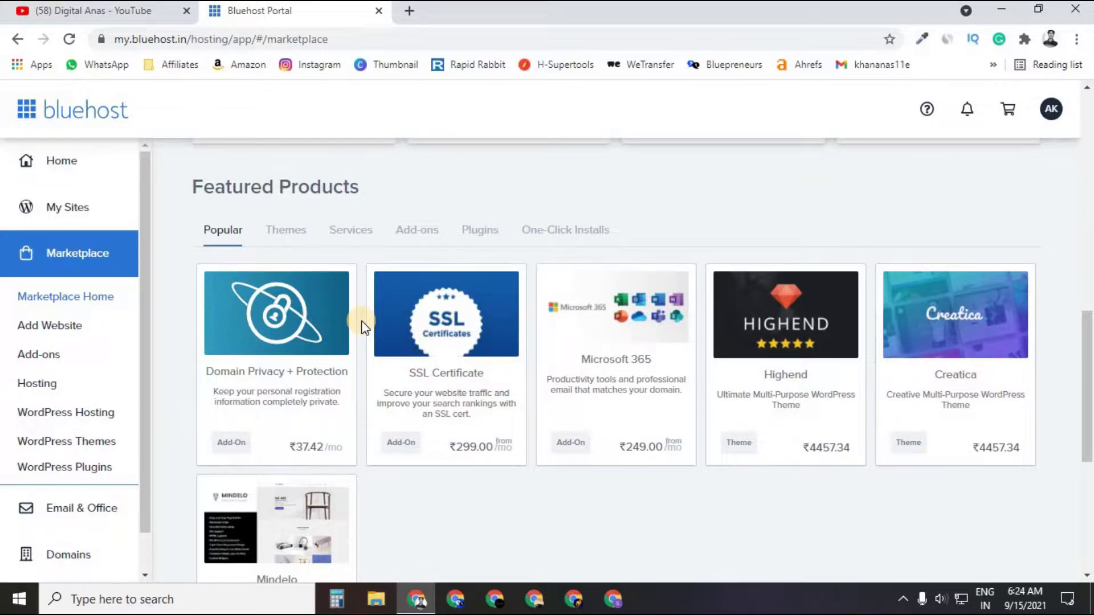
left_click(61, 506)
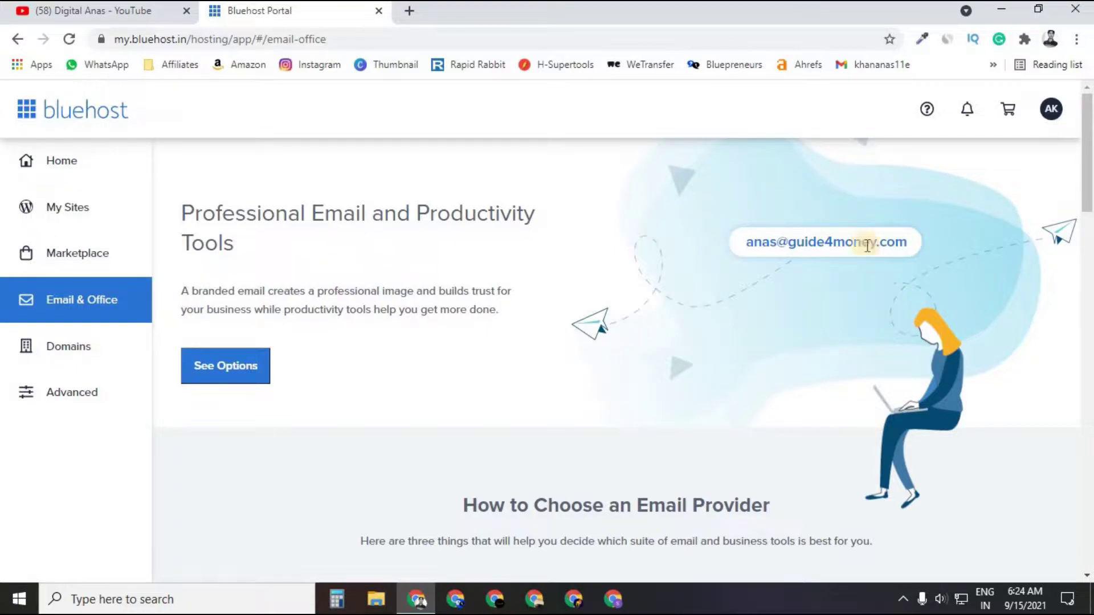
- Start a new site from My Sites and choose to build it with the Bluehost Website Builder
left_click(109, 219)
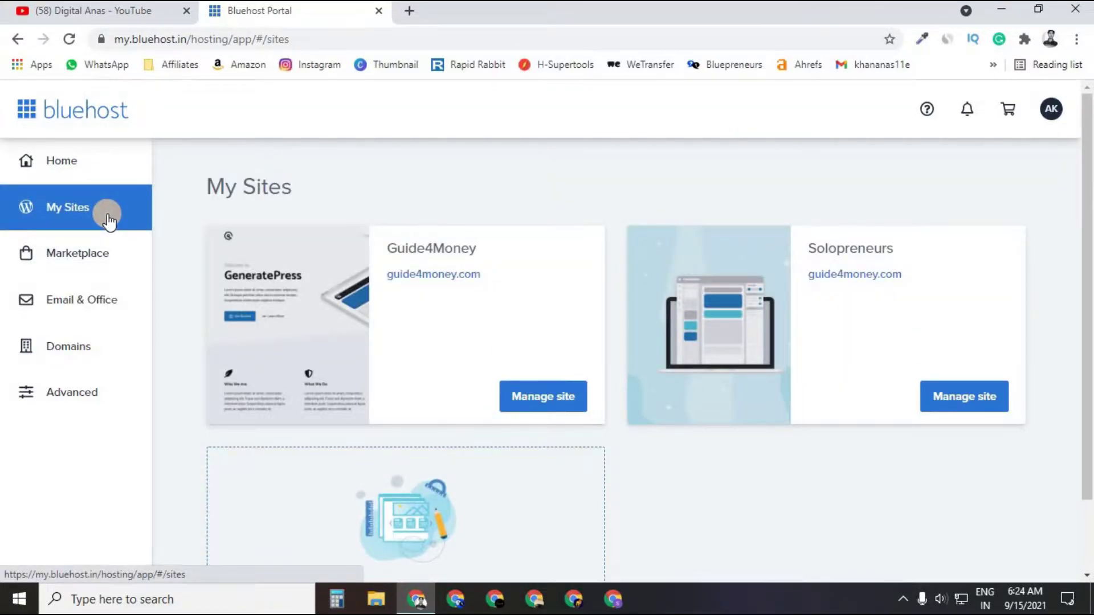
scroll(649, 265, "down", 2)
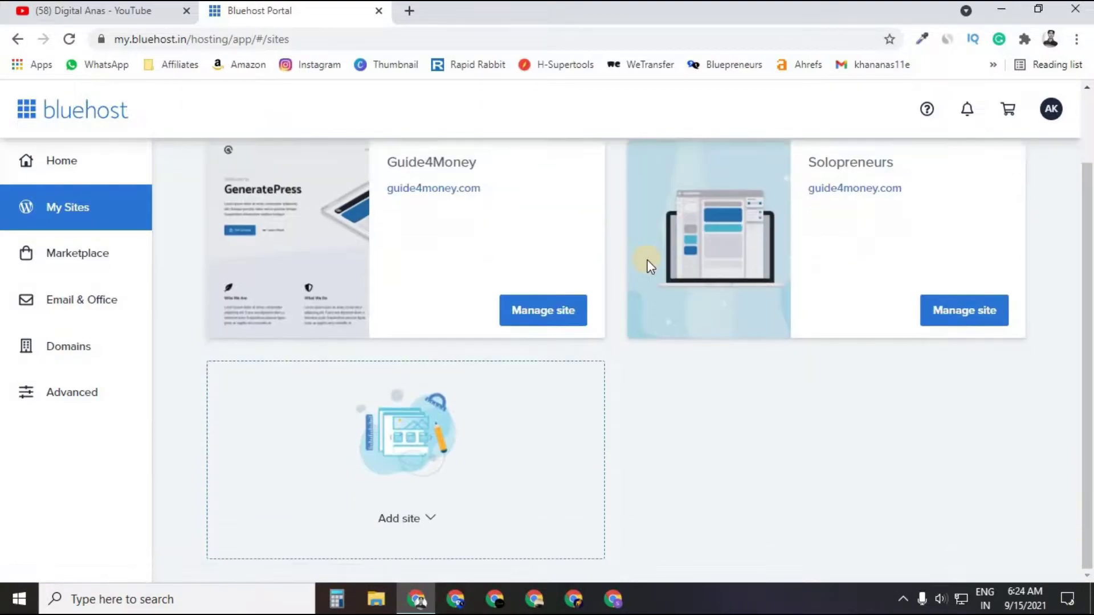
left_click(416, 516)
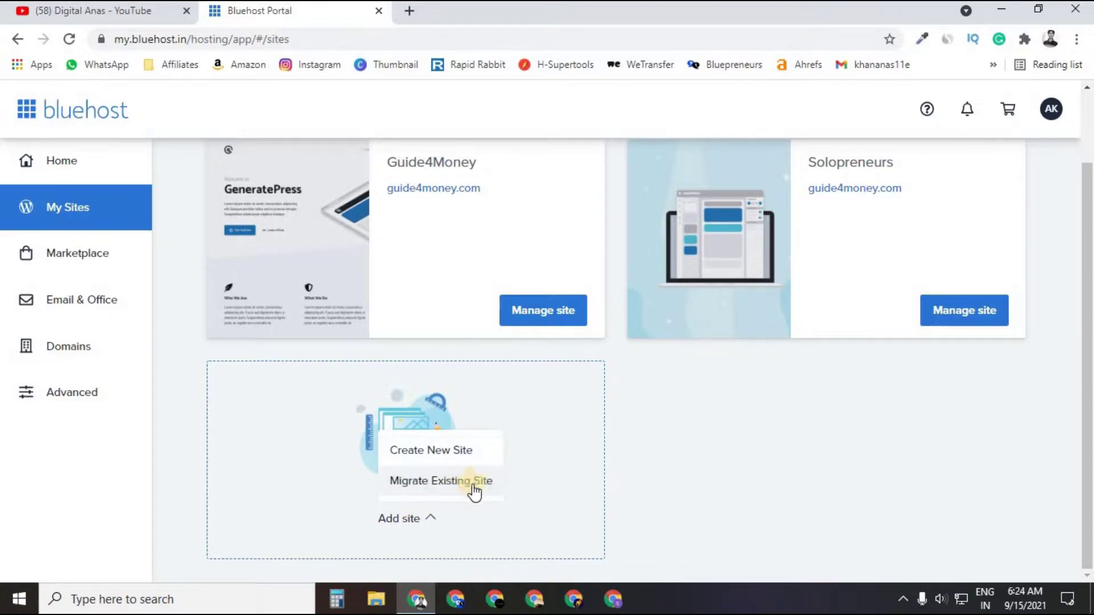
left_click(453, 458)
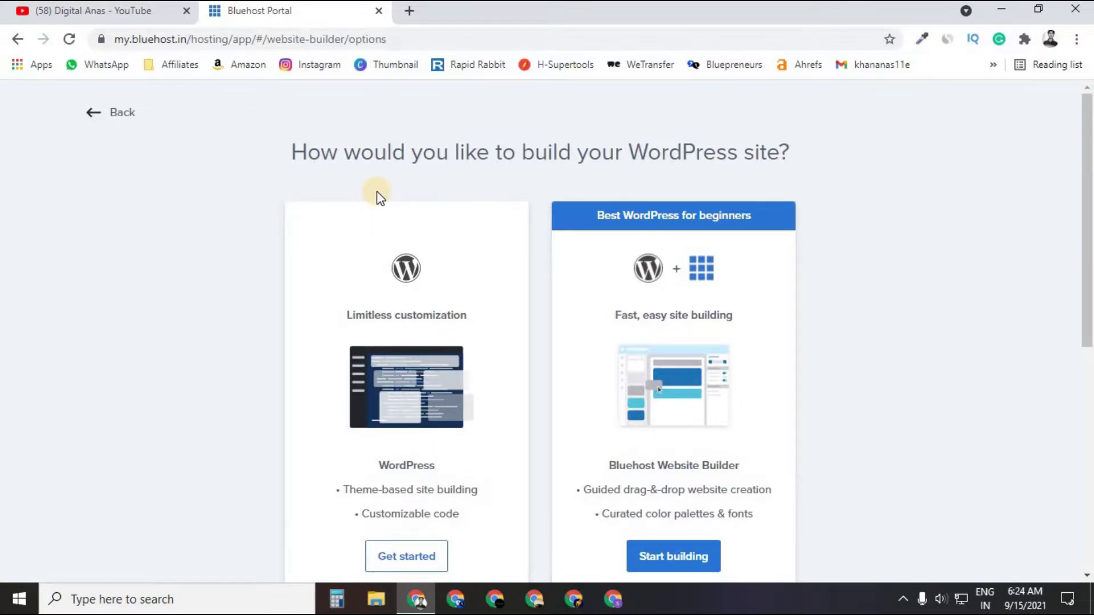
scroll(376, 210, "down", 1)
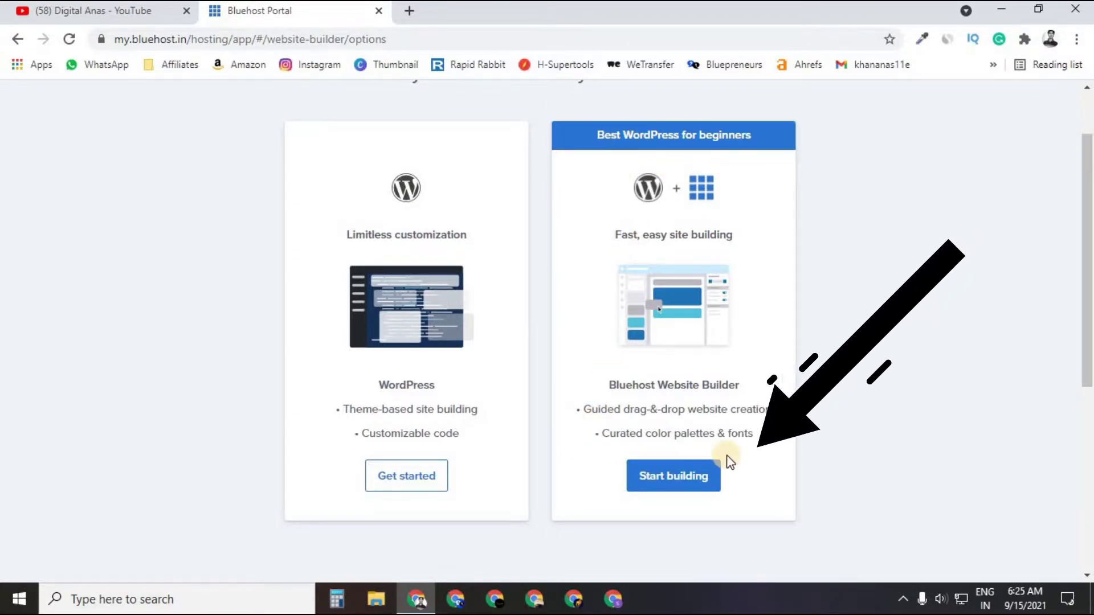
left_click(652, 478)
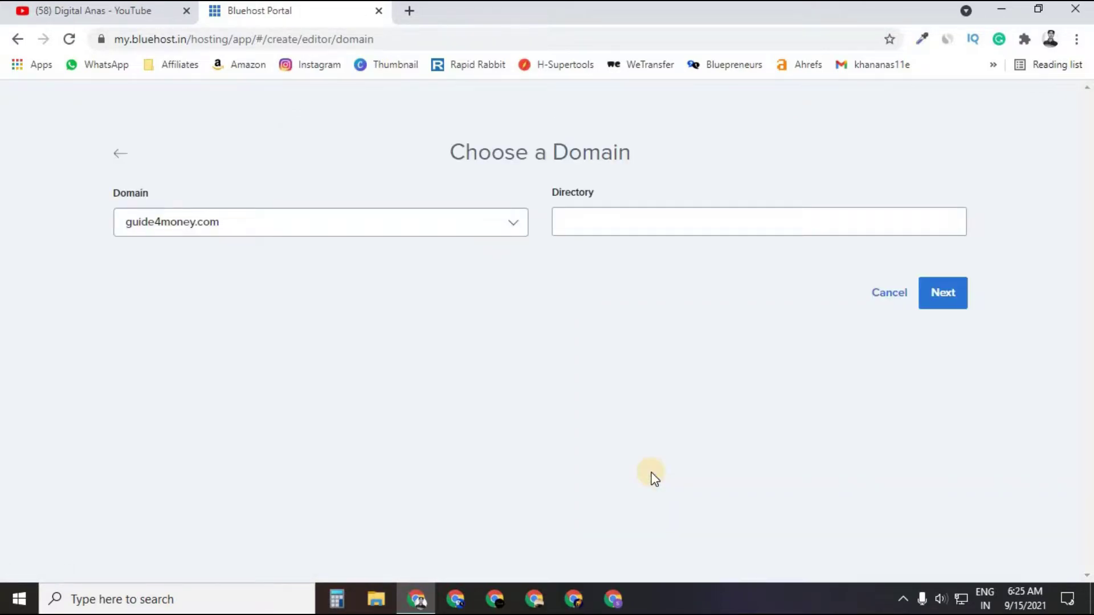
- Check the available domains, keep guide4money.com for the new site, and enter digitalanas as its directory
left_click(302, 229)
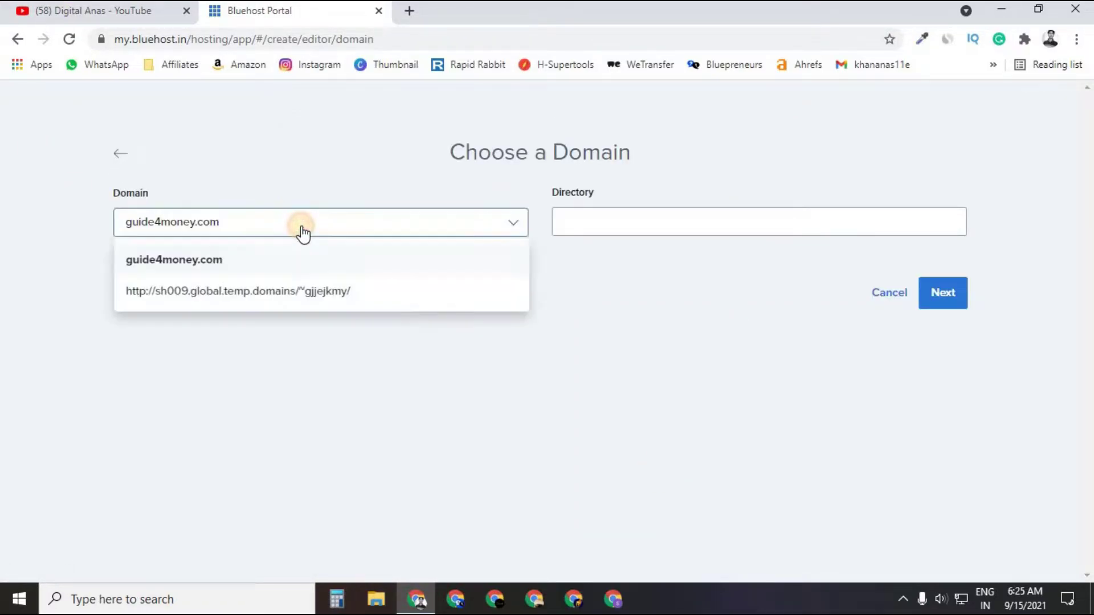
left_click(329, 189)
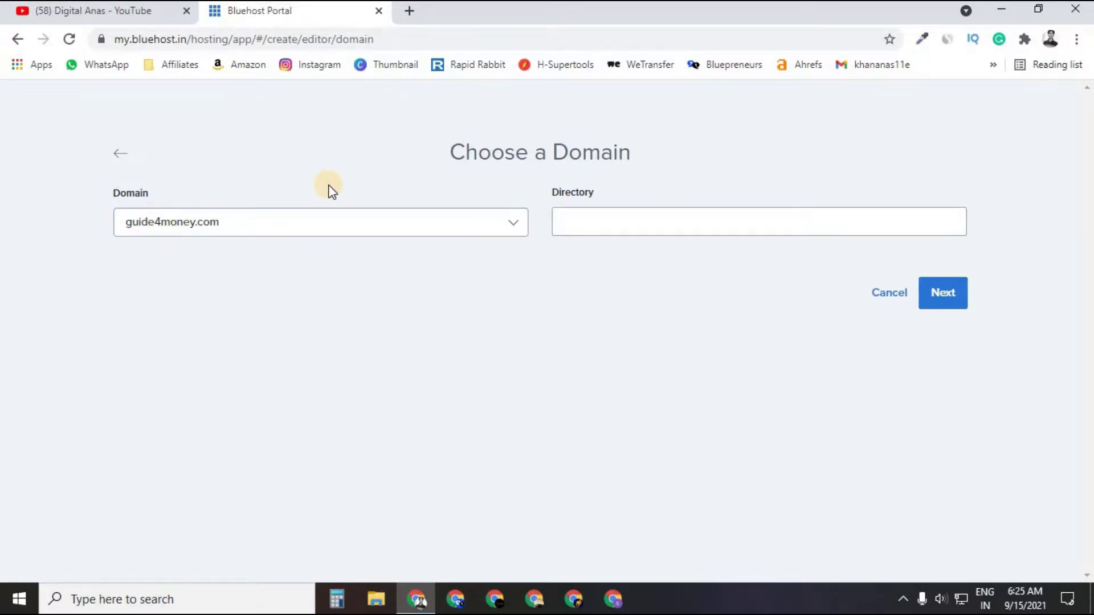
left_click(324, 222)
left_click(336, 193)
left_click(590, 217)
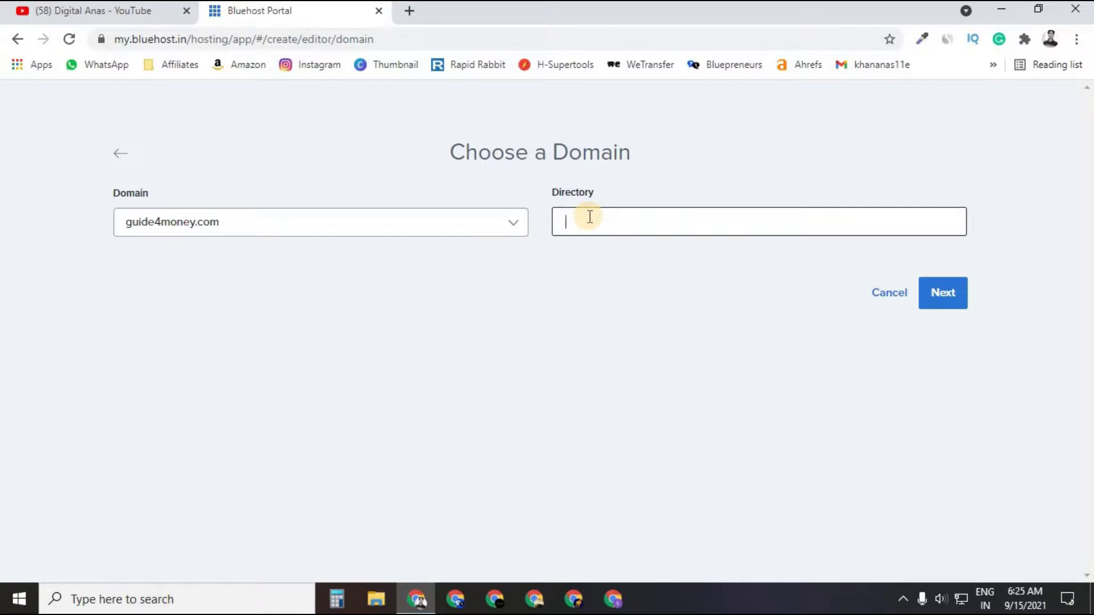
type("digitalanas")
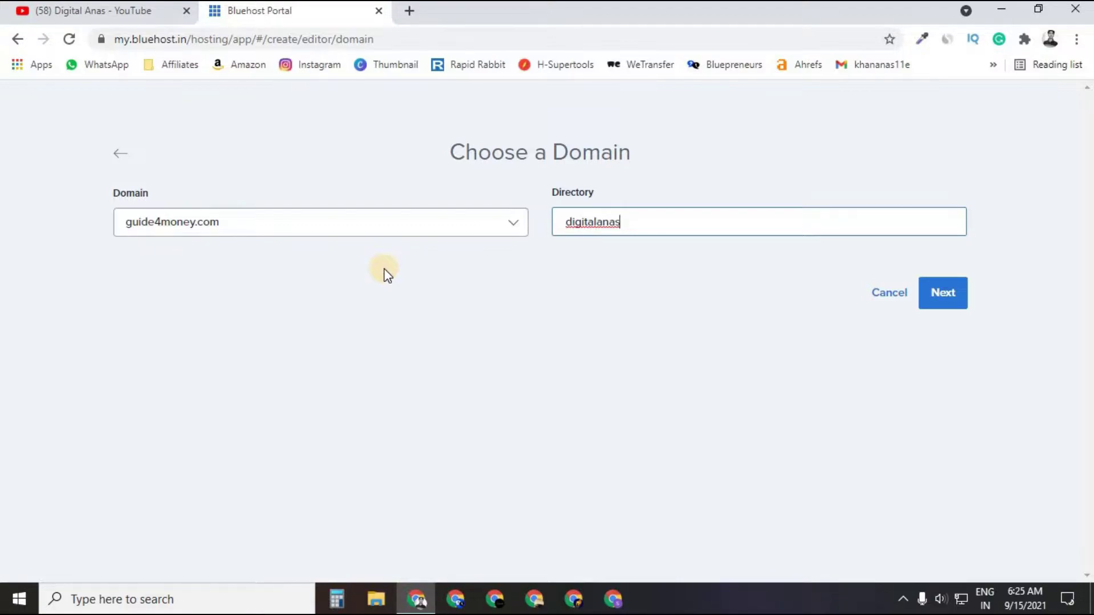
- Confirm the domain and directory, and set Blog as the topic of the new site
left_click(930, 292)
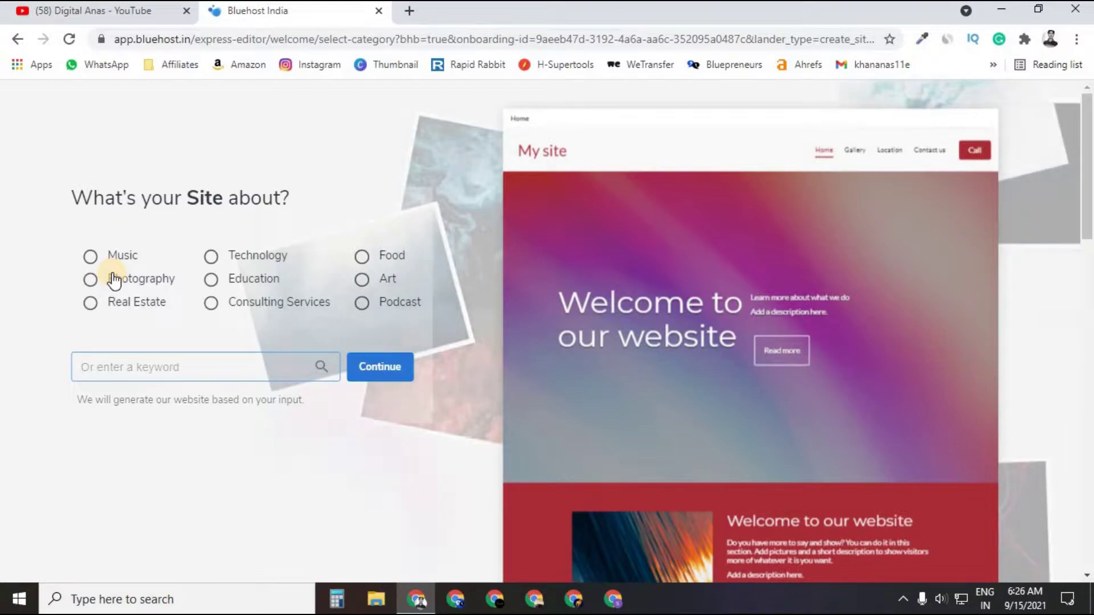
type("blo")
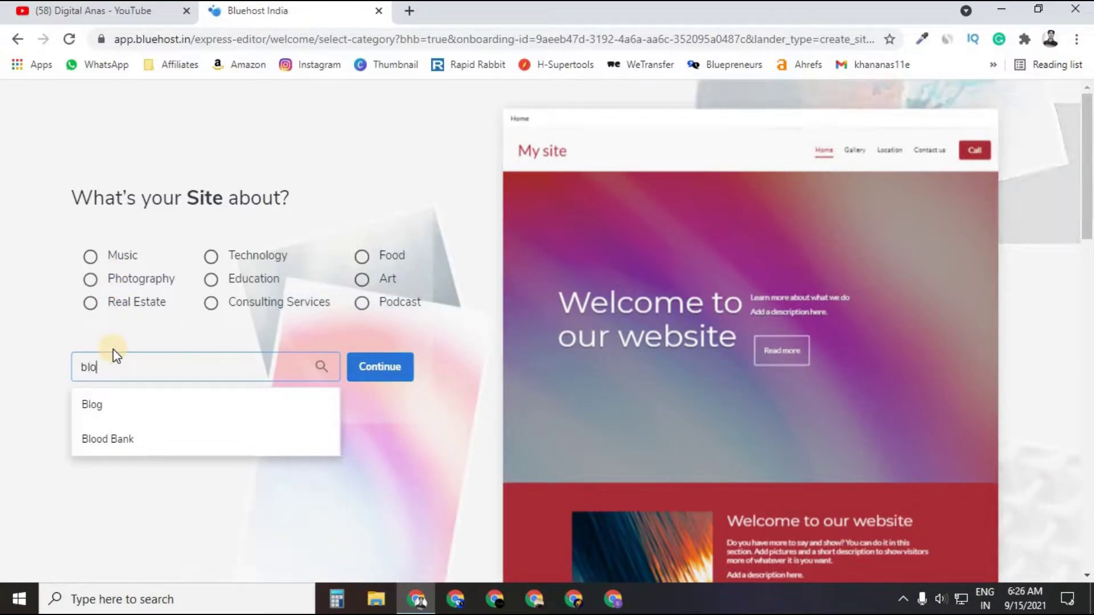
left_click(122, 417)
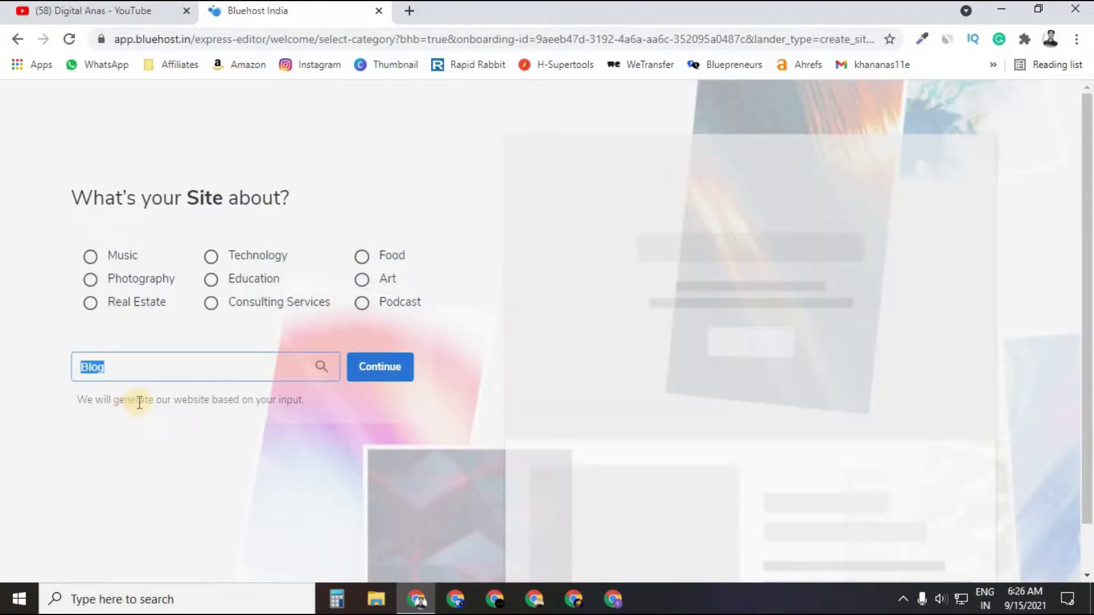
left_click(382, 368)
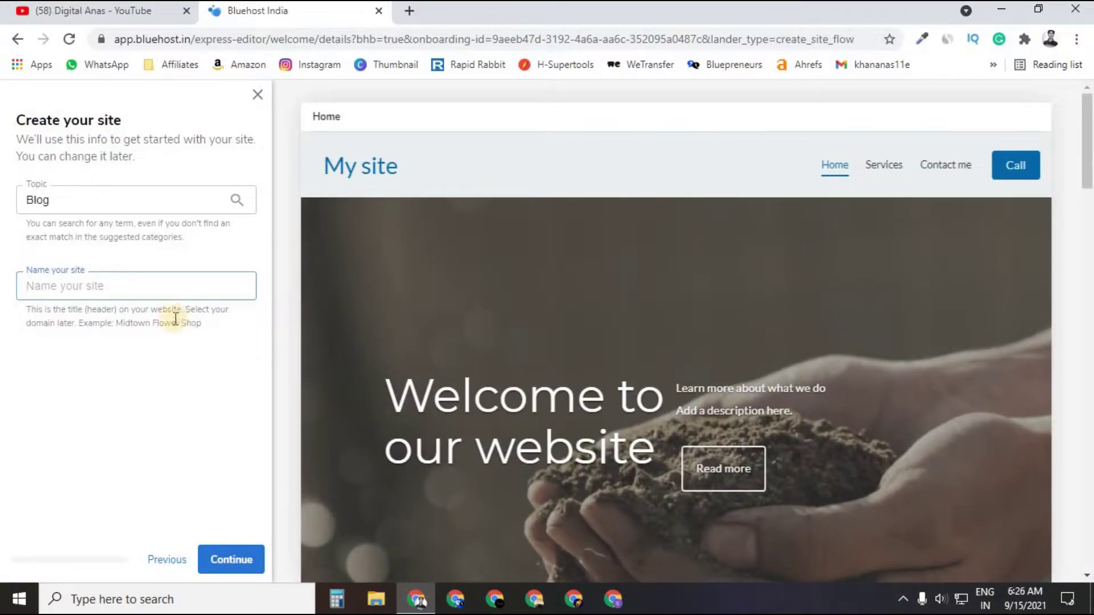
- Name the site Digital Anas and continue to the cover image selection
type("Digital ")
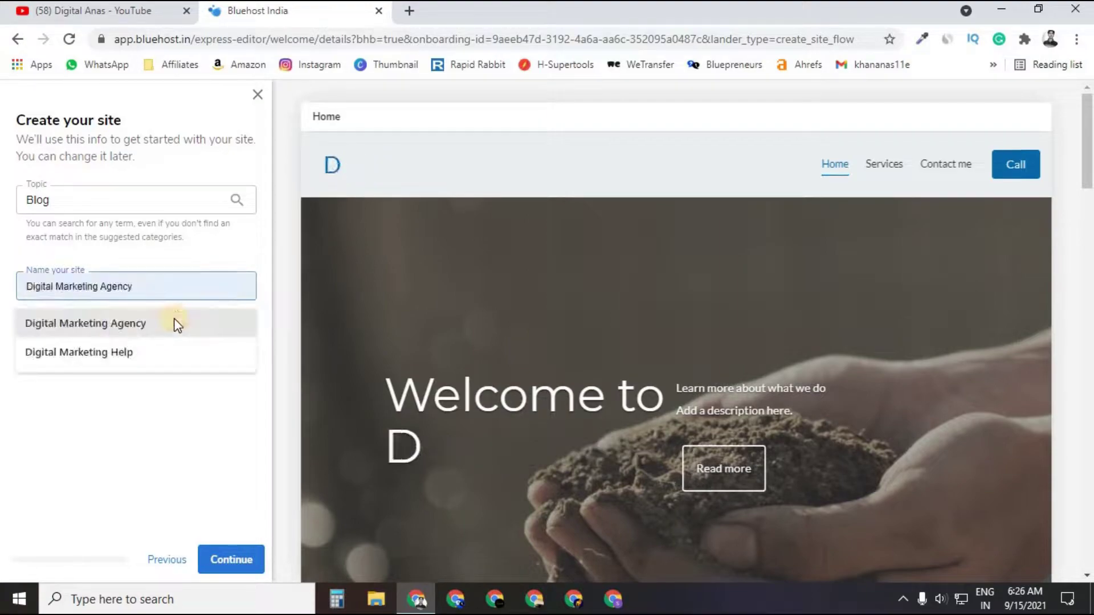
type("Anas")
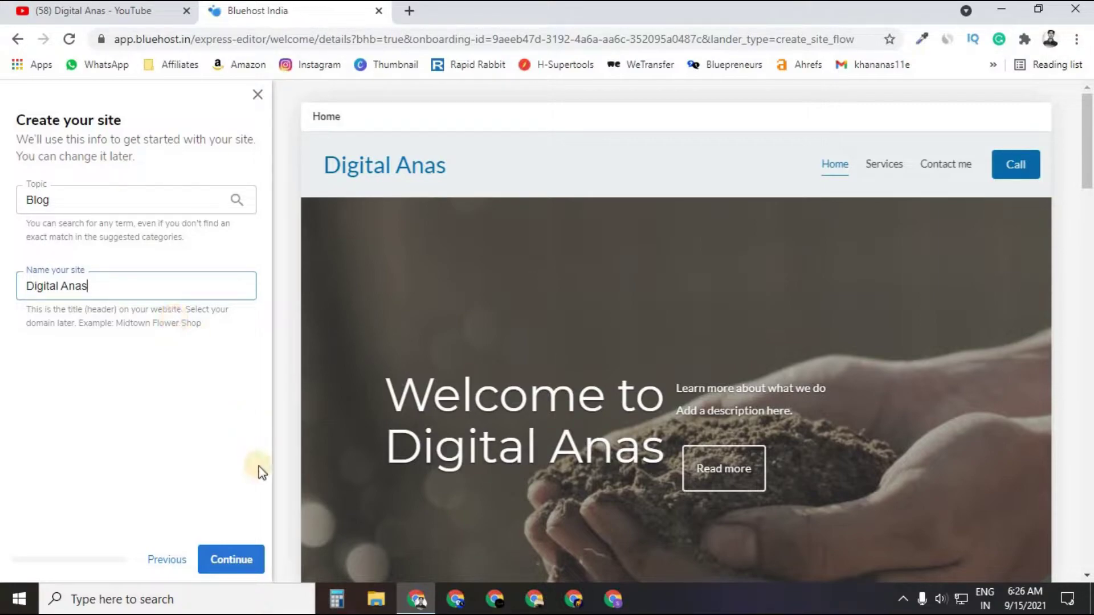
left_click(227, 557)
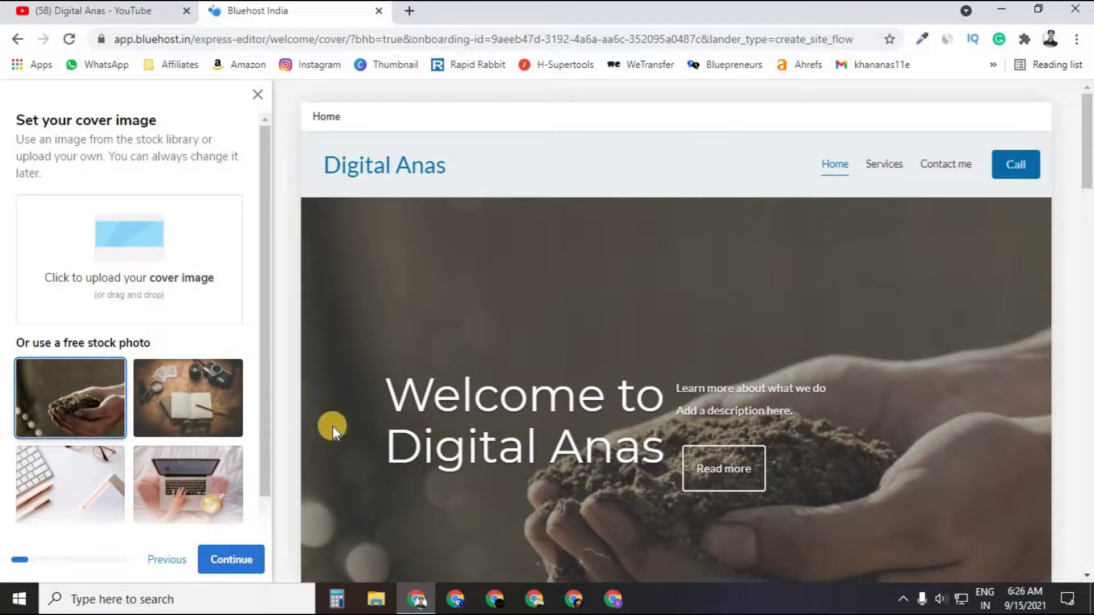
- Set the stock photo of a laptop with a coffee cup as the cover image, and skip adding a logo
left_click(188, 399)
left_click(178, 480)
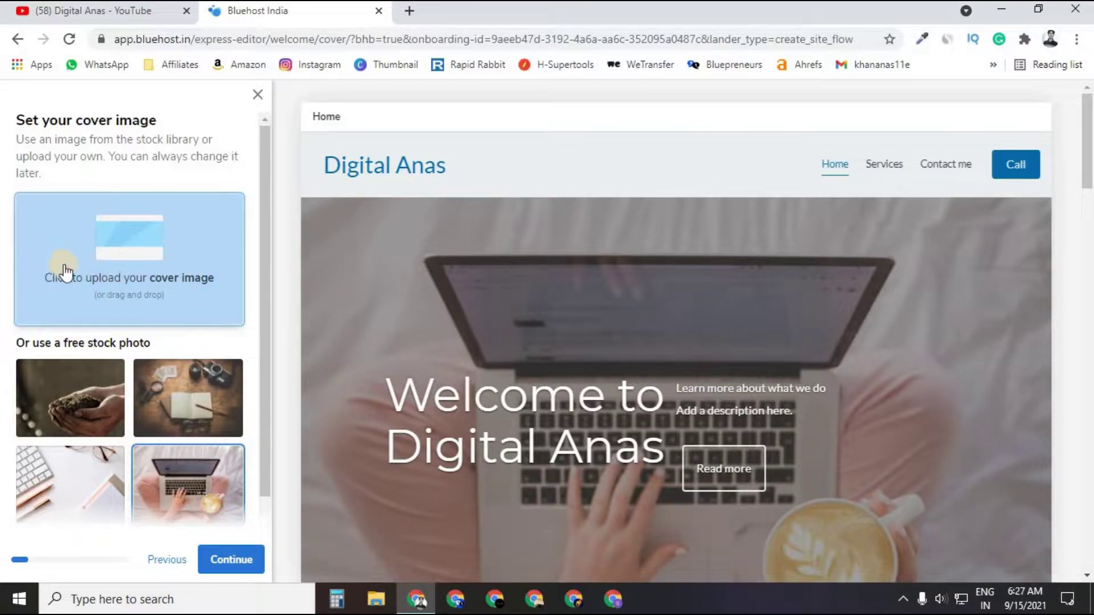
scroll(108, 329, "down", 1)
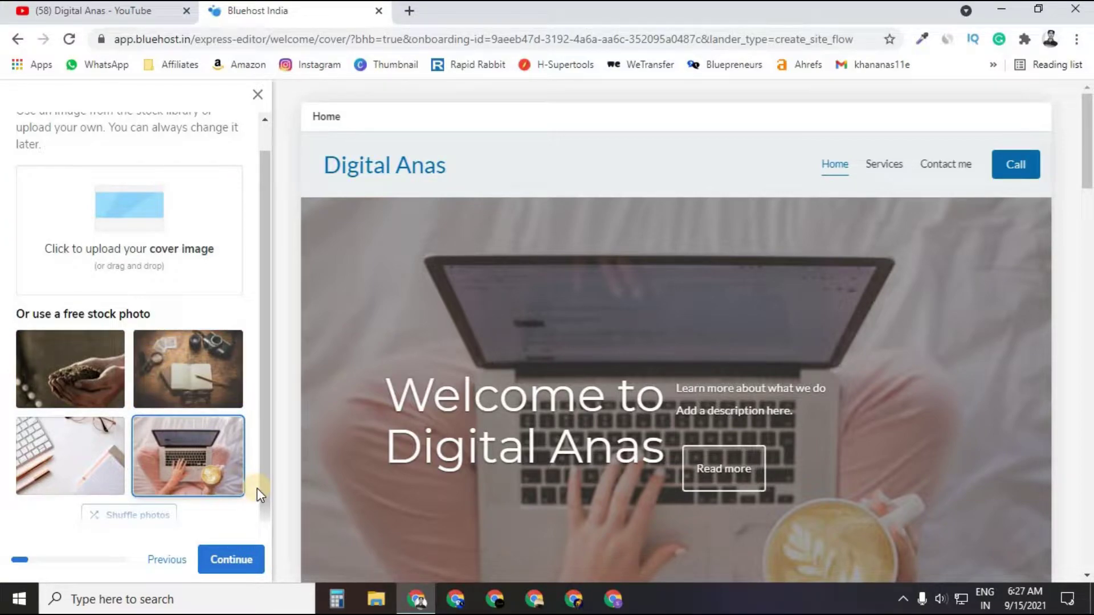
left_click(232, 560)
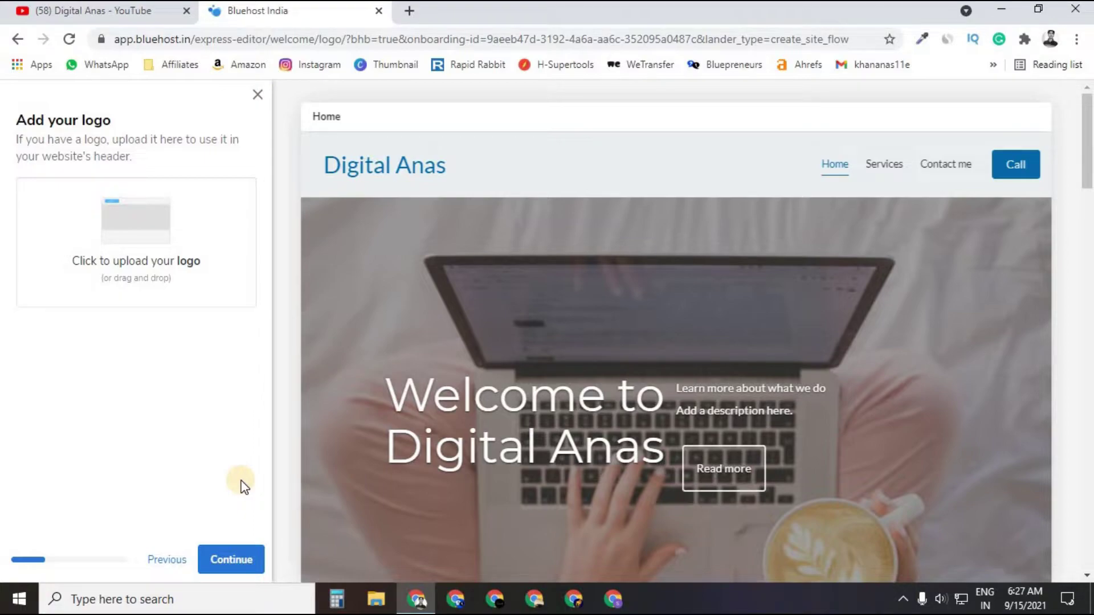
left_click(225, 559)
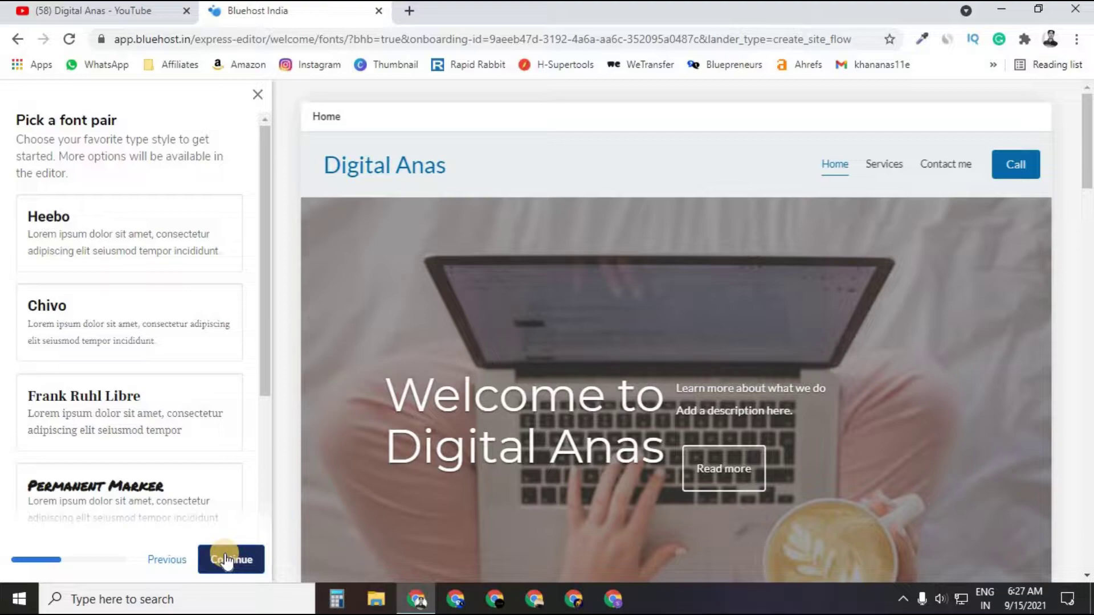
- Try several font pairs on the site preview, including Montserrat, Chivo, Frank Ruhl Libre and Roboto Slab
left_click(183, 388)
scroll(182, 388, "down", 3)
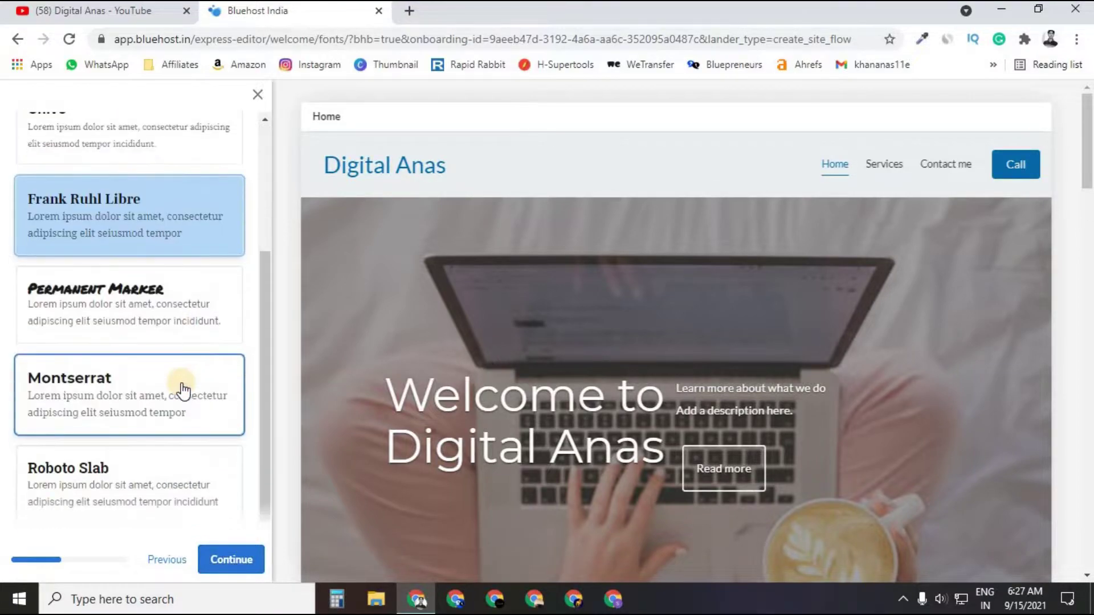
left_click(182, 389)
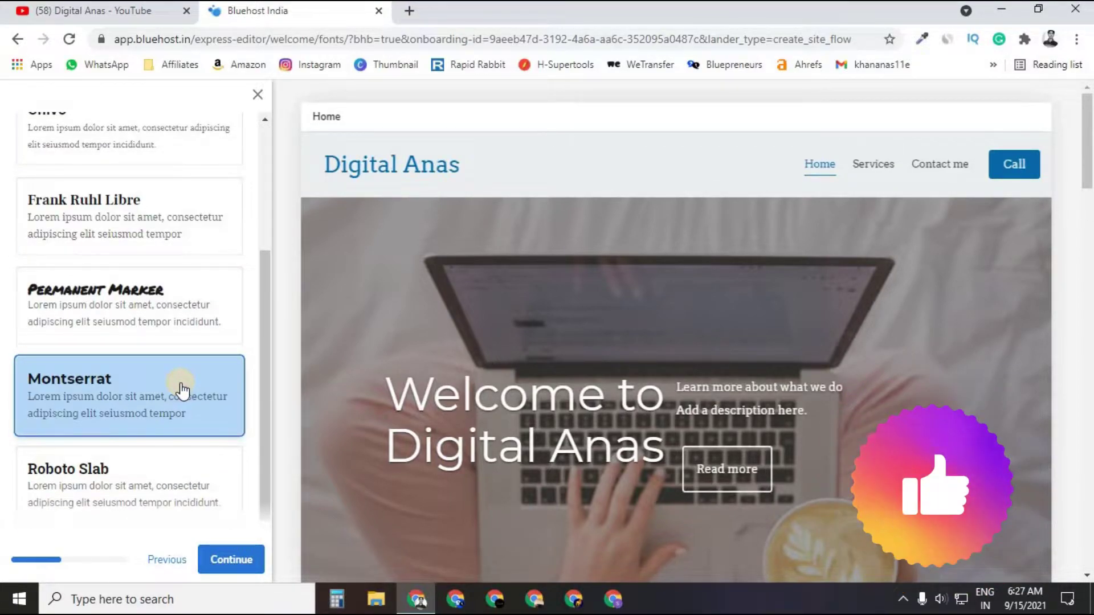
scroll(181, 389, "up", 4)
left_click(160, 340)
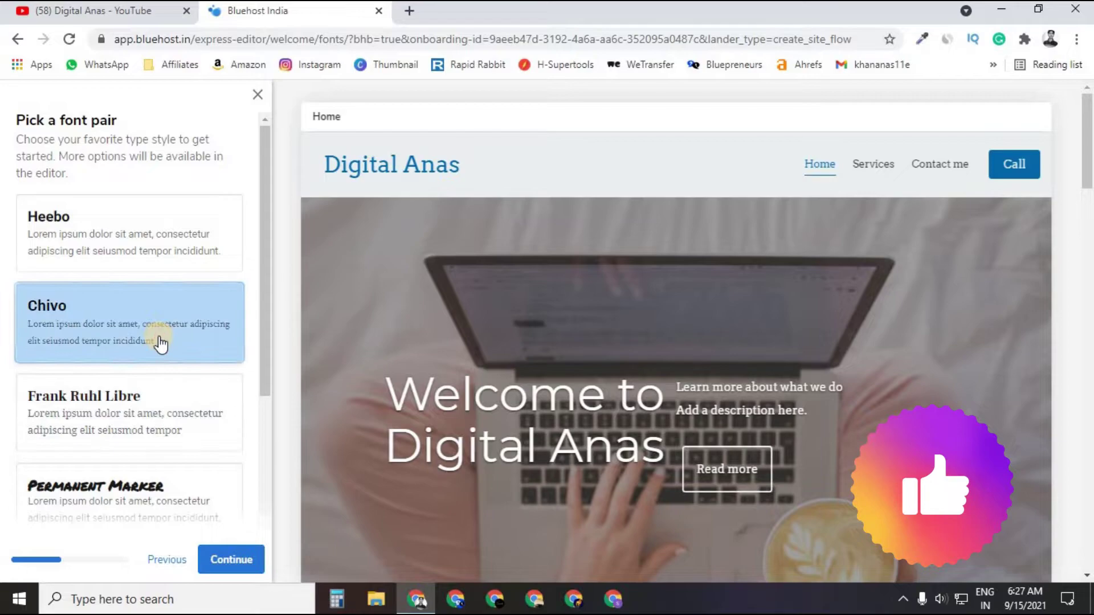
left_click(155, 267)
left_click(154, 306)
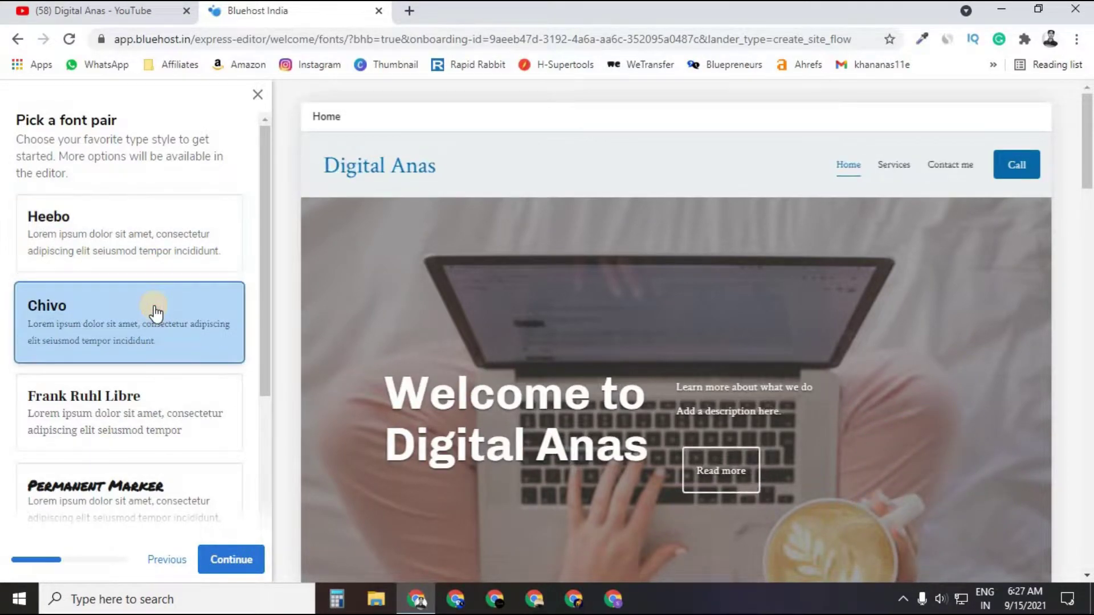
left_click(158, 261)
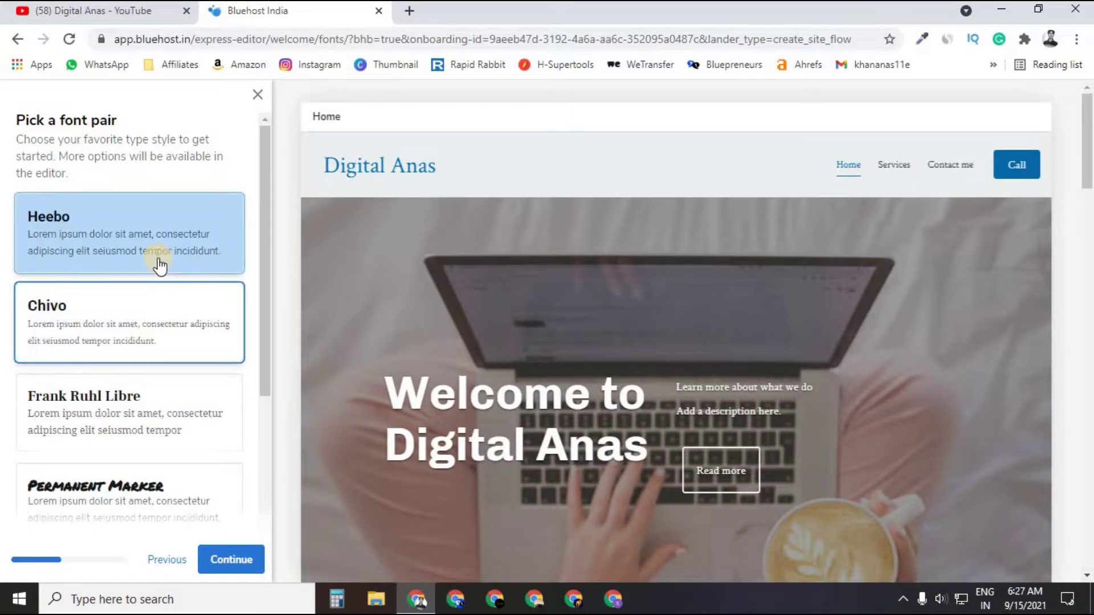
left_click(150, 329)
scroll(165, 319, "down", 3)
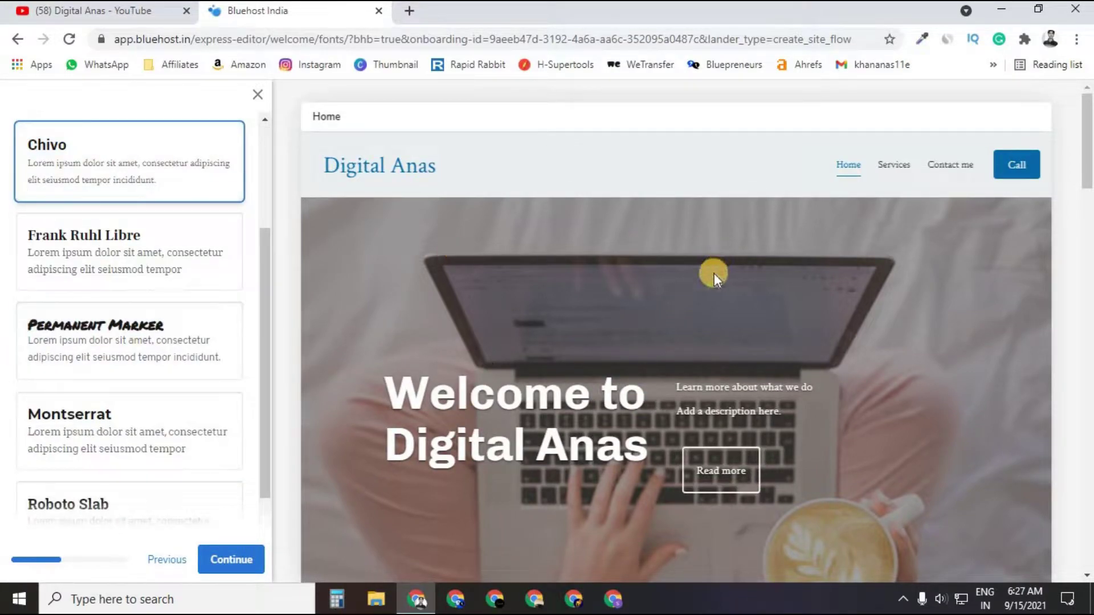
left_click(81, 249)
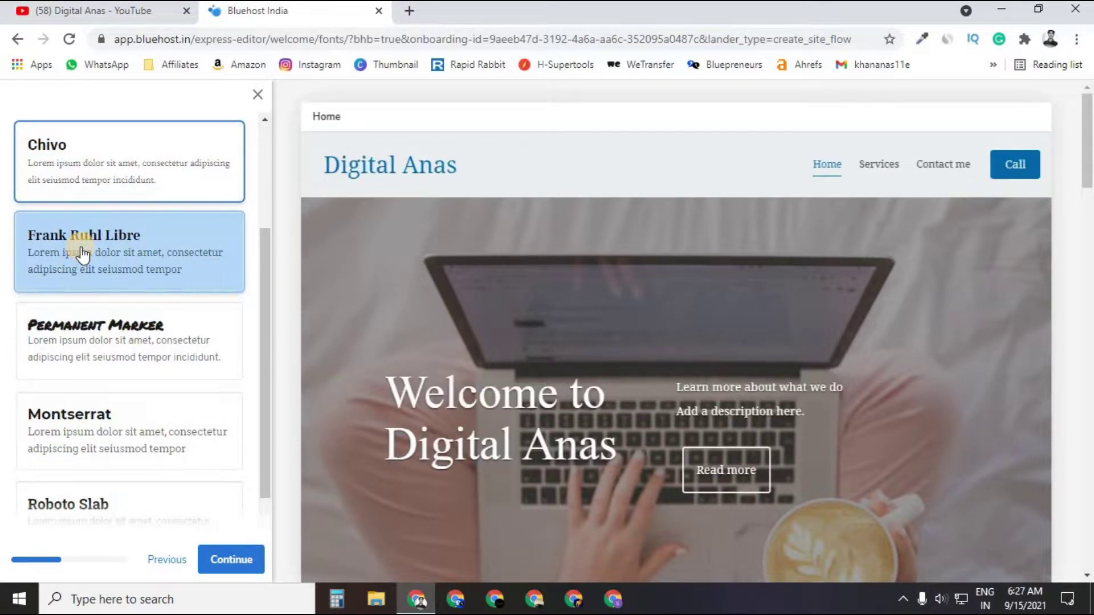
scroll(80, 251, "down", 1)
left_click(89, 451)
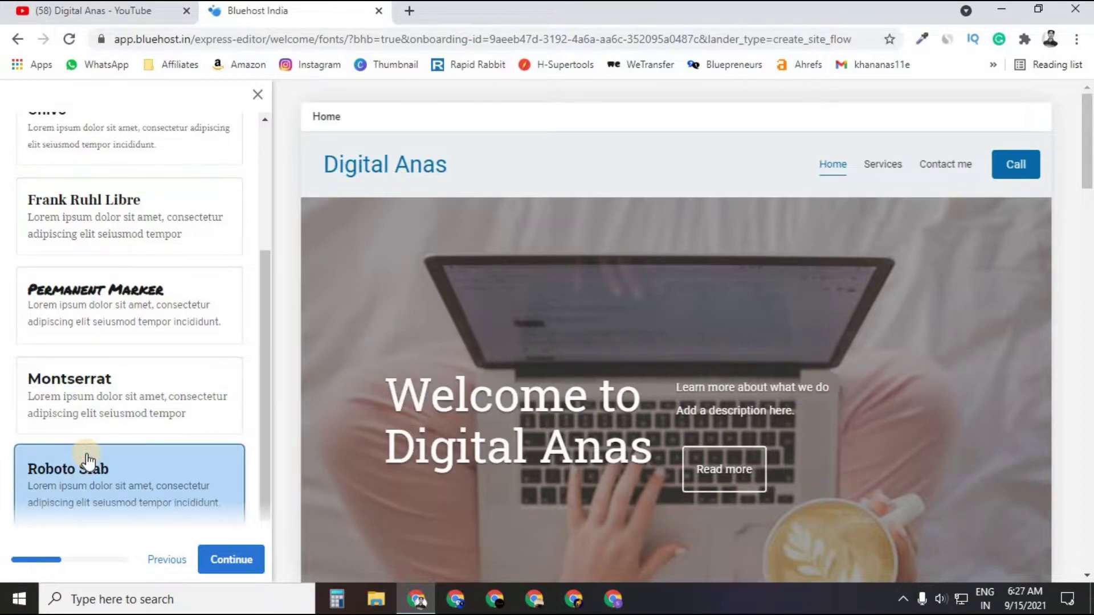
- Choose the Heebo font pair for the site and continue to the site colors
scroll(108, 370, "up", 3)
left_click(124, 316)
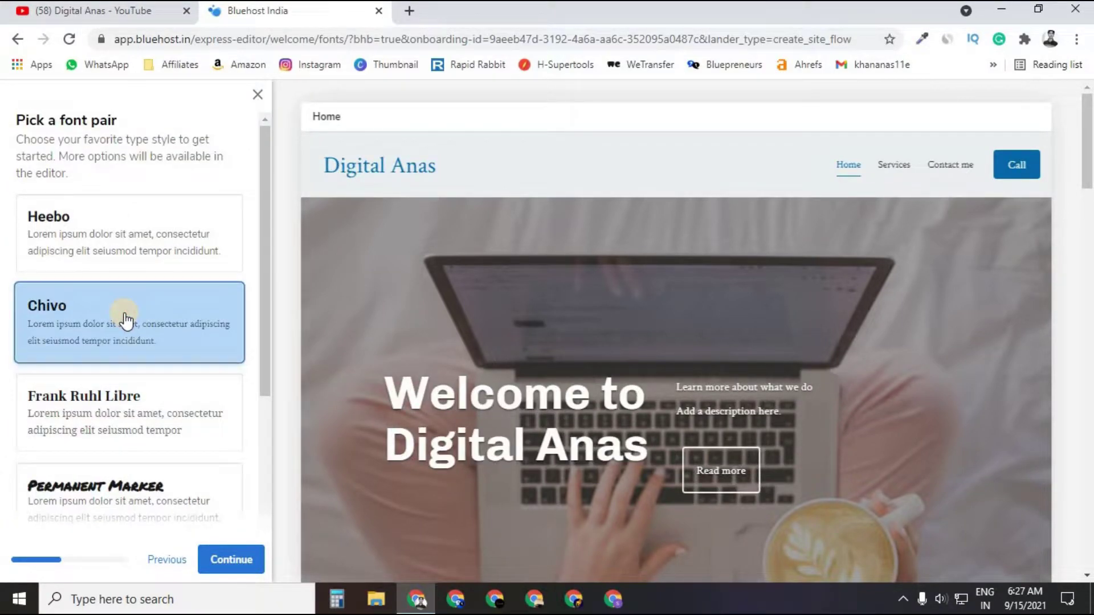
left_click(138, 272)
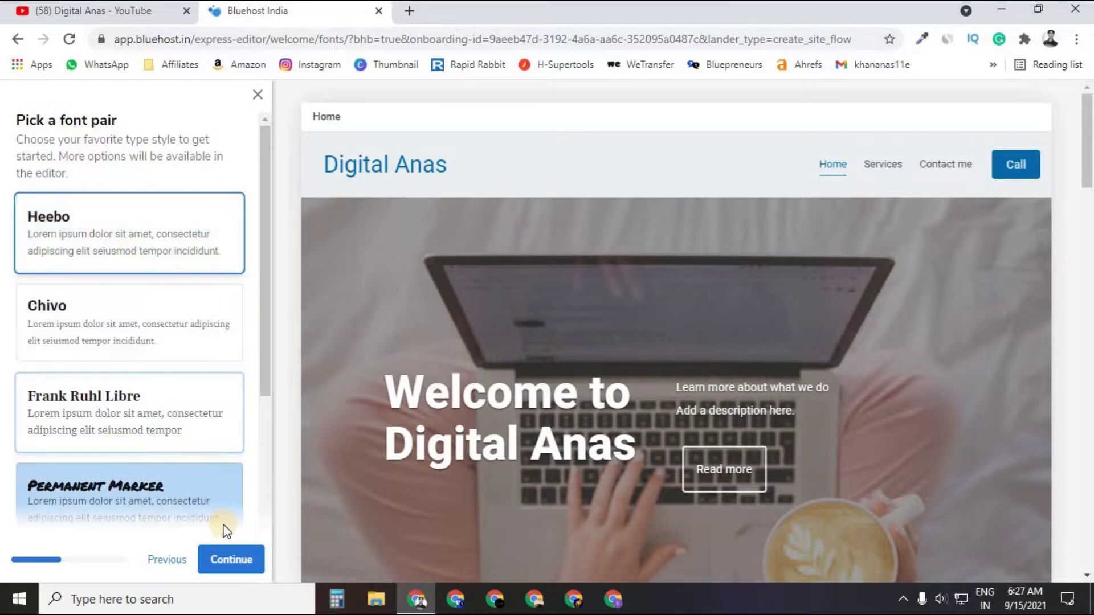
left_click(245, 564)
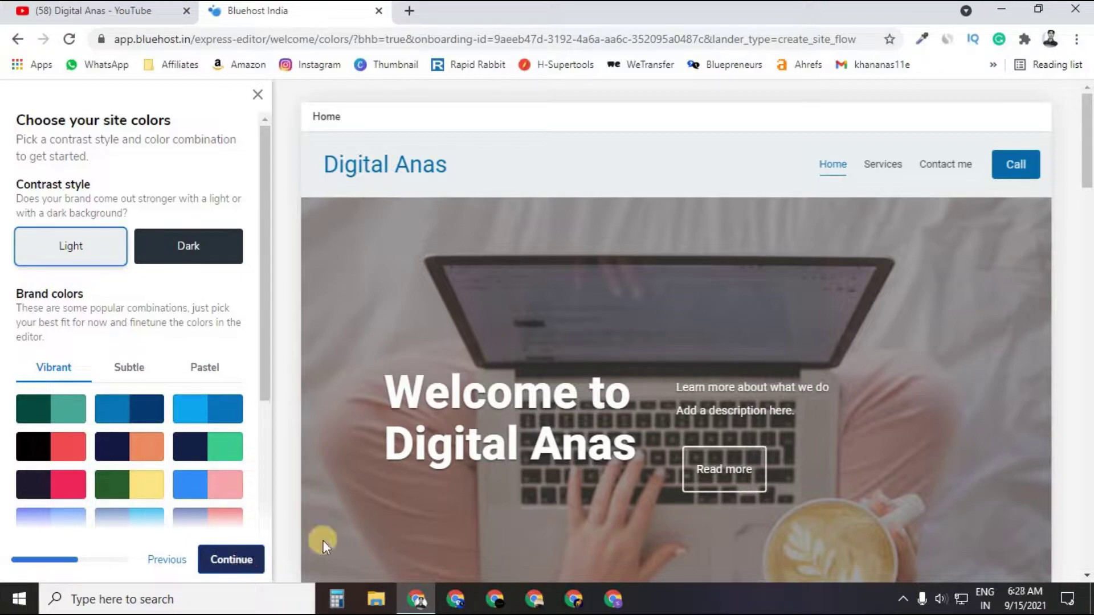
- Try the Dark contrast style, look through the whole page preview, and return to the Light style
scroll(491, 462, "down", 20)
scroll(491, 462, "up", 15)
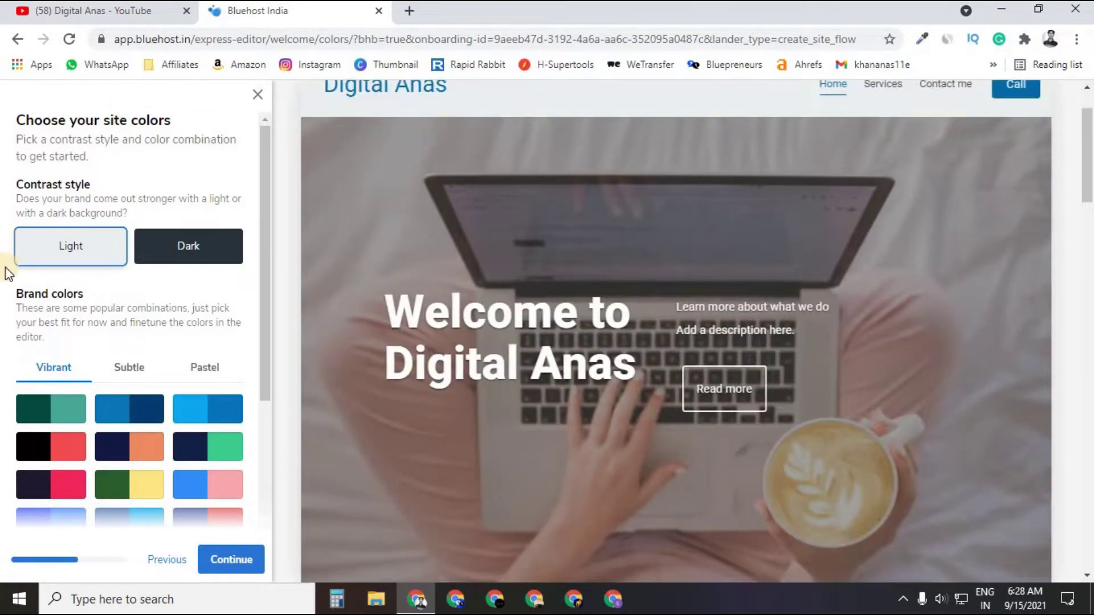
left_click(203, 254)
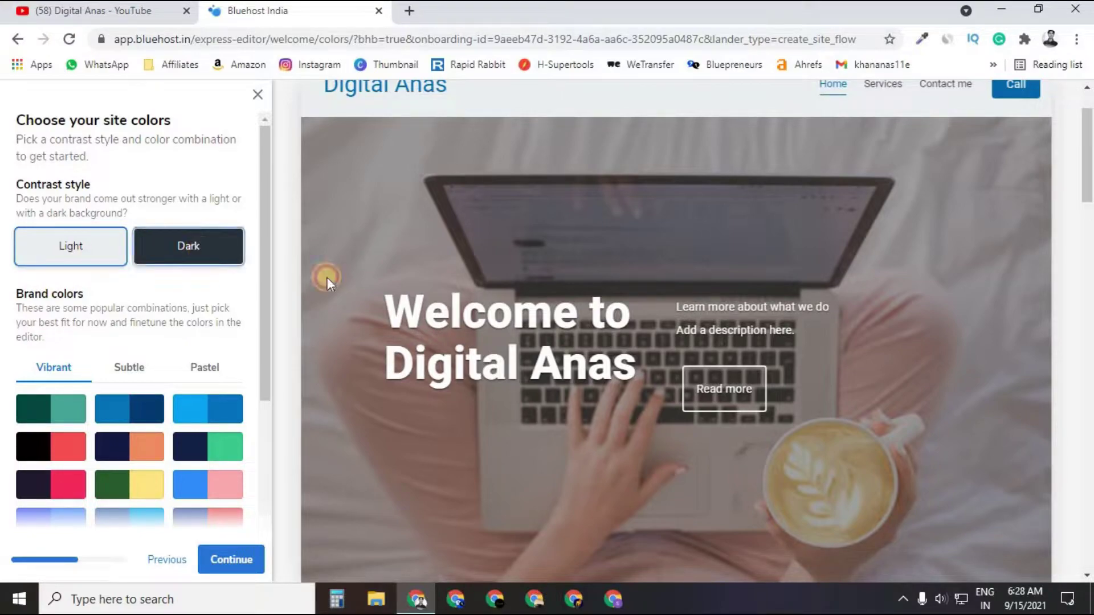
scroll(496, 329, "down", 10)
scroll(496, 327, "down", 15)
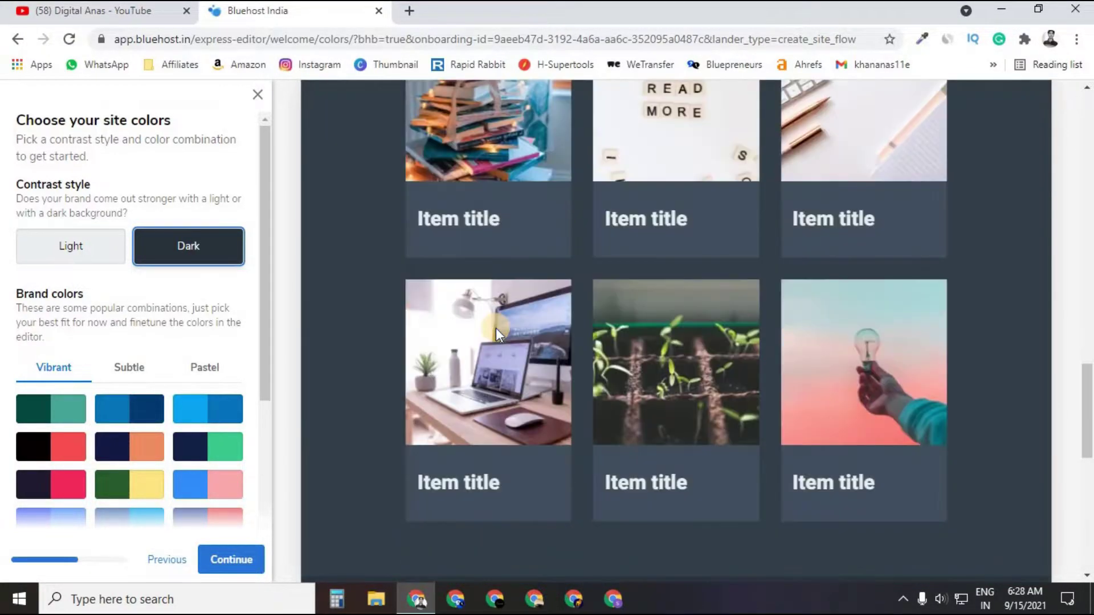
scroll(496, 327, "down", 1)
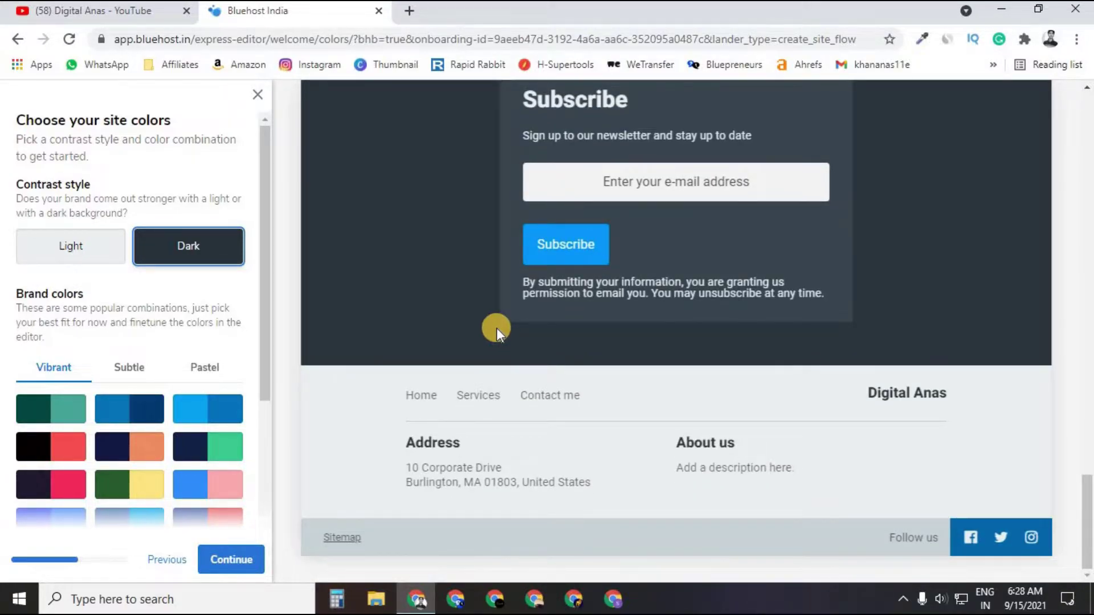
scroll(496, 328, "up", 5)
left_click(70, 254)
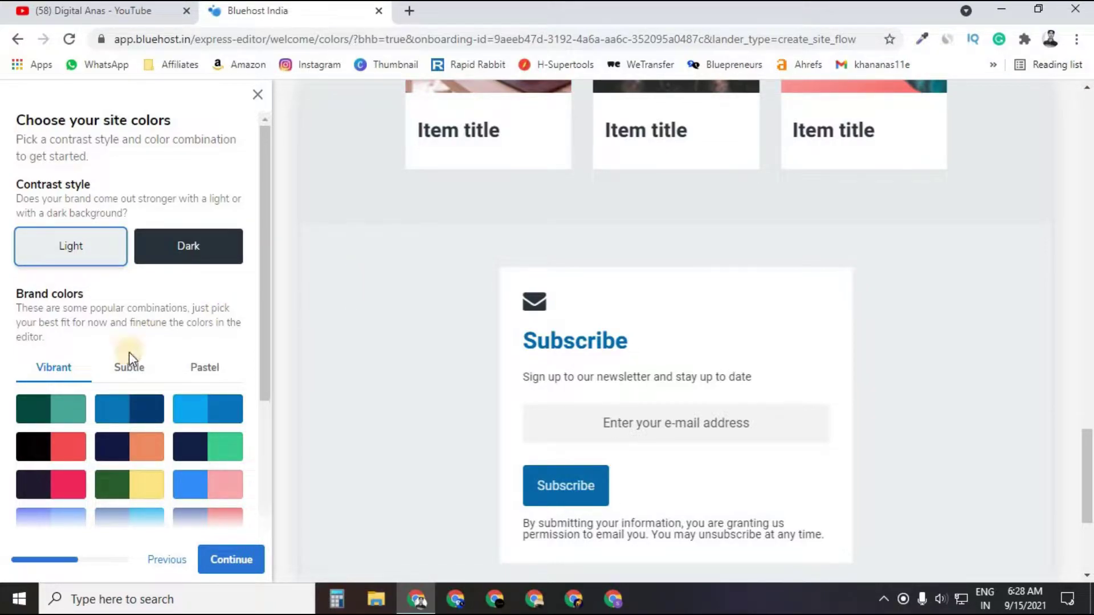
- Try the navy-and-orange and black-and-red Vibrant brand colors and review them on the page preview
scroll(118, 374, "down", 1)
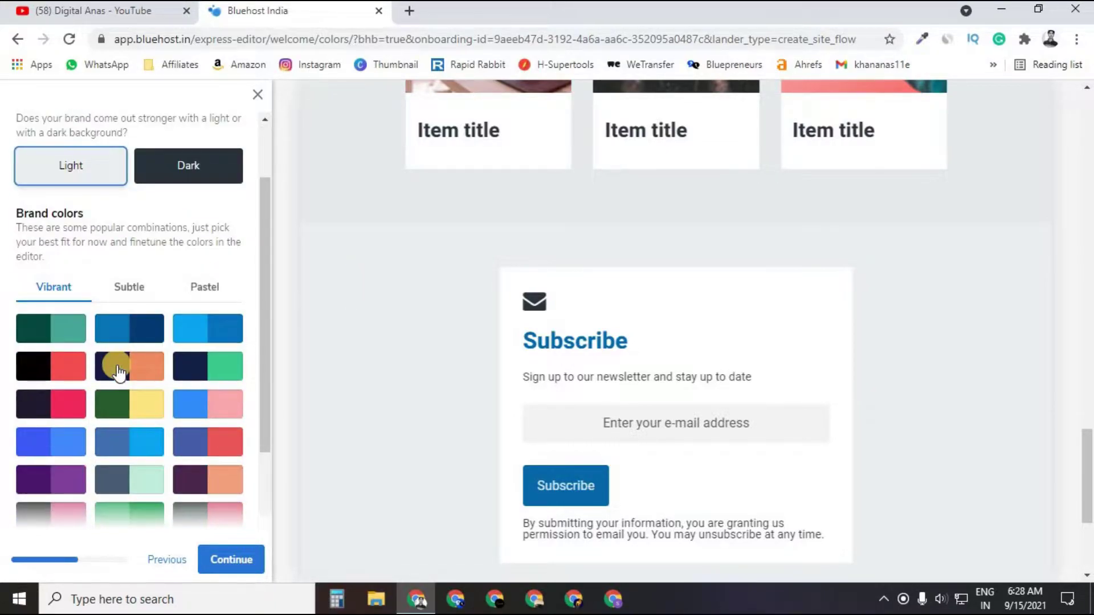
left_click(207, 330)
left_click(54, 365)
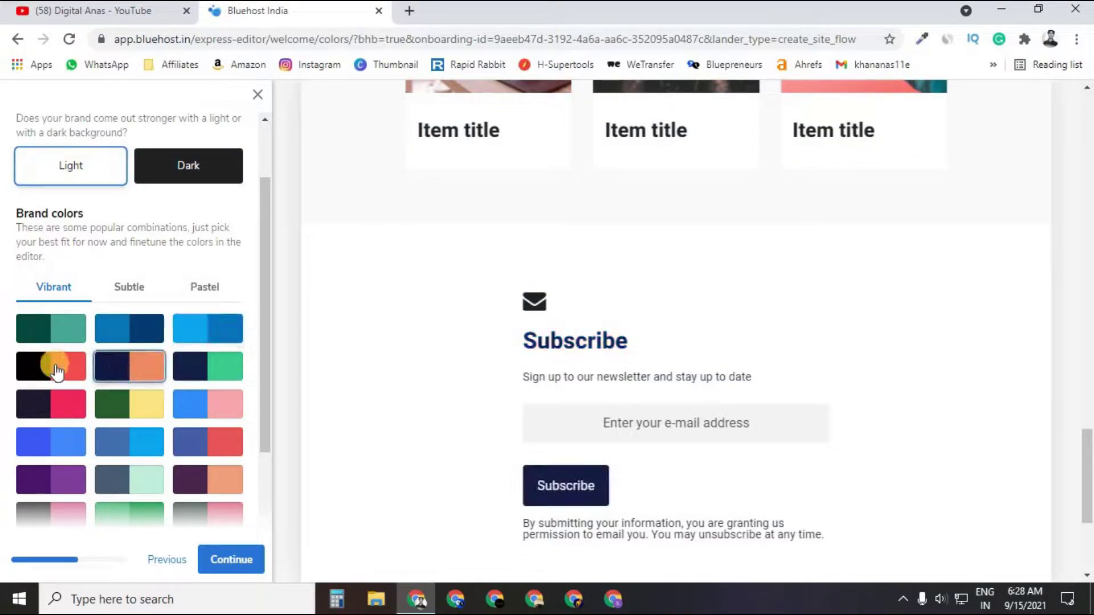
scroll(381, 371, "up", 8)
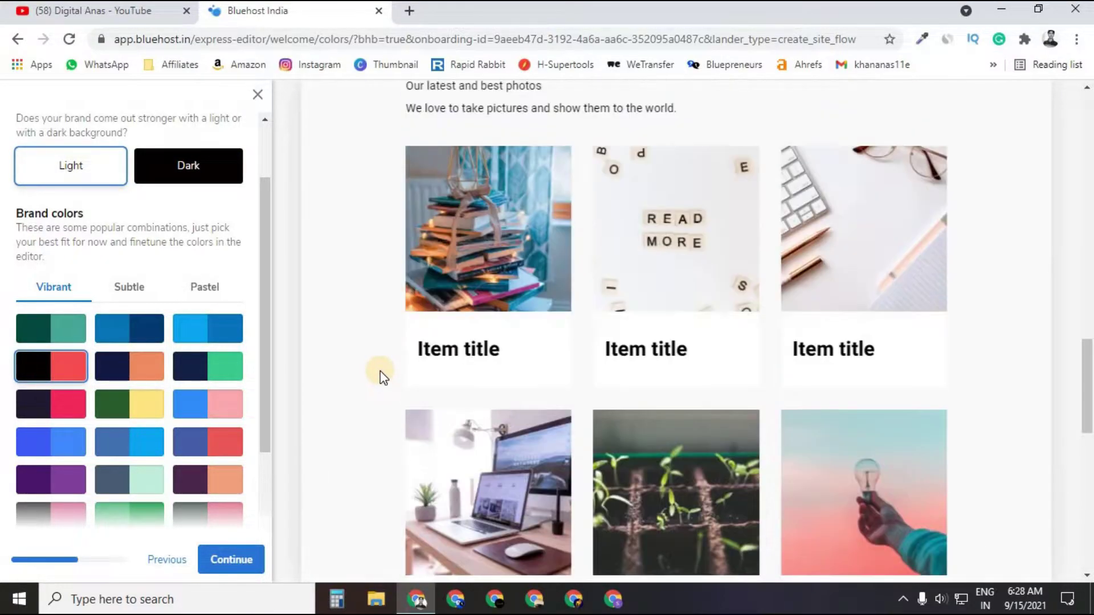
scroll(381, 371, "up", 10)
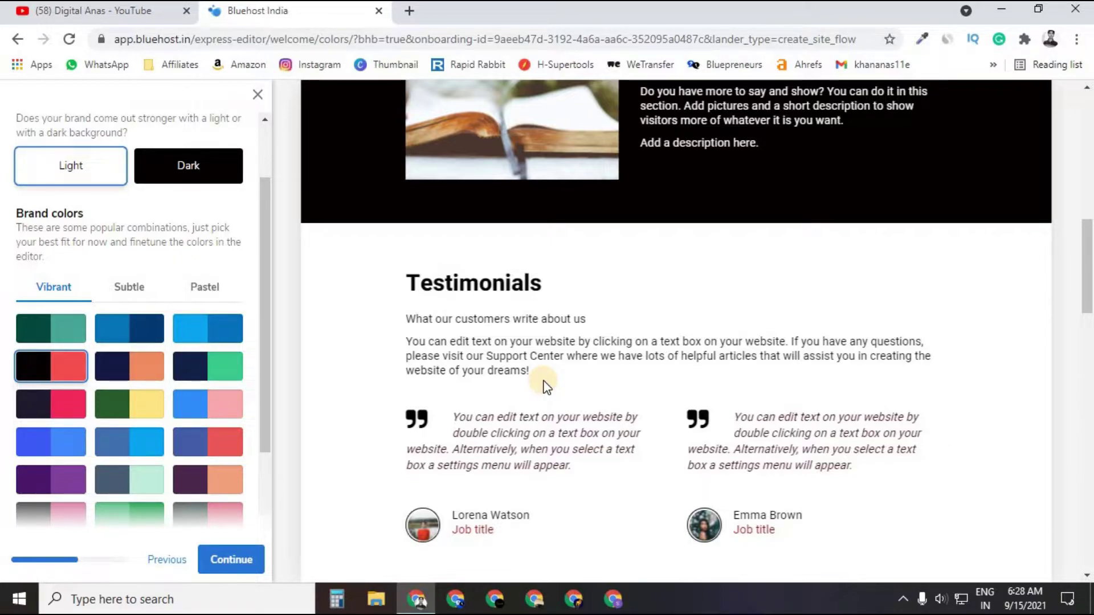
scroll(544, 383, "up", 6)
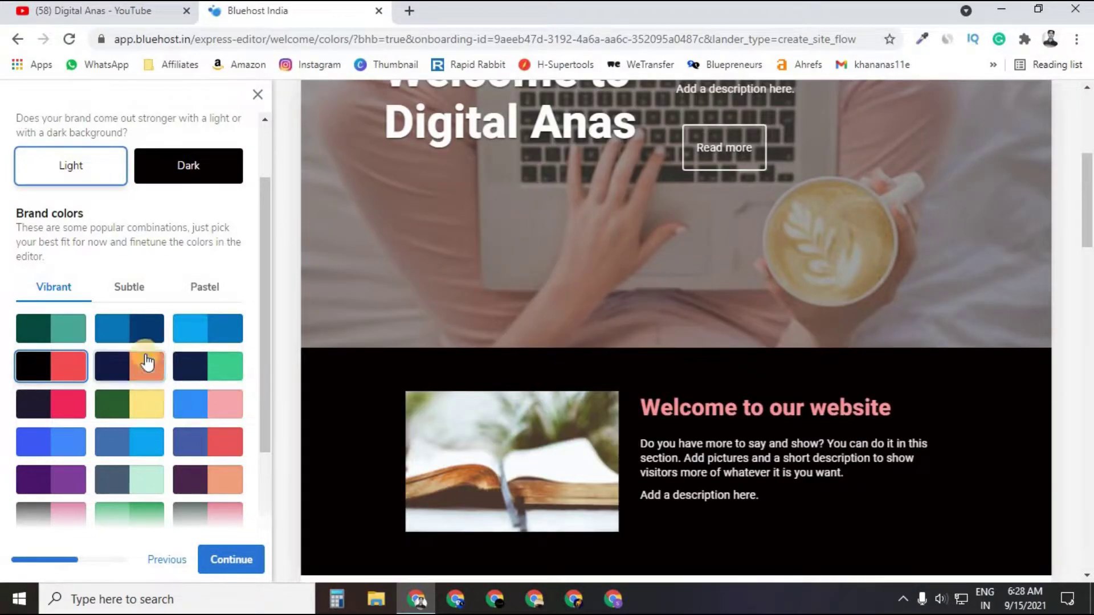
- Choose the light blue and pink Vibrant brand color combination and continue to the navigation style
left_click(129, 327)
left_click(178, 333)
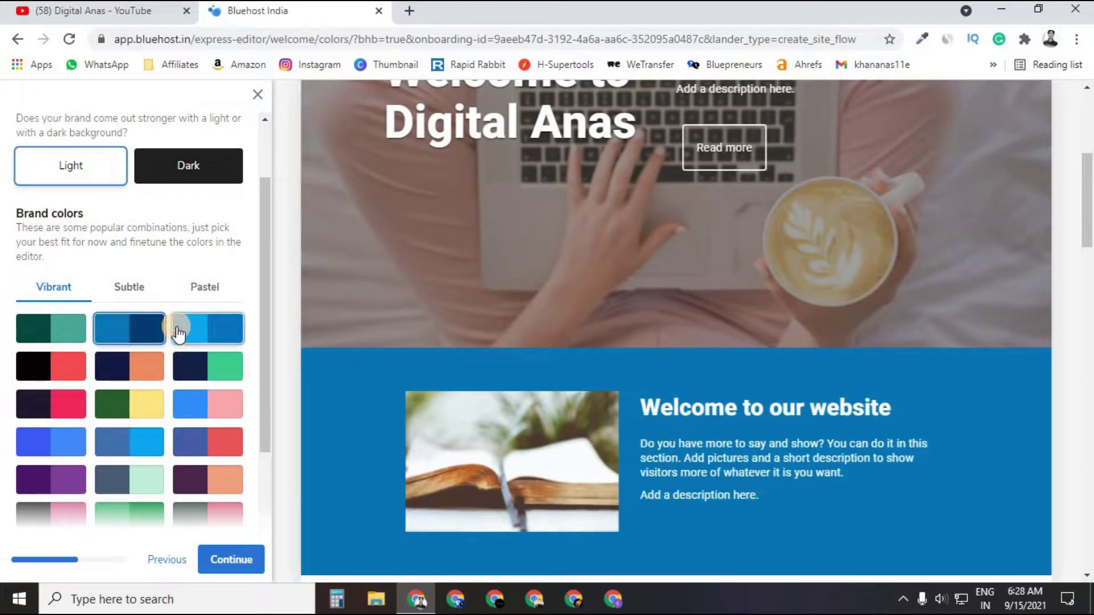
left_click(189, 408)
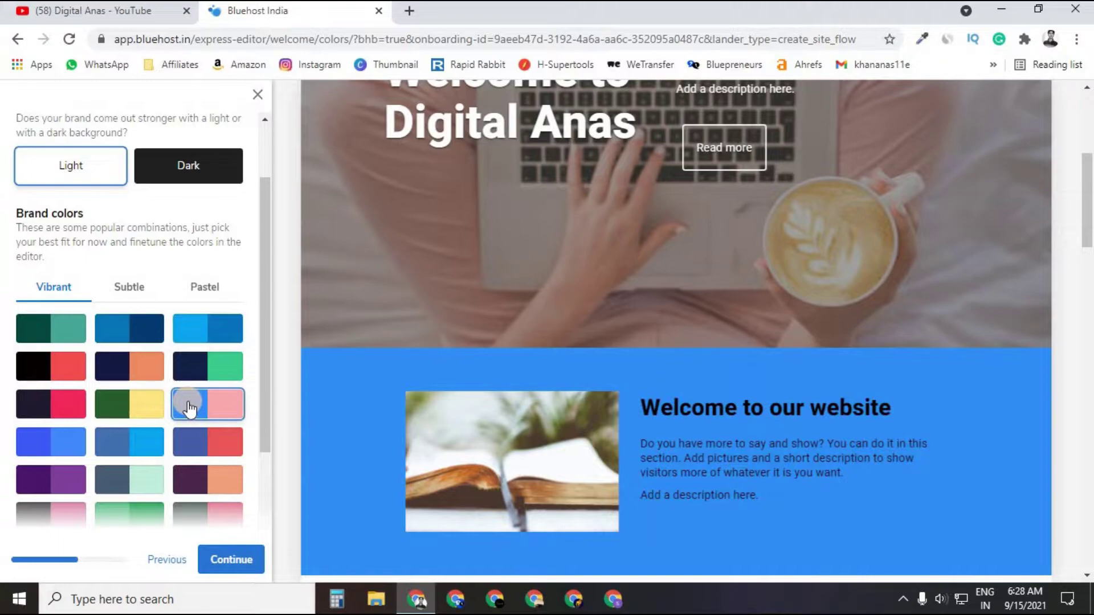
left_click(242, 562)
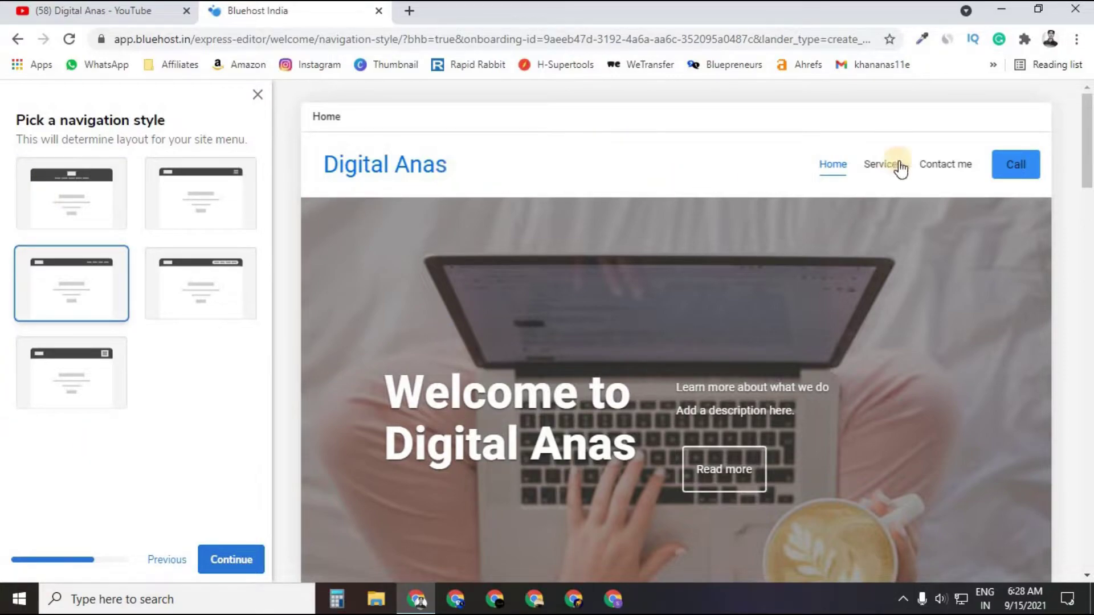
- Try the other navigation styles, including the centered logo, rounded menu and square menu icon layouts, on the page preview
left_click(98, 196)
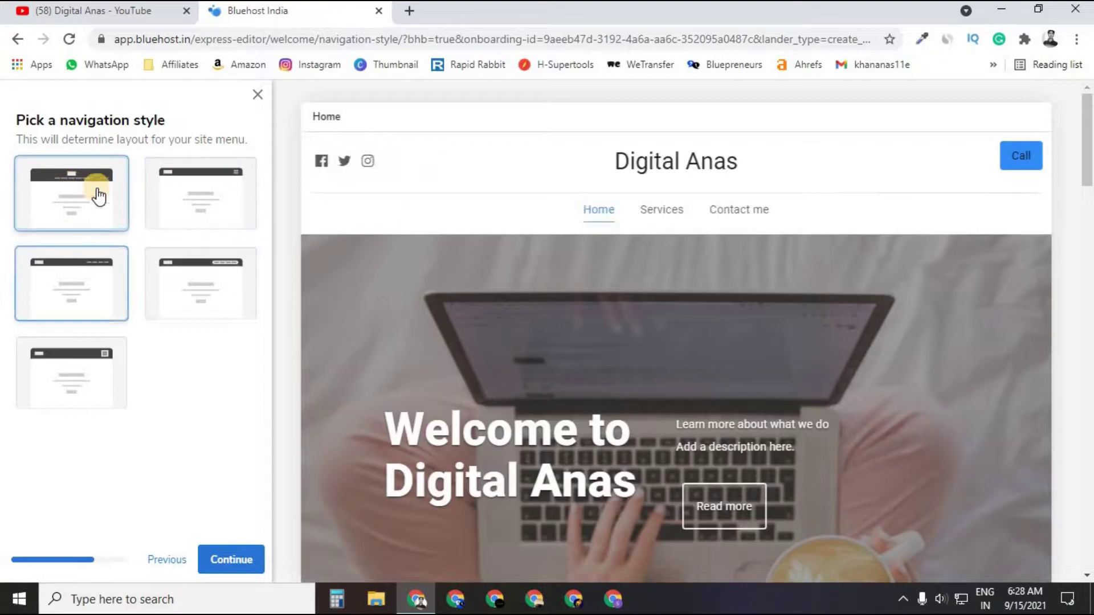
left_click(160, 188)
left_click(165, 268)
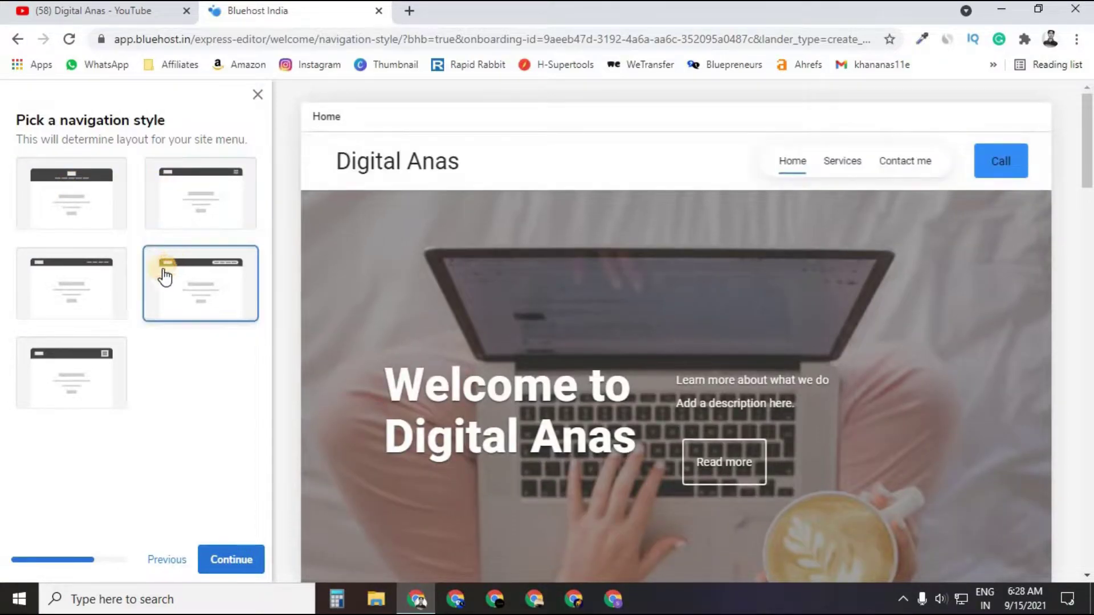
left_click(71, 355)
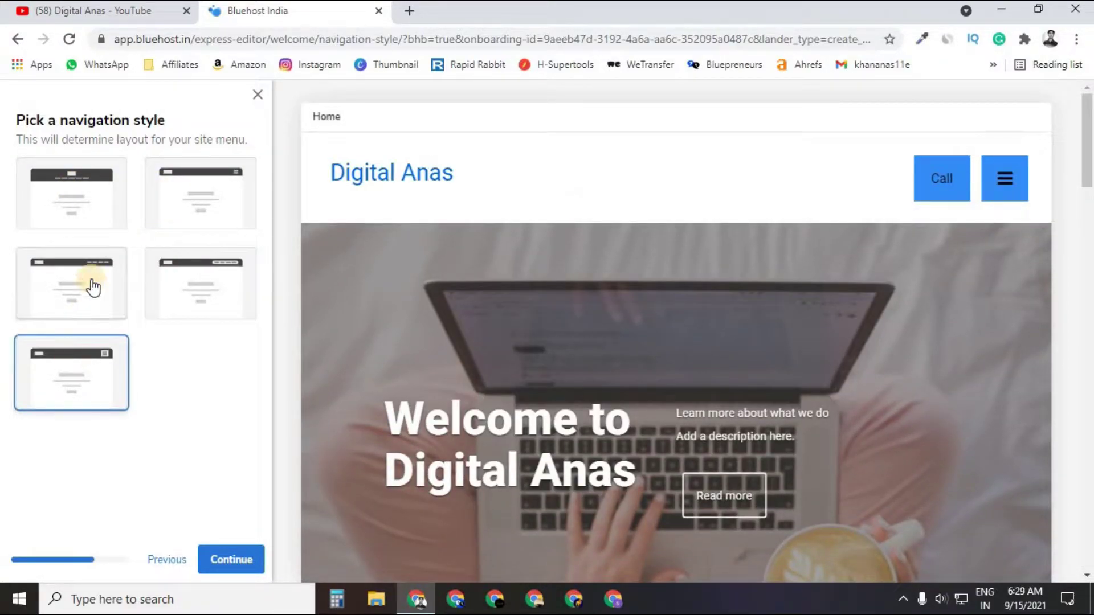
- Choose the navigation style with plain inline menu links and finish the site setup, leaving the remaining contact details blank
left_click(94, 288)
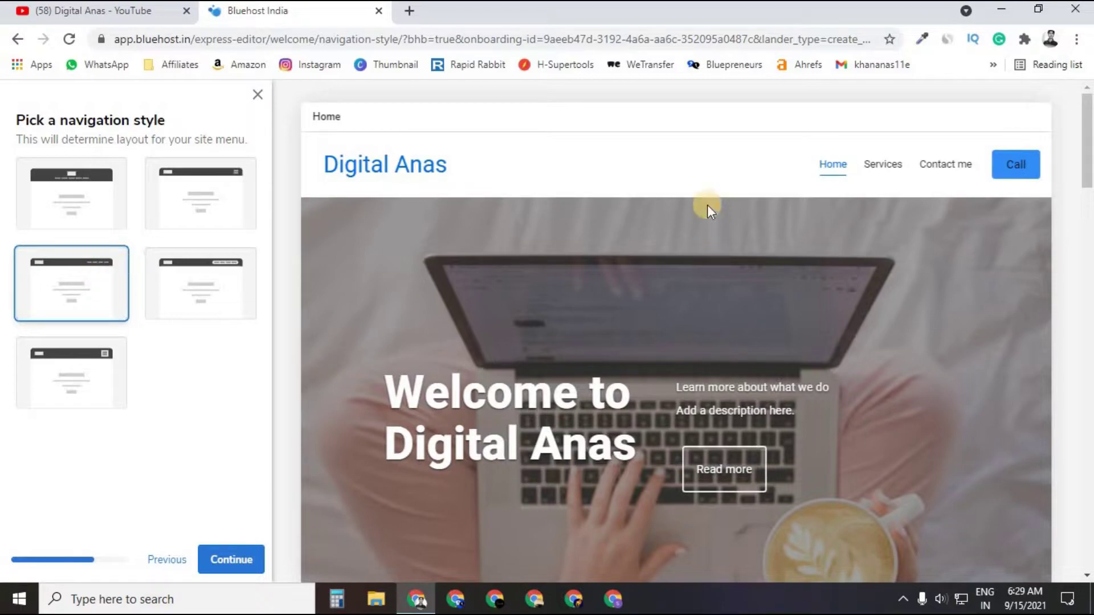
left_click(231, 560)
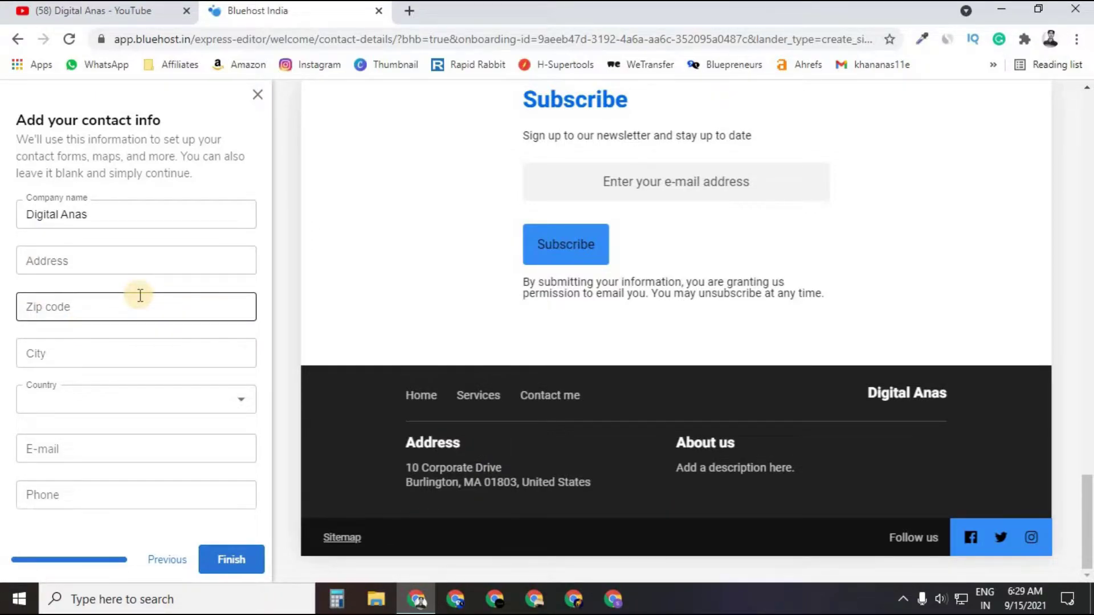
left_click(228, 557)
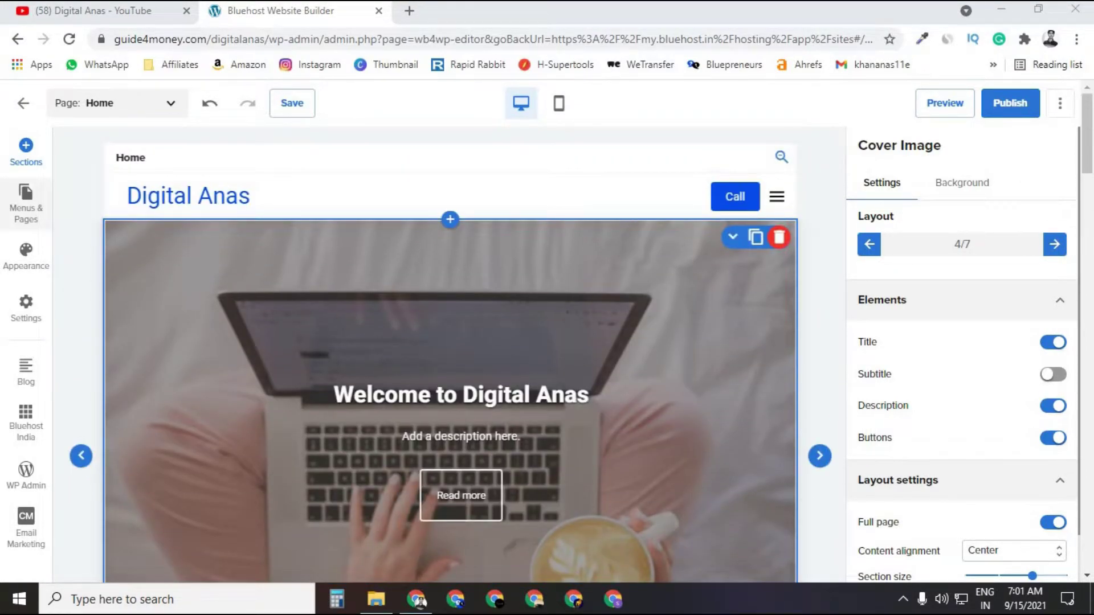
- Look through the site's page list and the available section templates, including the address and contact form categories
left_click(25, 205)
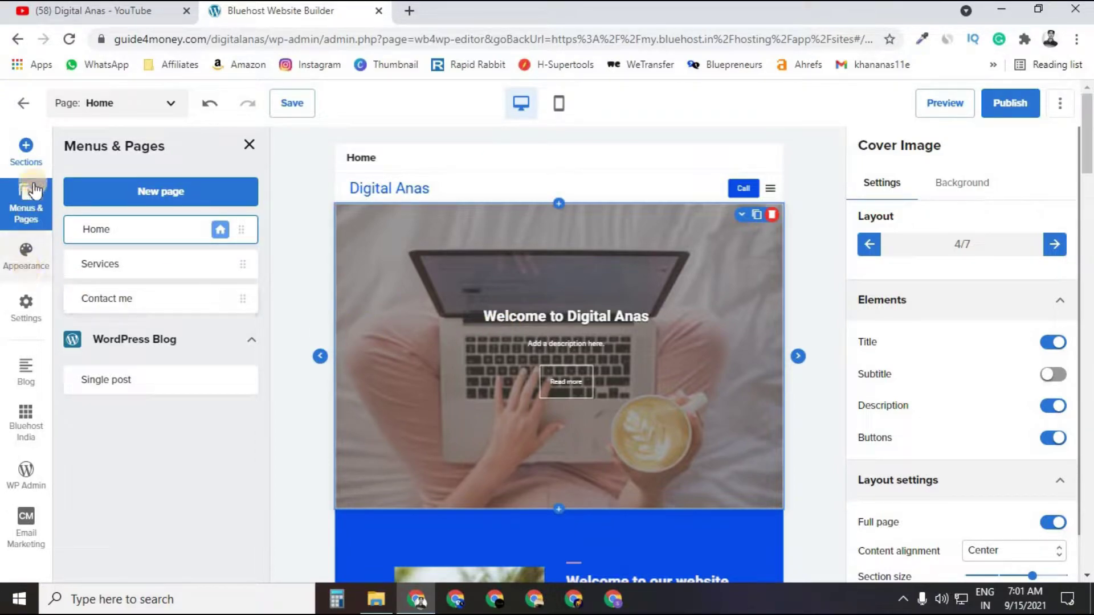
left_click(26, 149)
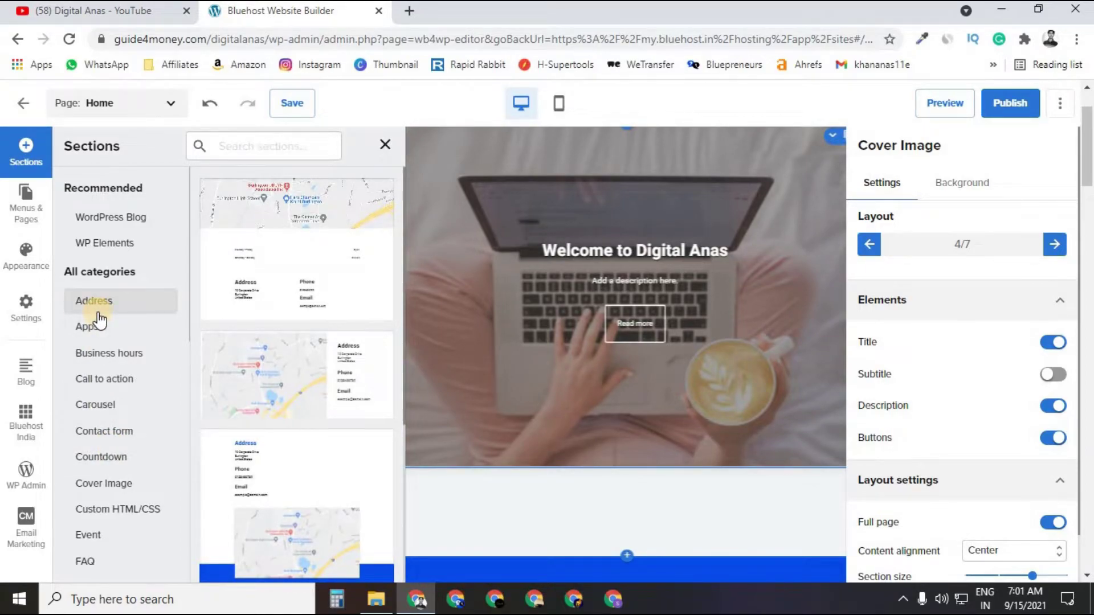
scroll(508, 312, "down", 1)
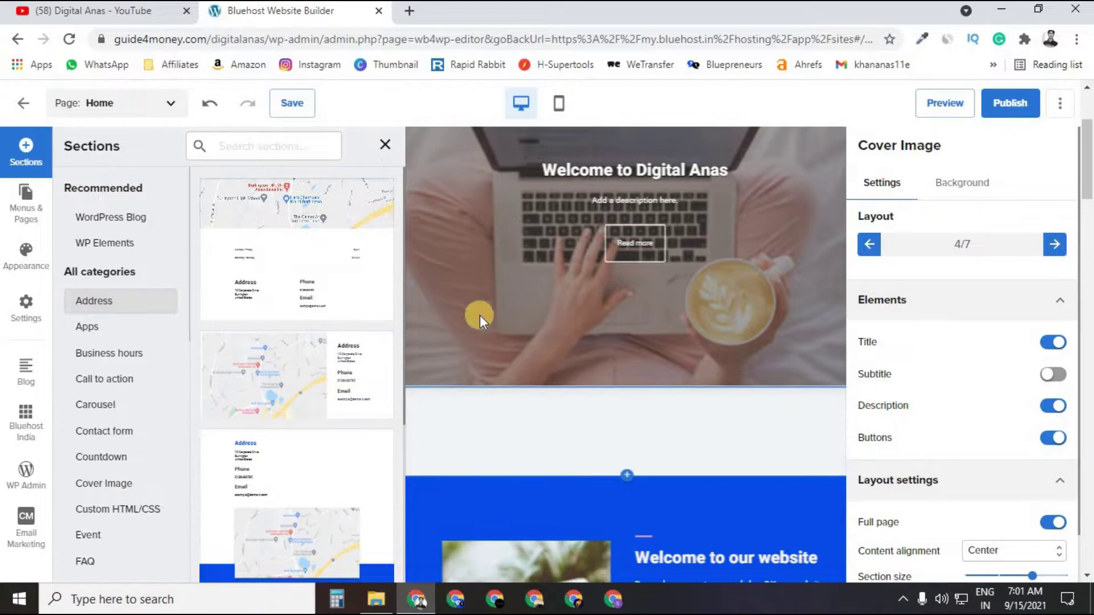
left_click(122, 381)
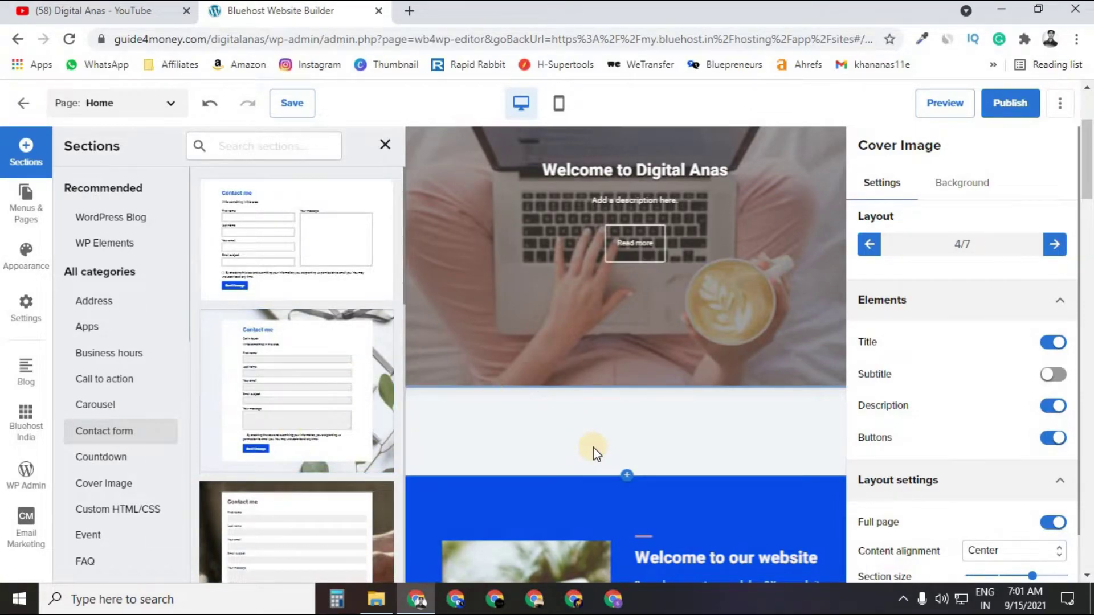
- Reorder the site's pages so that Contact me comes directly after Home, above Services
left_click(25, 217)
left_click(160, 200)
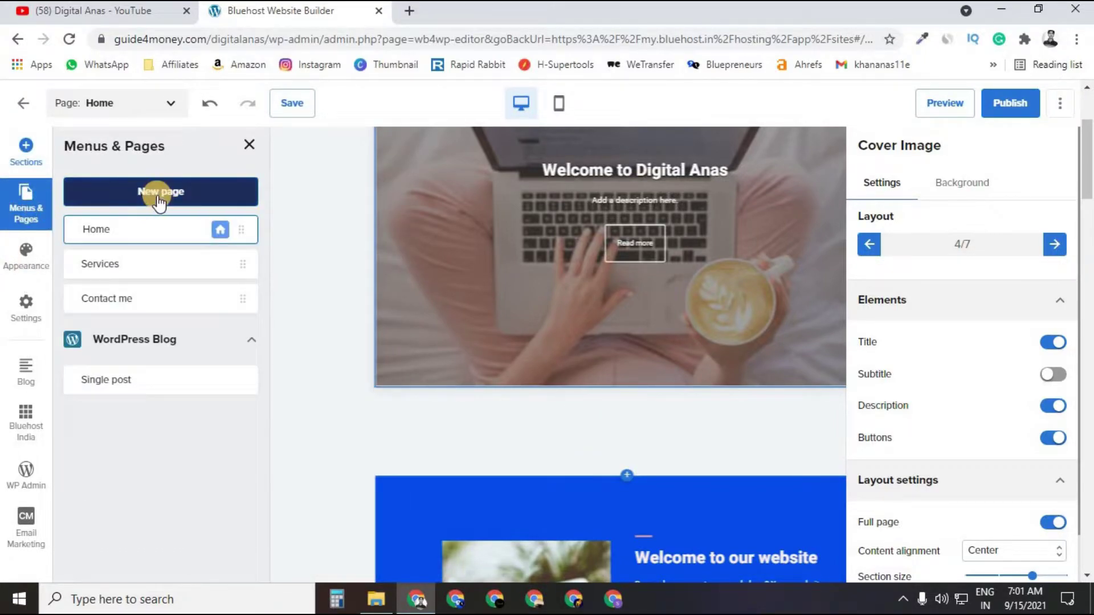
left_click_drag(144, 296, 142, 261)
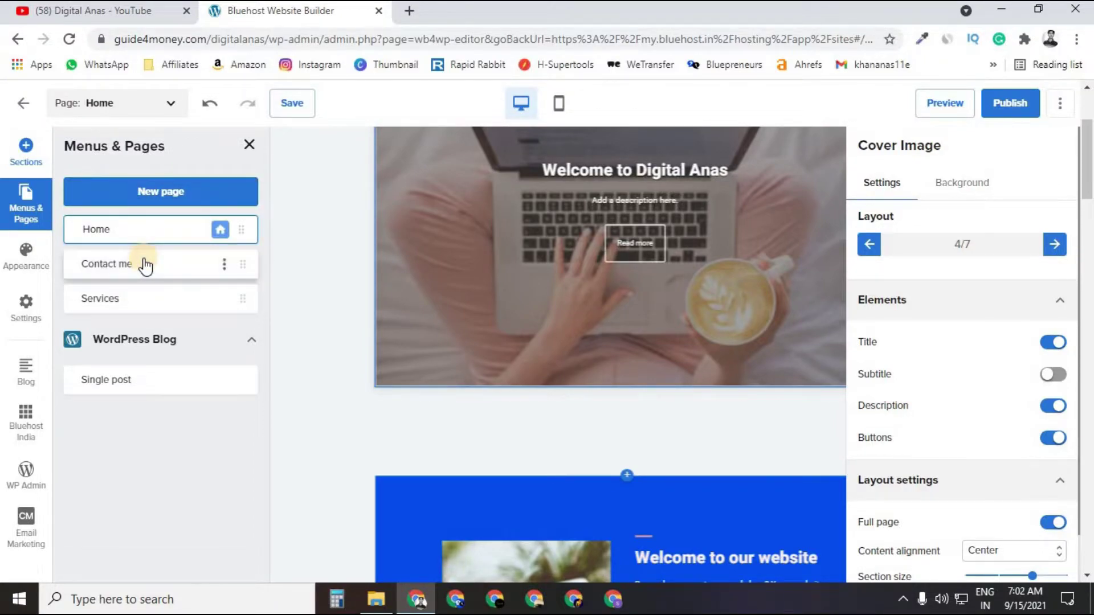
- View the Contact me page, return to the Home page and close the page list
left_click(146, 265)
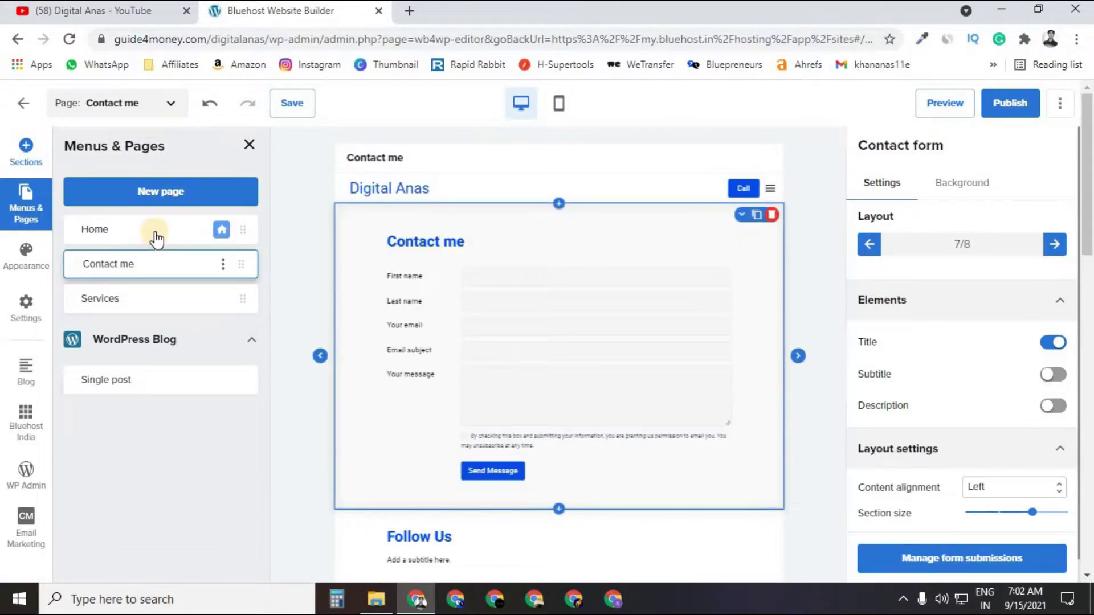
left_click(155, 238)
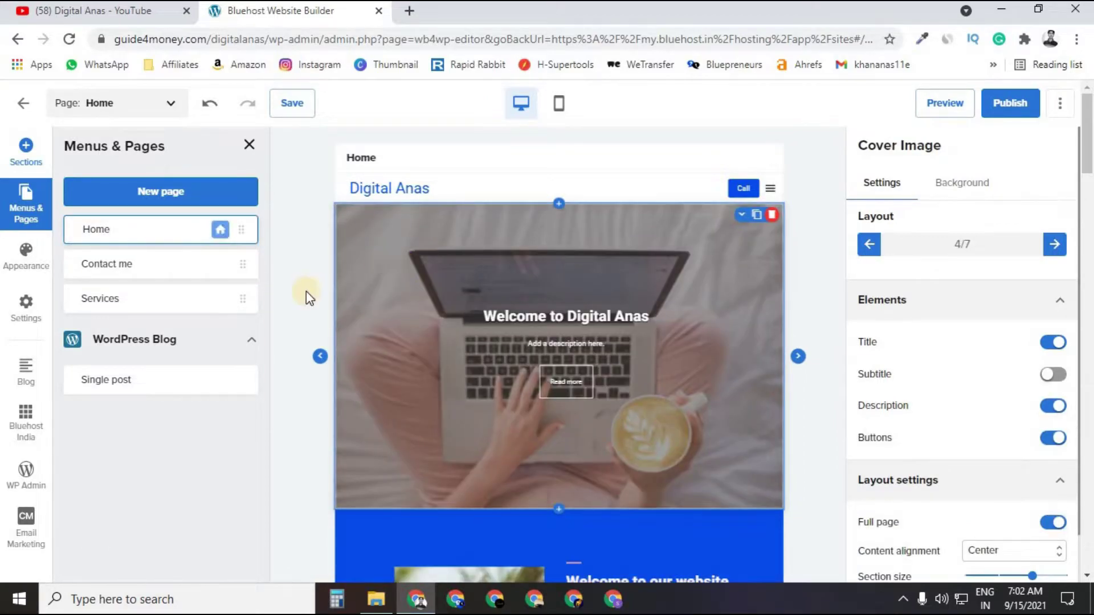
left_click(251, 148)
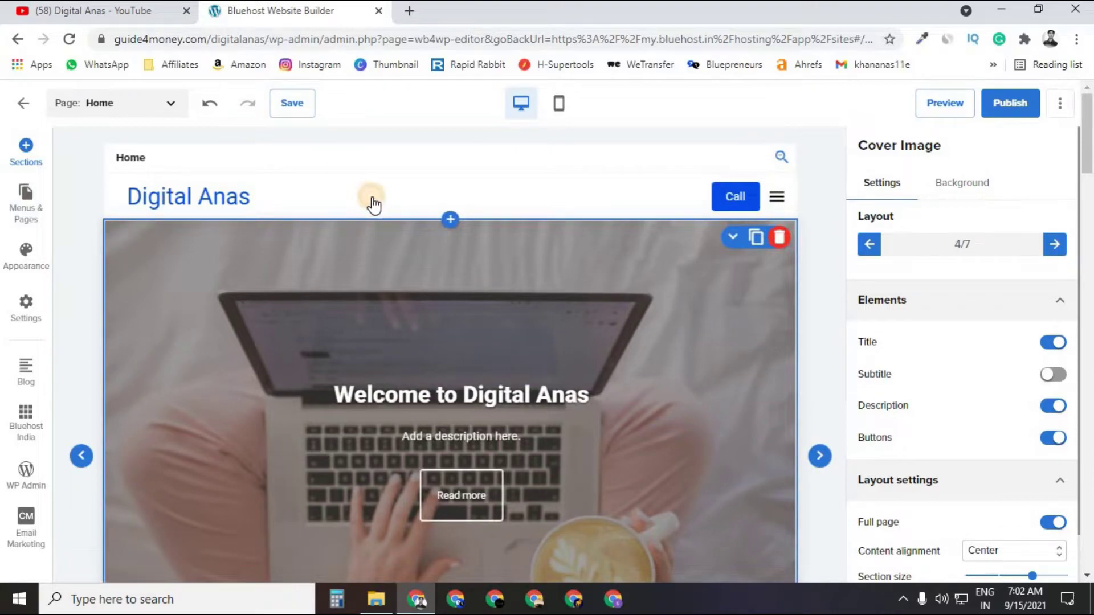
- Try the Dark color scheme on the site's pages, return to Light and close the appearance options
left_click(373, 206)
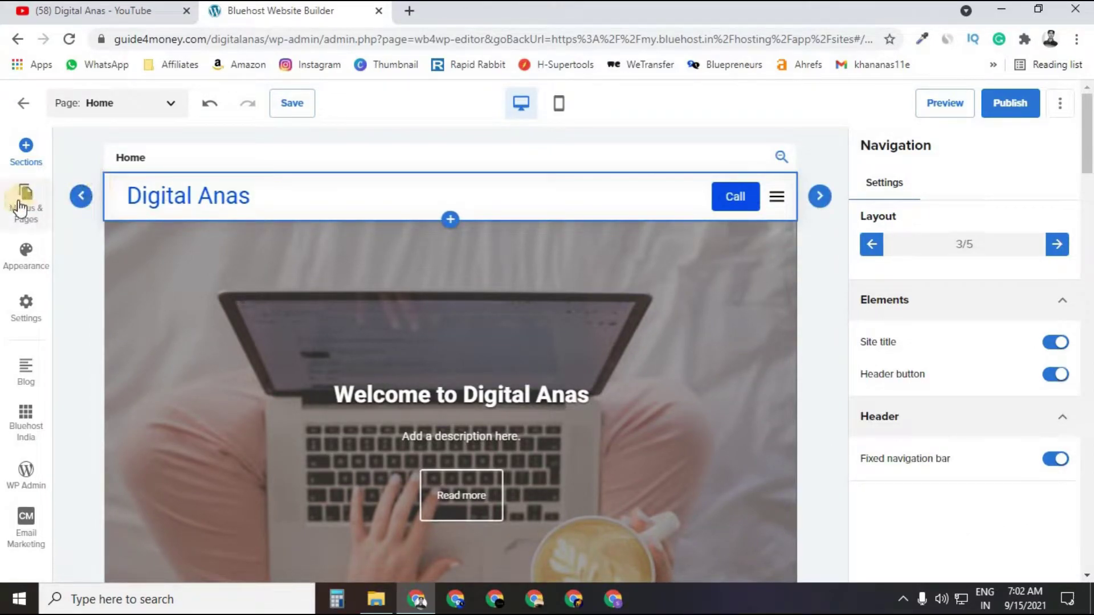
left_click(23, 254)
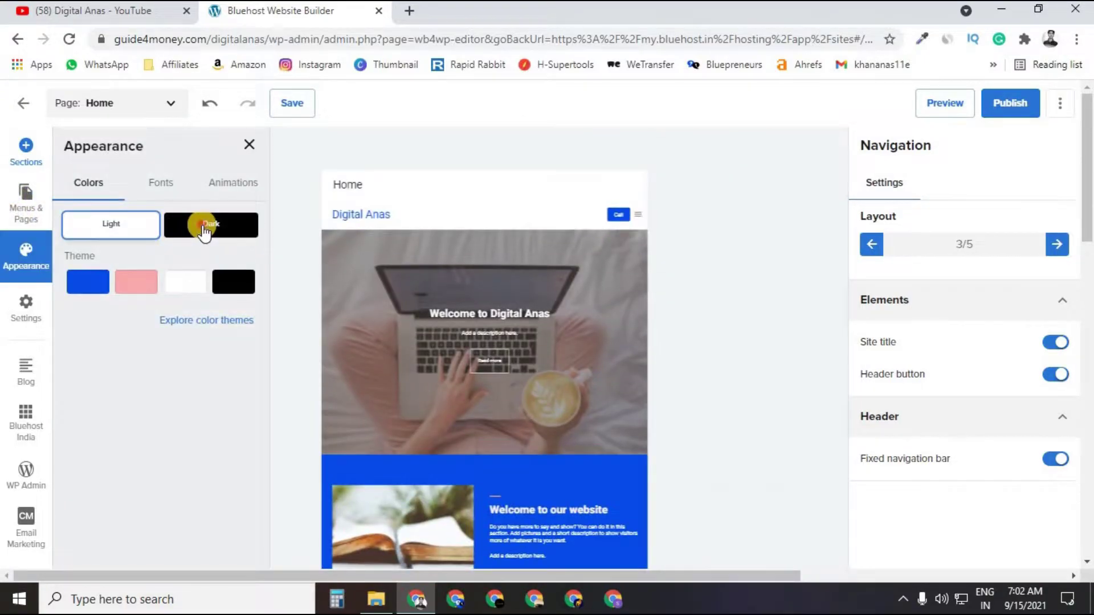
left_click(203, 226)
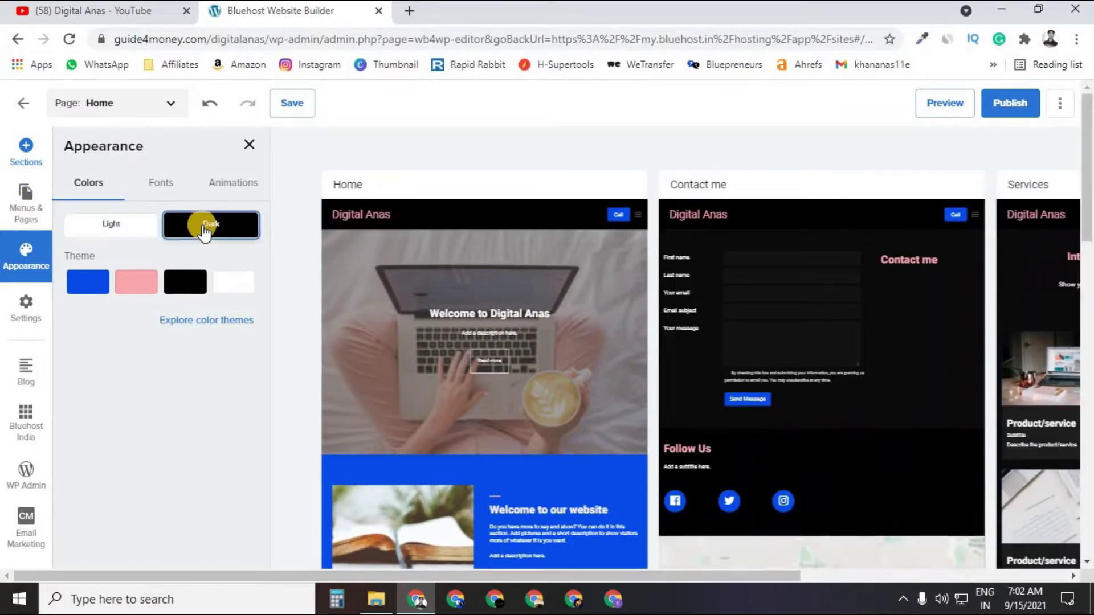
left_click(104, 229)
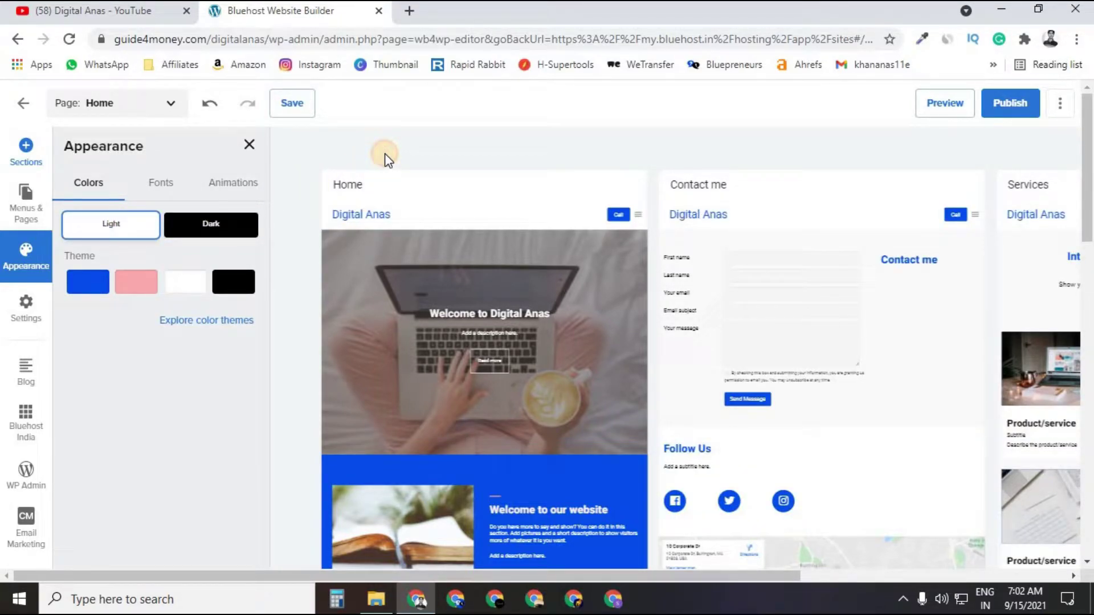
left_click(249, 147)
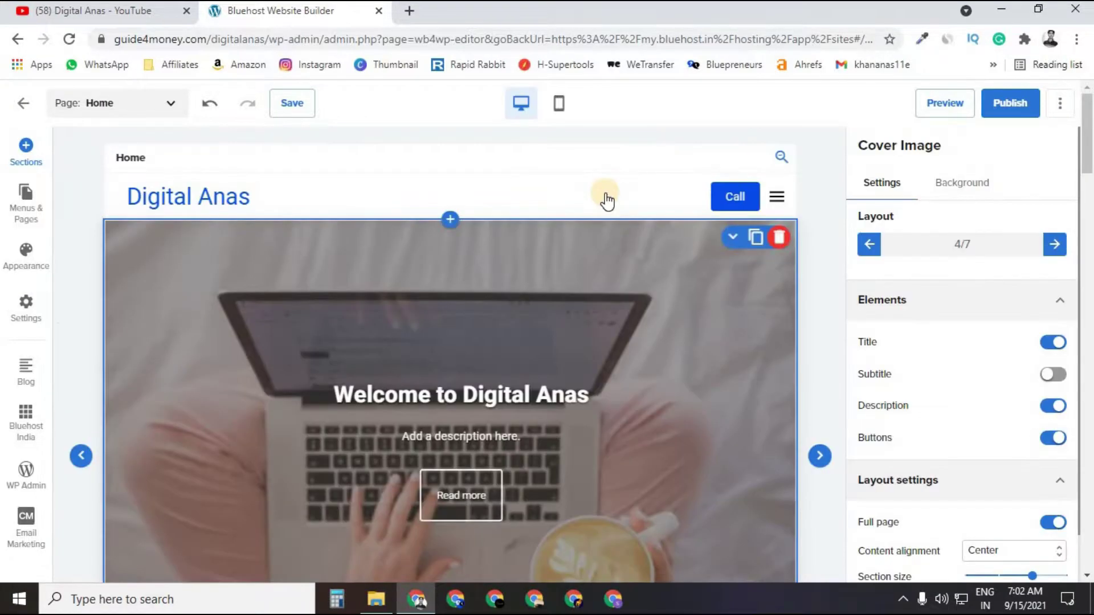
- Cycle through the navigation header's layouts on the Home page and set it to layout 2/5
left_click(498, 195)
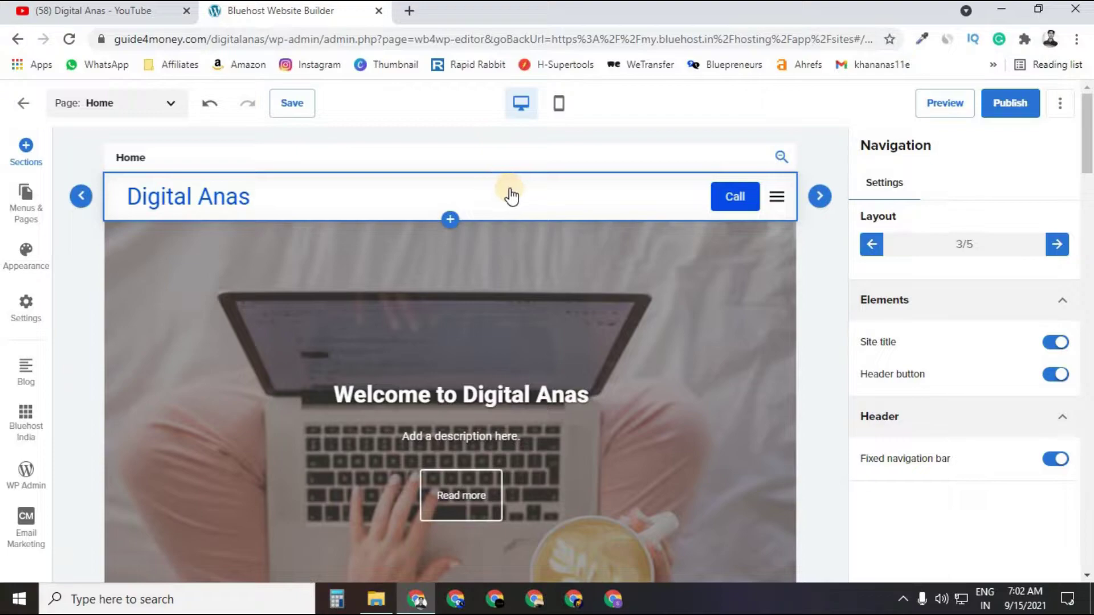
left_click(1057, 245)
left_click(1056, 245)
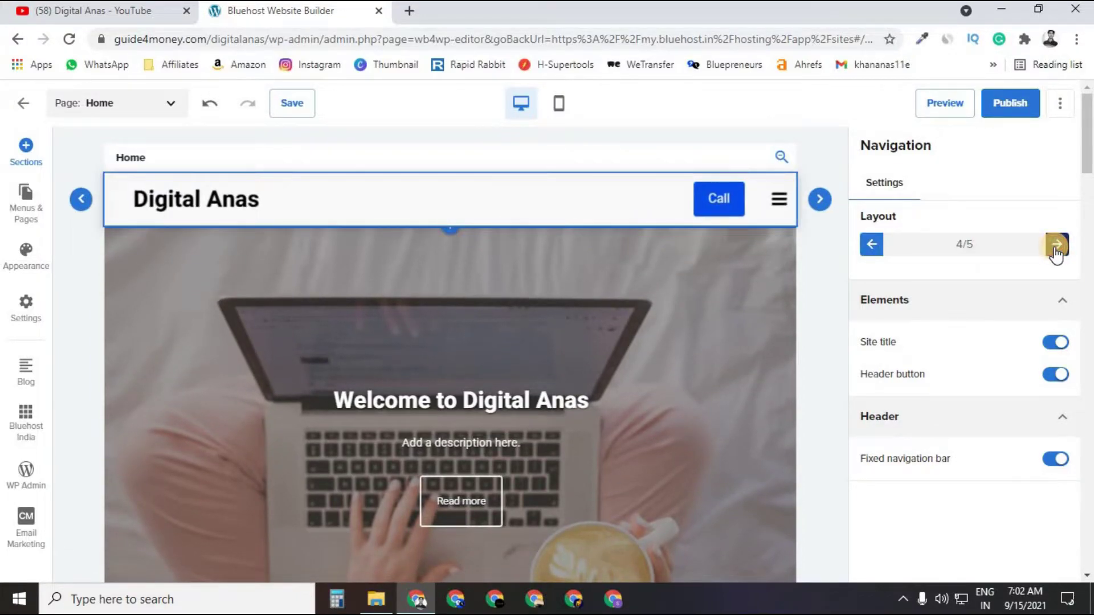
left_click(1056, 245)
left_click(1056, 245)
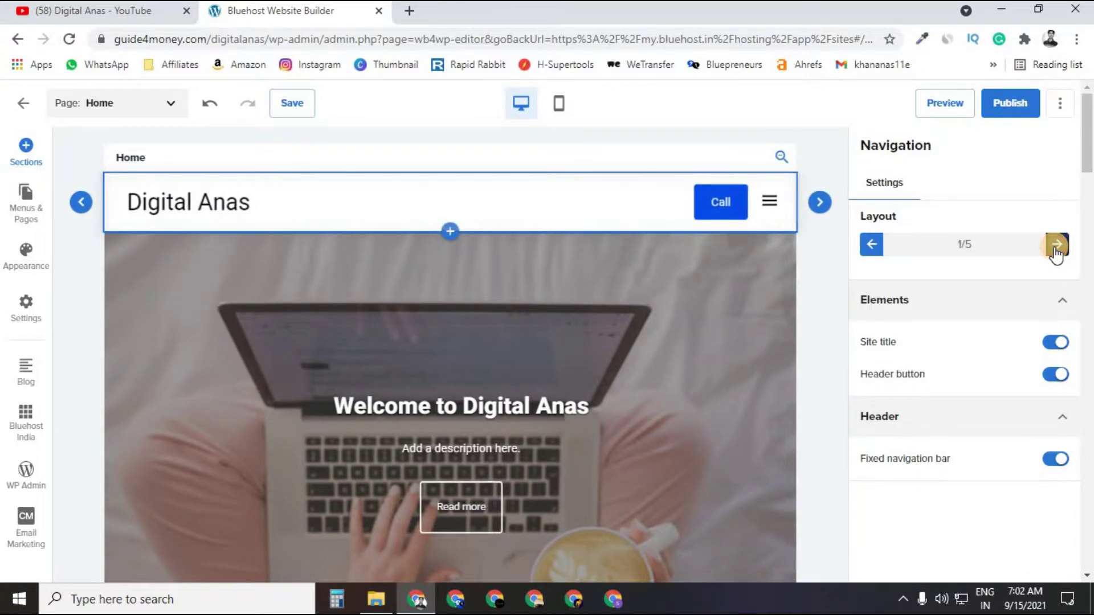
left_click(1056, 245)
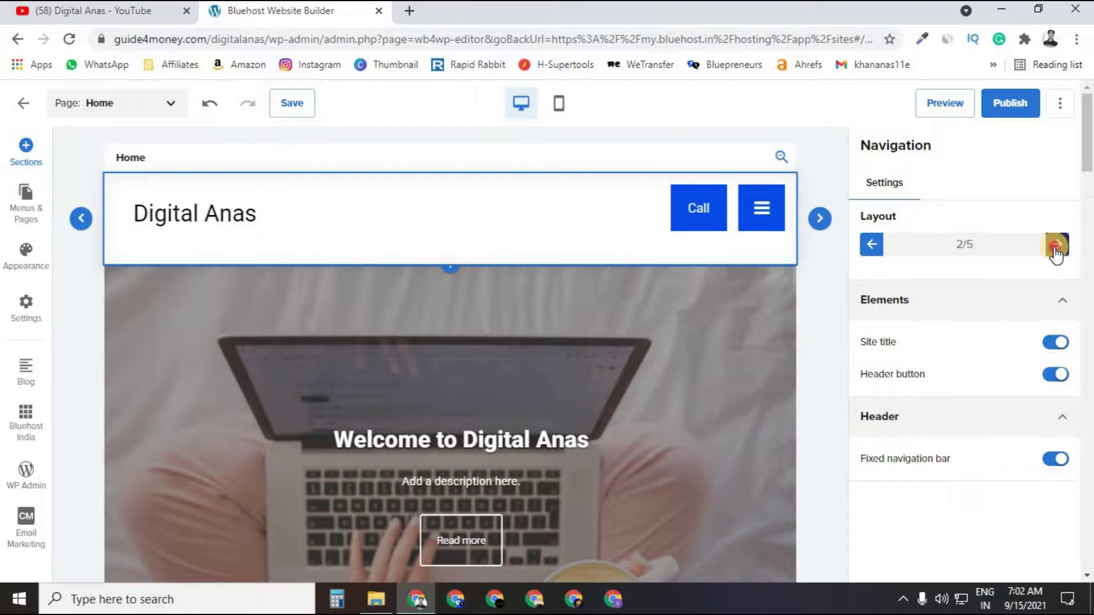
left_click(1057, 245)
left_click(1056, 245)
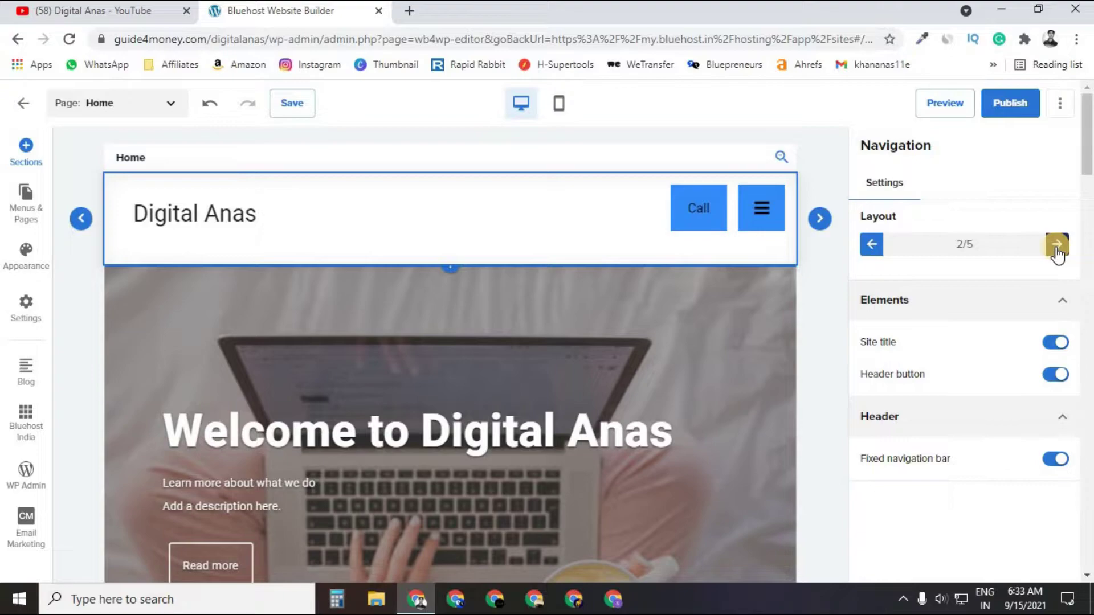
- Open the Services page and examine its product sections and its content down to the footer
left_click(28, 218)
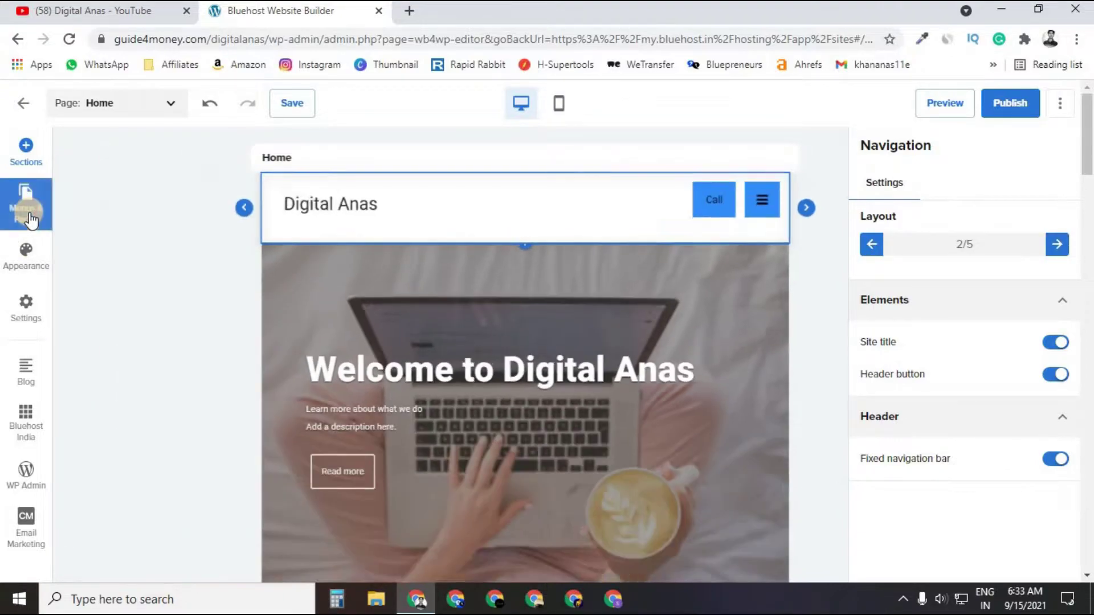
left_click(141, 274)
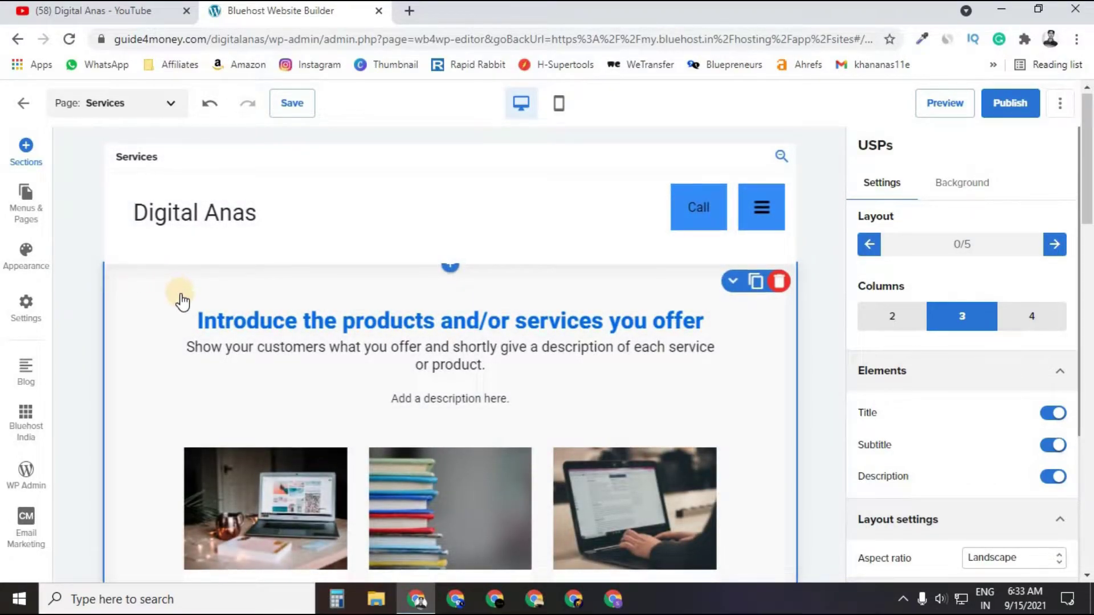
scroll(170, 291, "down", 15)
scroll(182, 302, "down", 2)
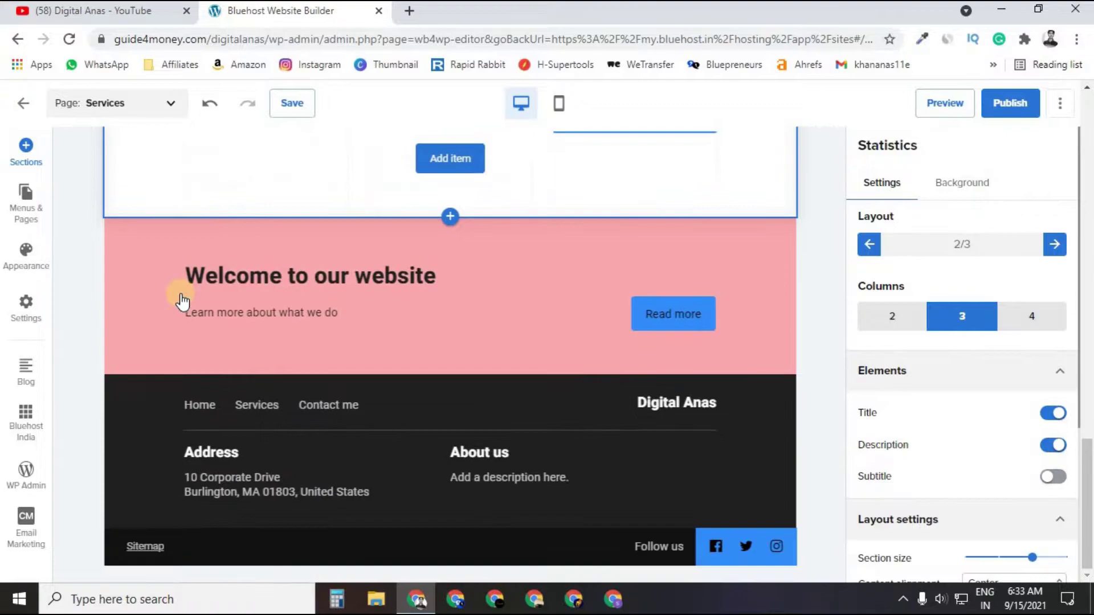
scroll(182, 301, "up", 15)
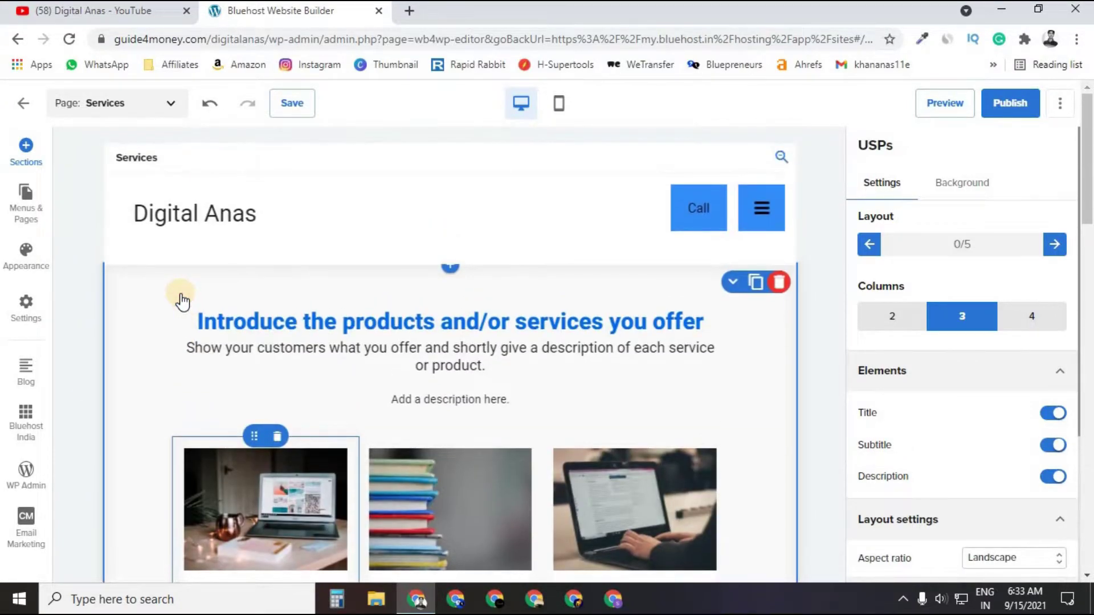
left_click(147, 311)
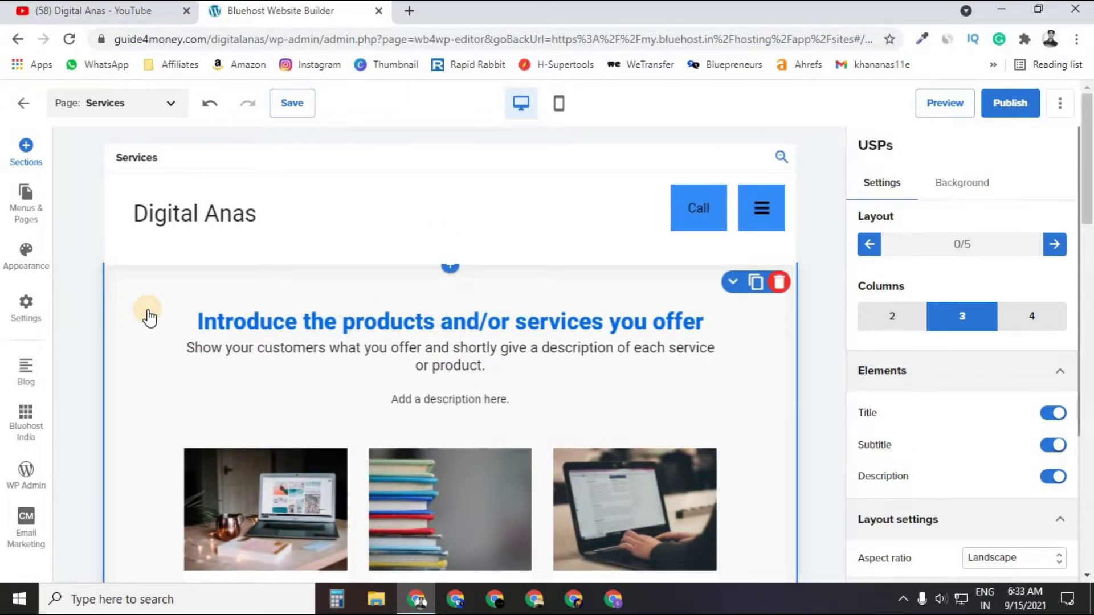
scroll(150, 318, "down", 6)
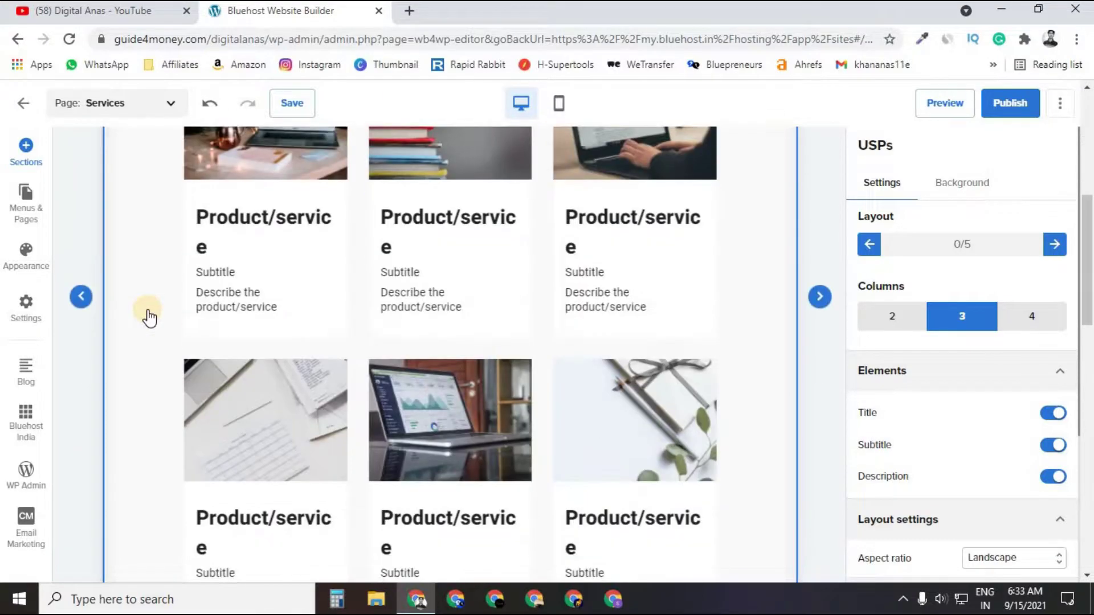
scroll(149, 318, "up", 6)
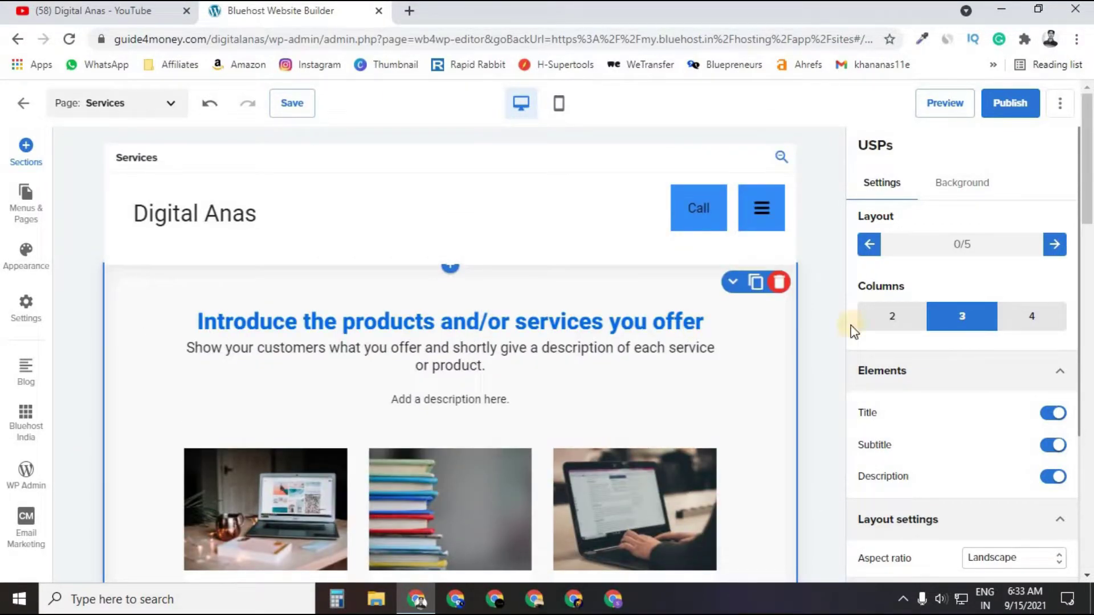
- Replace the word "products" in the Services page's main heading with the sample text "fg ;j"
left_click(387, 326)
double_click(389, 328)
key("BackSpace")
key("BackSpace")
type("fg;j")
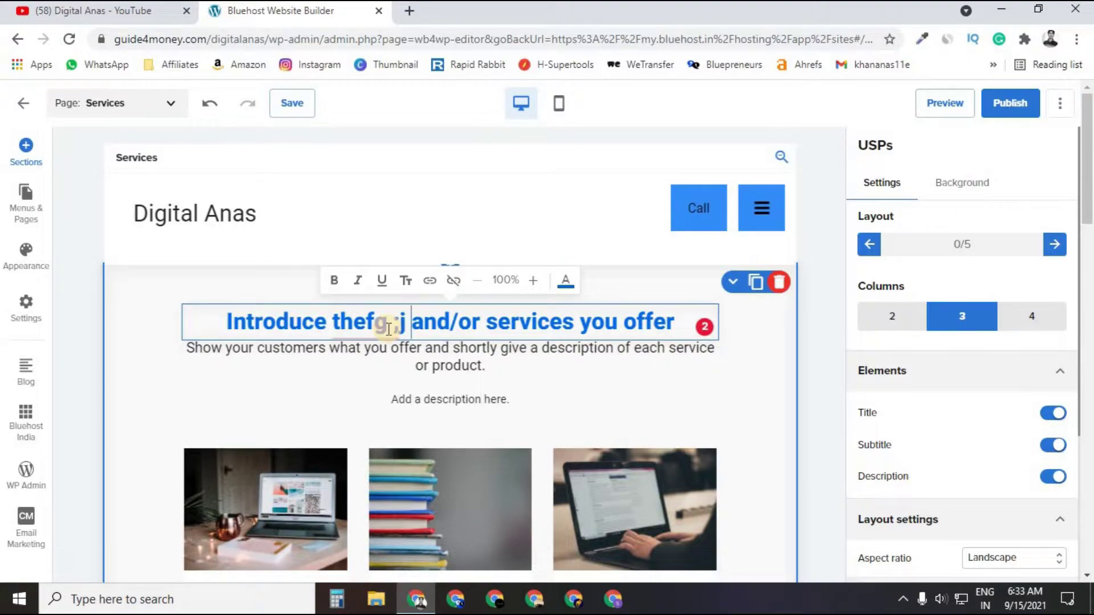
left_click(127, 328)
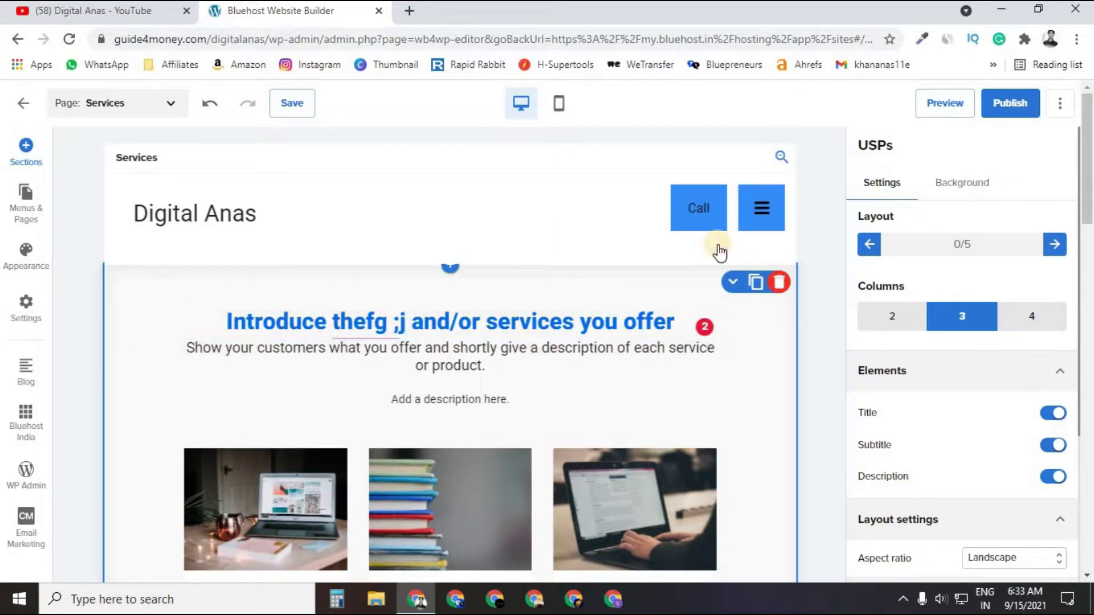
- Look through the image and video background options of the Services page's USPs section and return to the color options
left_click(971, 182)
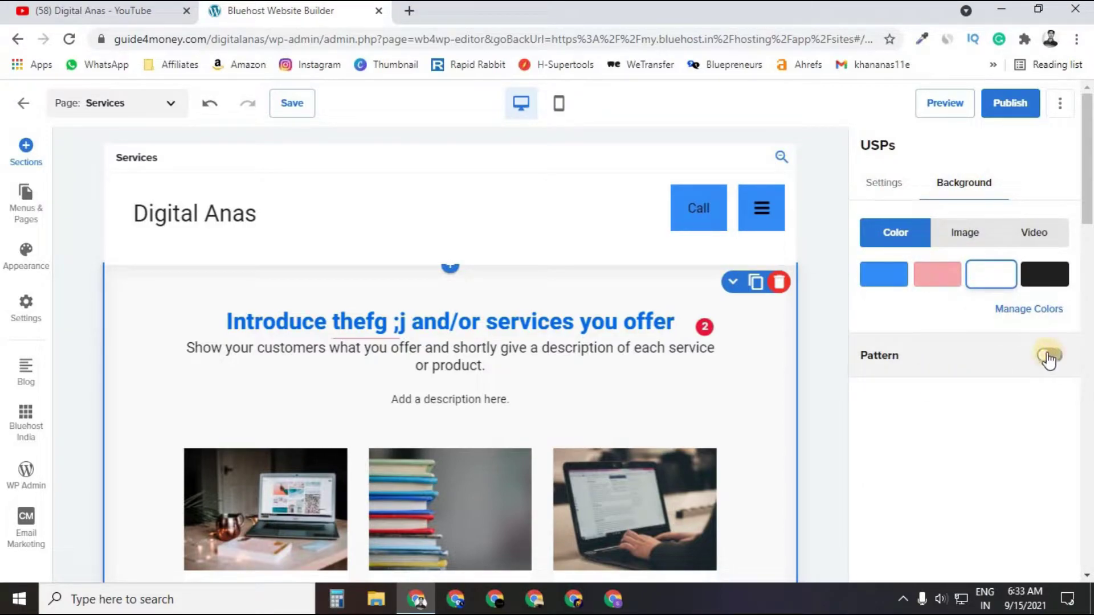
left_click(977, 240)
left_click(1026, 237)
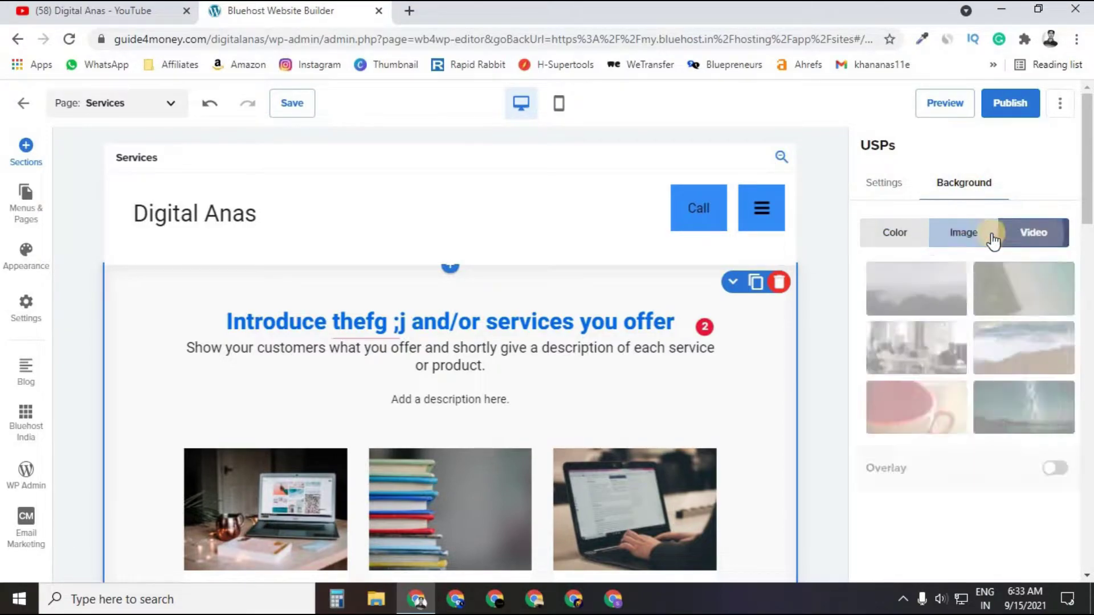
left_click(872, 239)
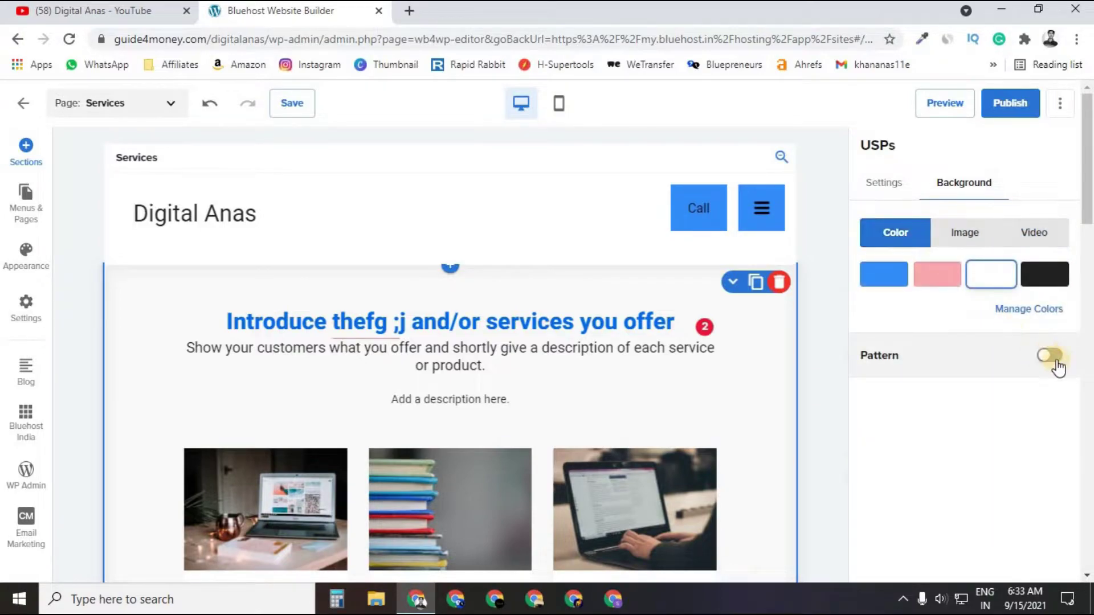
- Try a background pattern on the USPs section, check it down the page and turn the pattern off again
left_click(1054, 358)
left_click(1054, 358)
left_click(1054, 358)
scroll(407, 370, "down", 10)
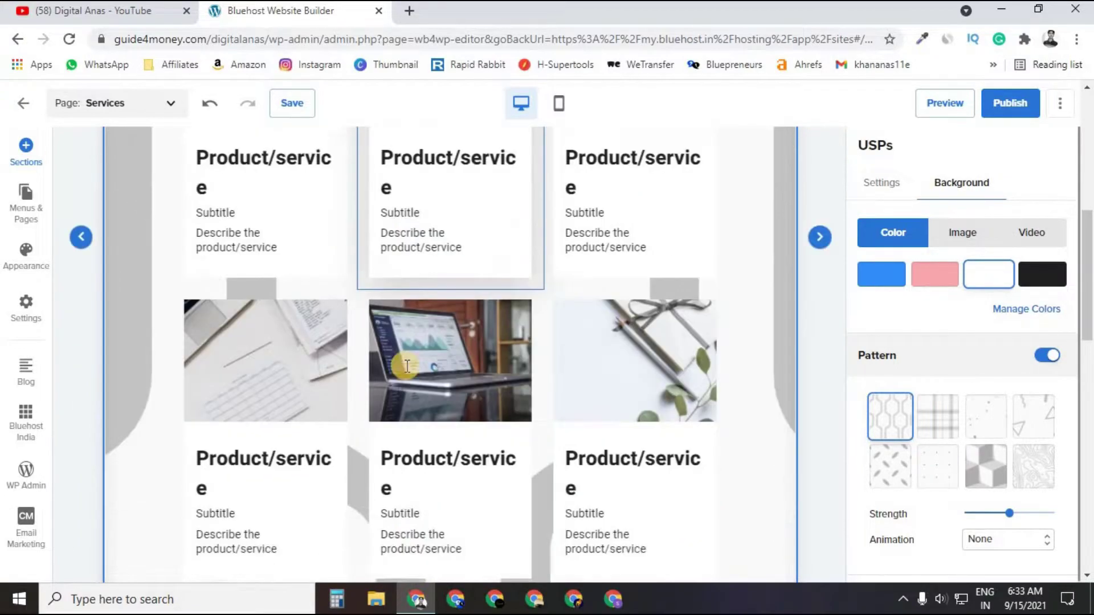
scroll(407, 373, "down", 1)
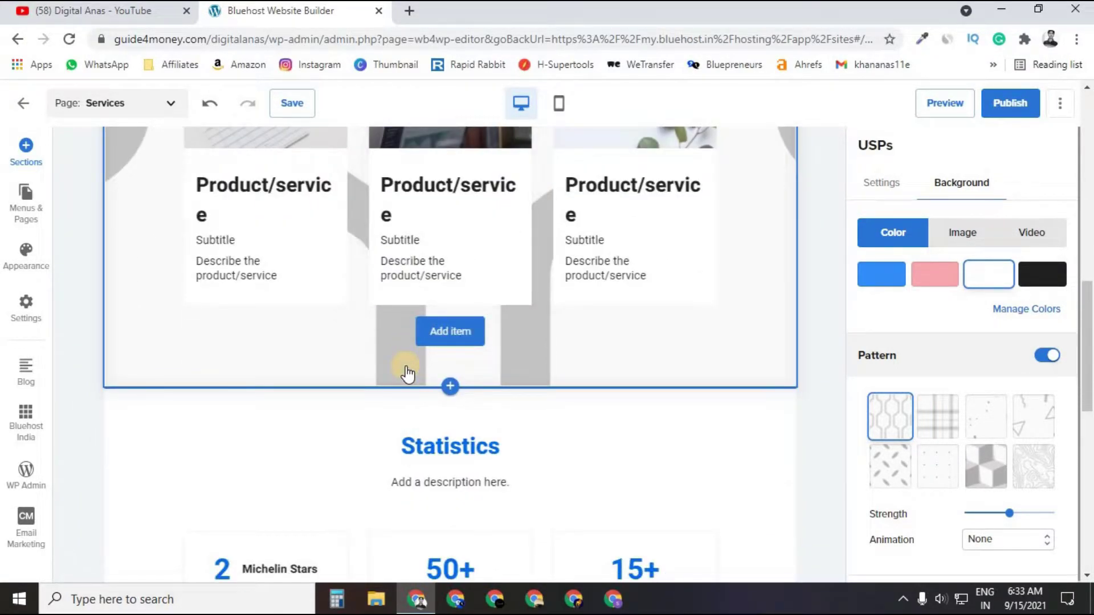
left_click(1053, 355)
- Open the site's appearance options, look at the ready-made color themes and close the theme list
left_click(15, 262)
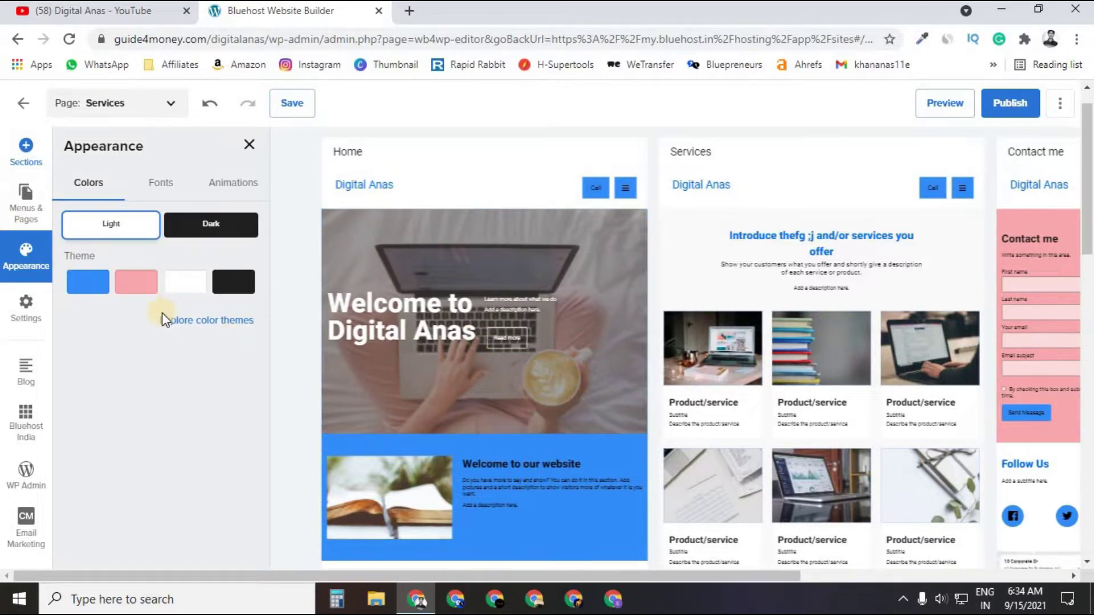
left_click(212, 323)
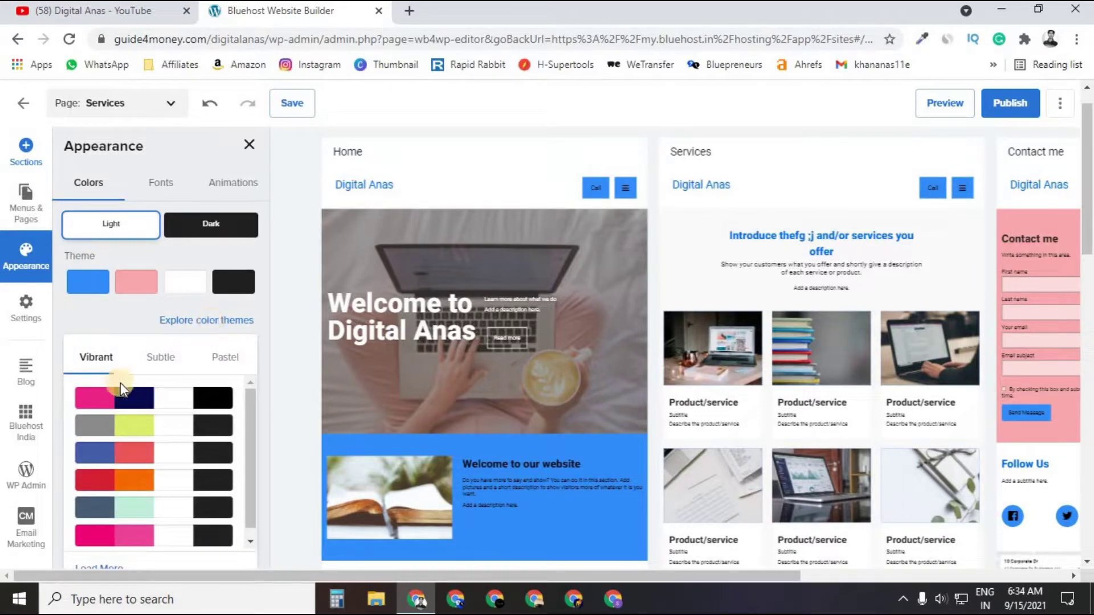
left_click(77, 316)
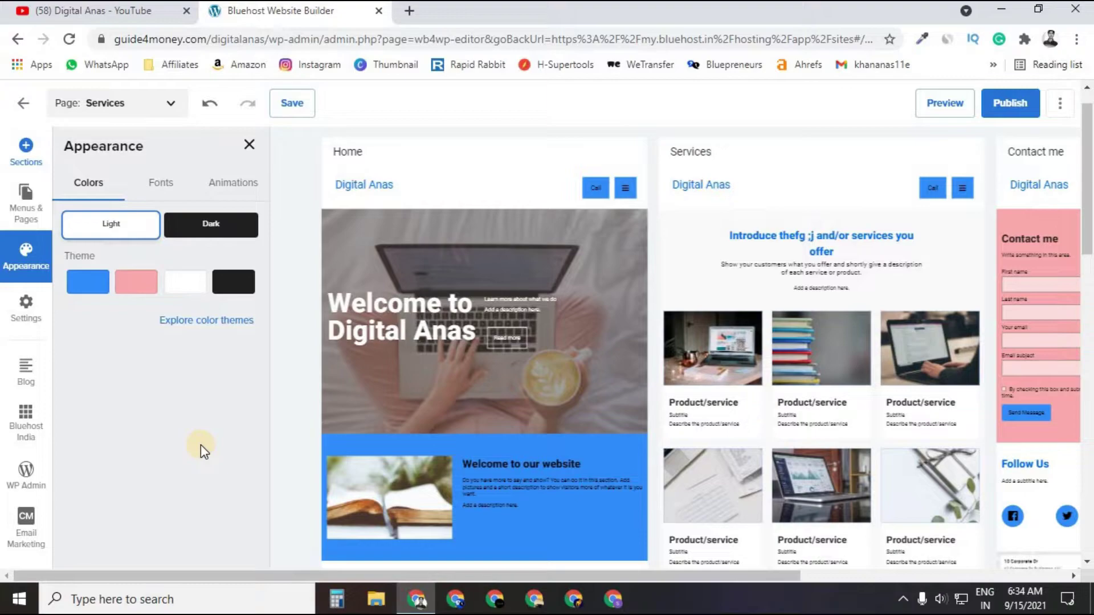
- Change the site theme's blue main color to the hex value #004cef
left_click(77, 283)
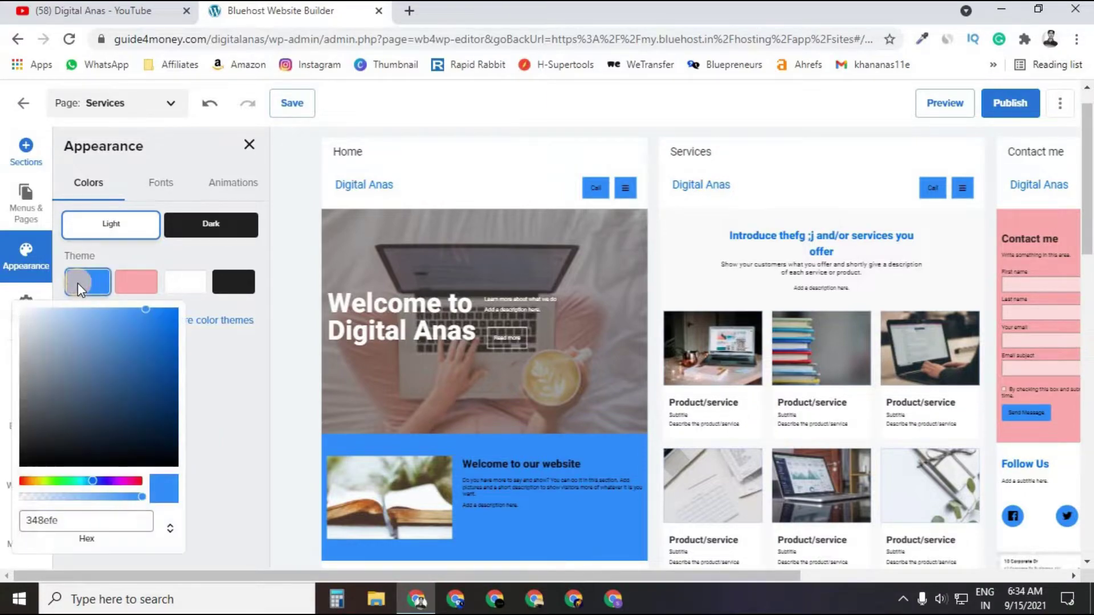
left_click(90, 520)
mouse_move(91, 468)
left_mouse_down()
mouse_move(139, 372)
mouse_move(117, 412)
left_mouse_up()
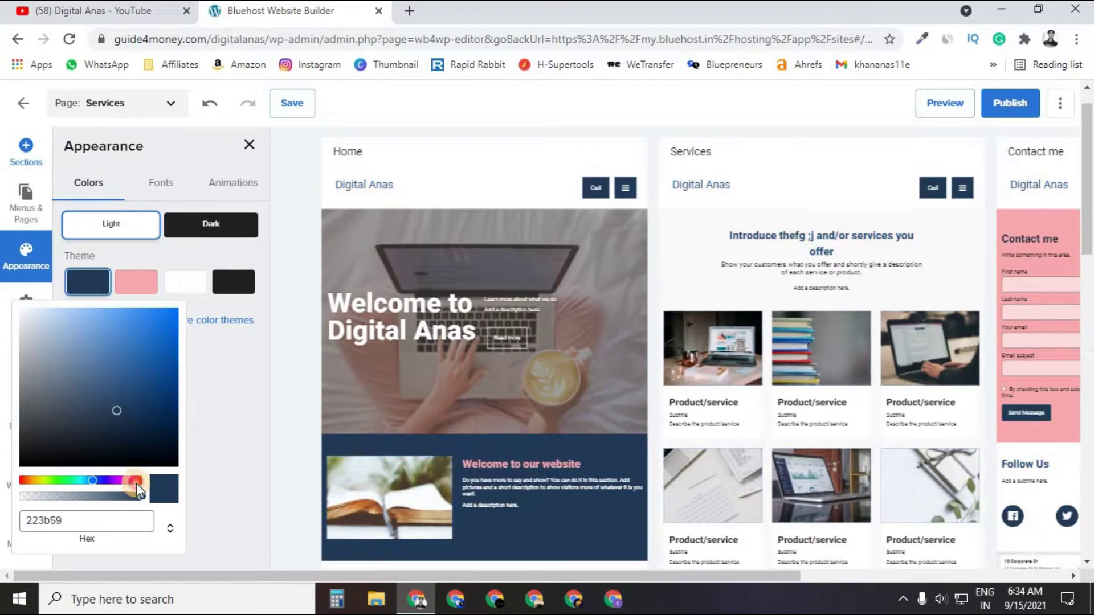
left_click(69, 519)
double_click(69, 520)
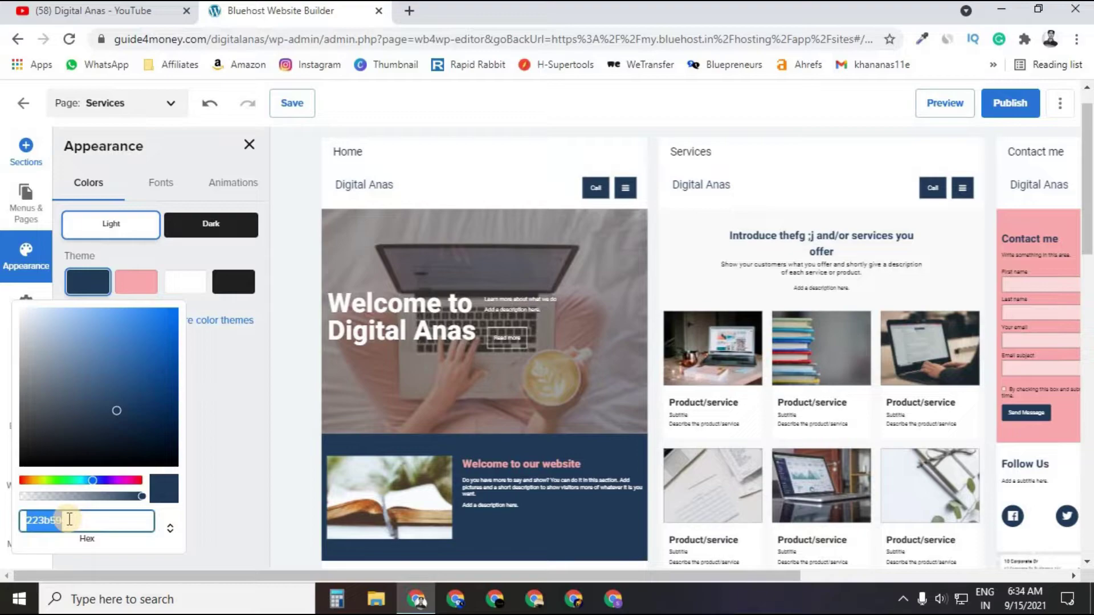
type("#0")
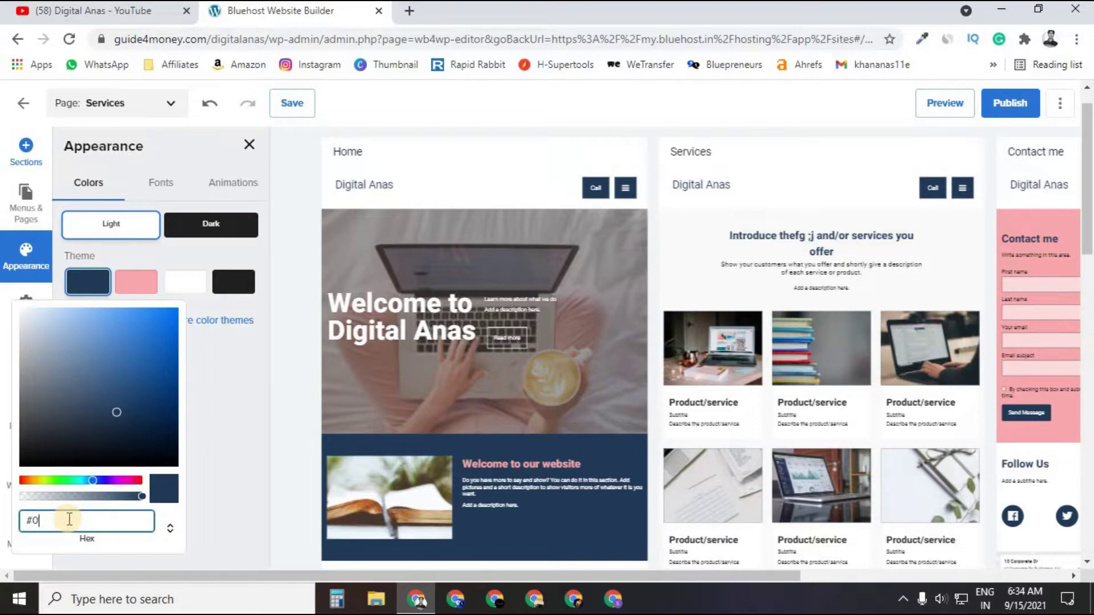
type("04cef")
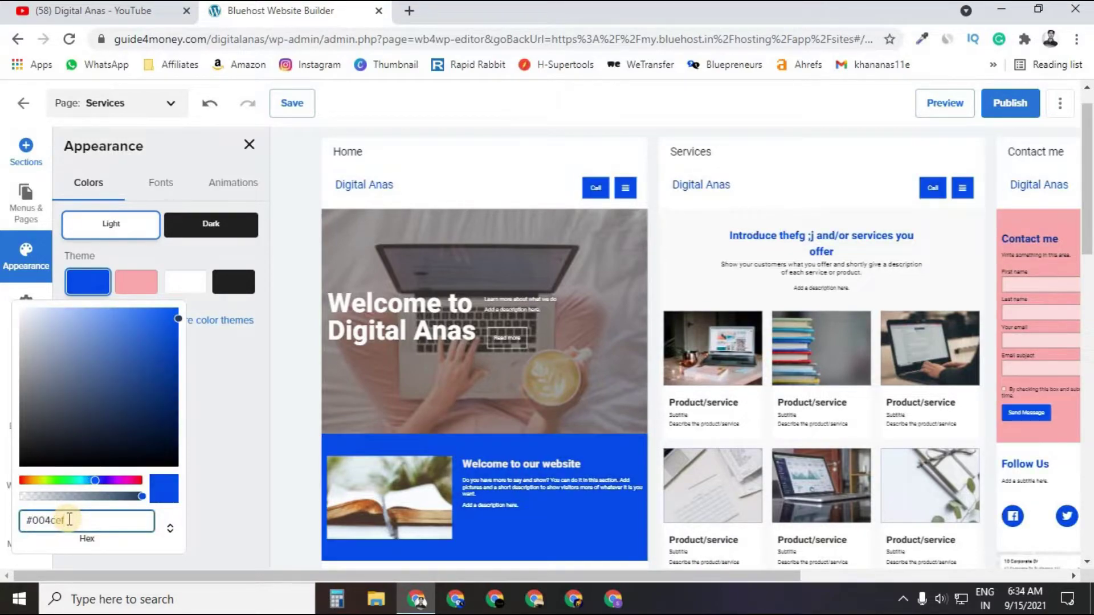
left_click(230, 422)
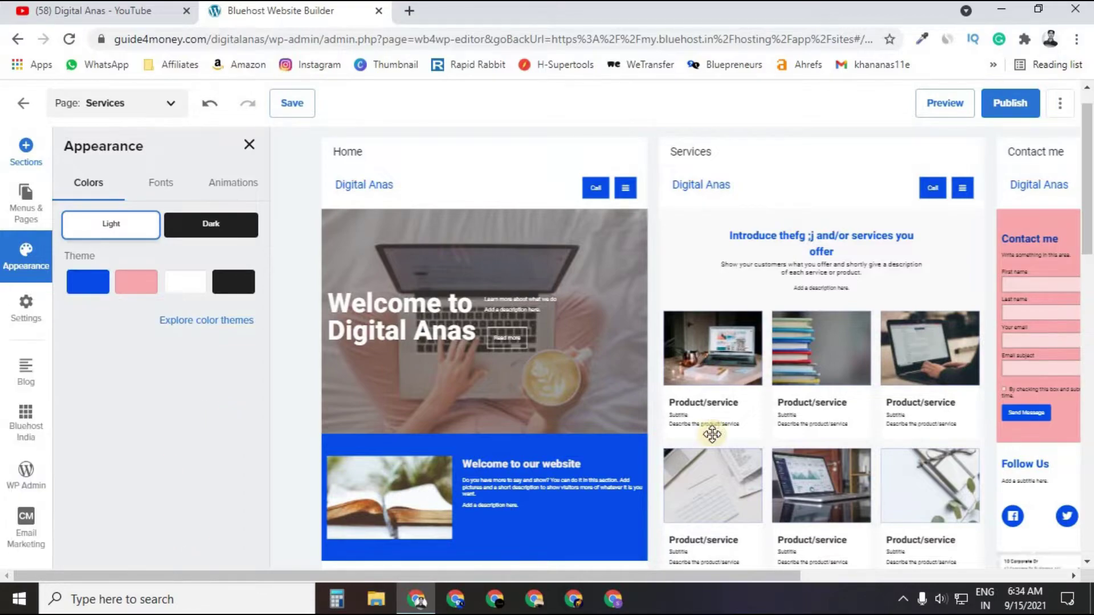
- Open the site settings and review the name, logo, favicon and SEO options of My site
left_click(18, 314)
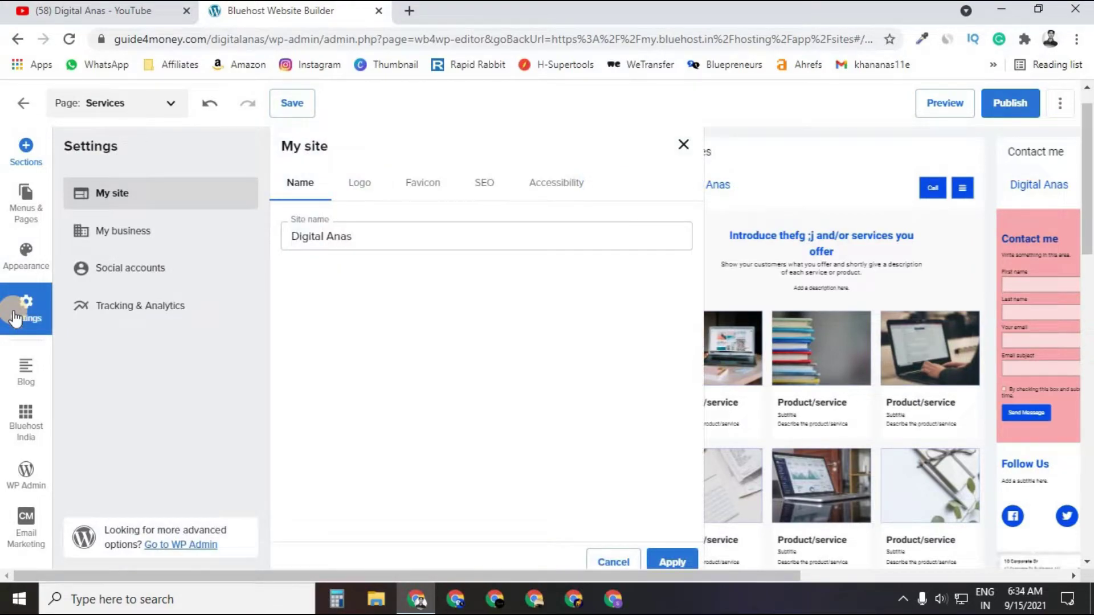
left_click(321, 244)
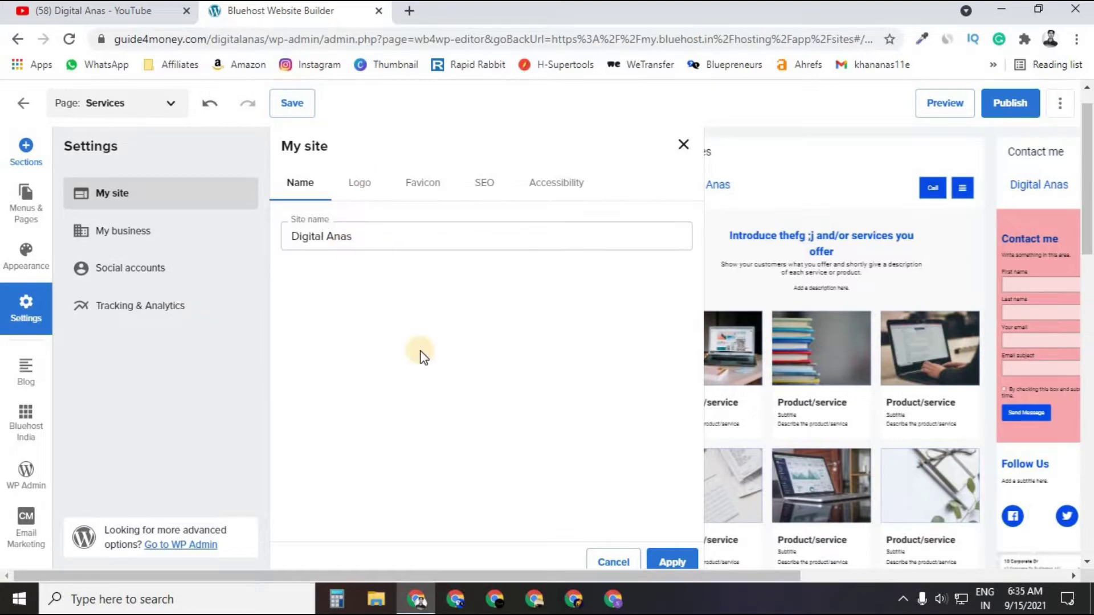
left_click(366, 186)
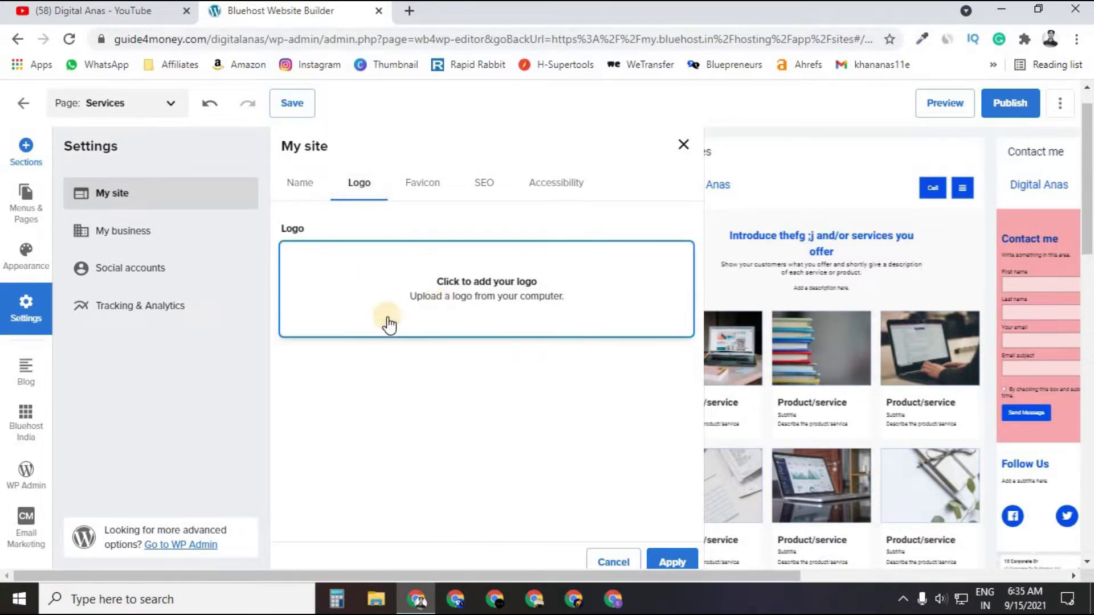
left_click(437, 190)
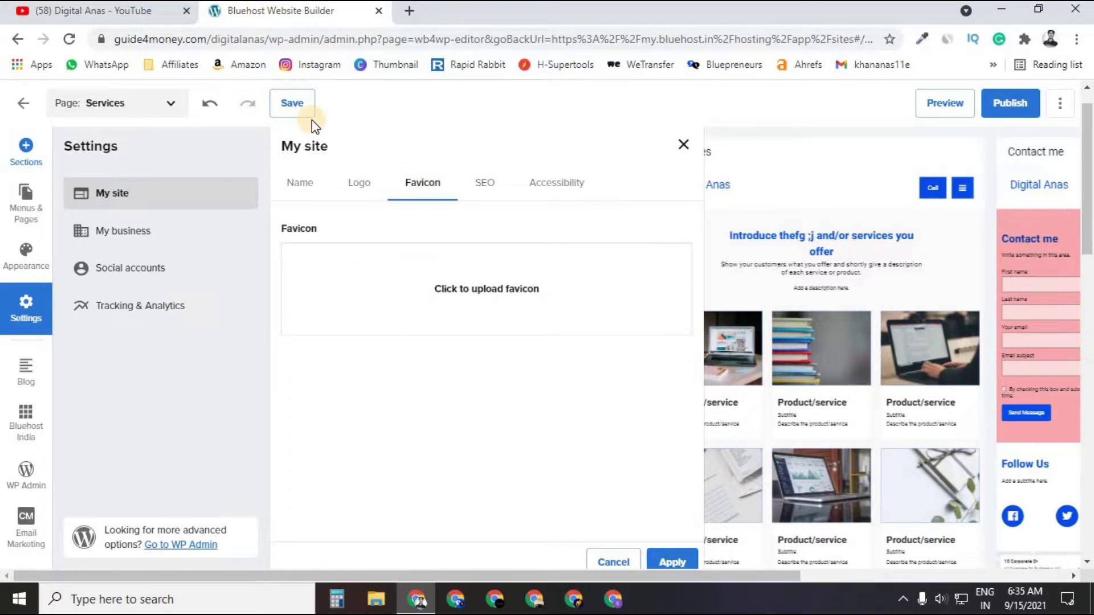
left_click(490, 193)
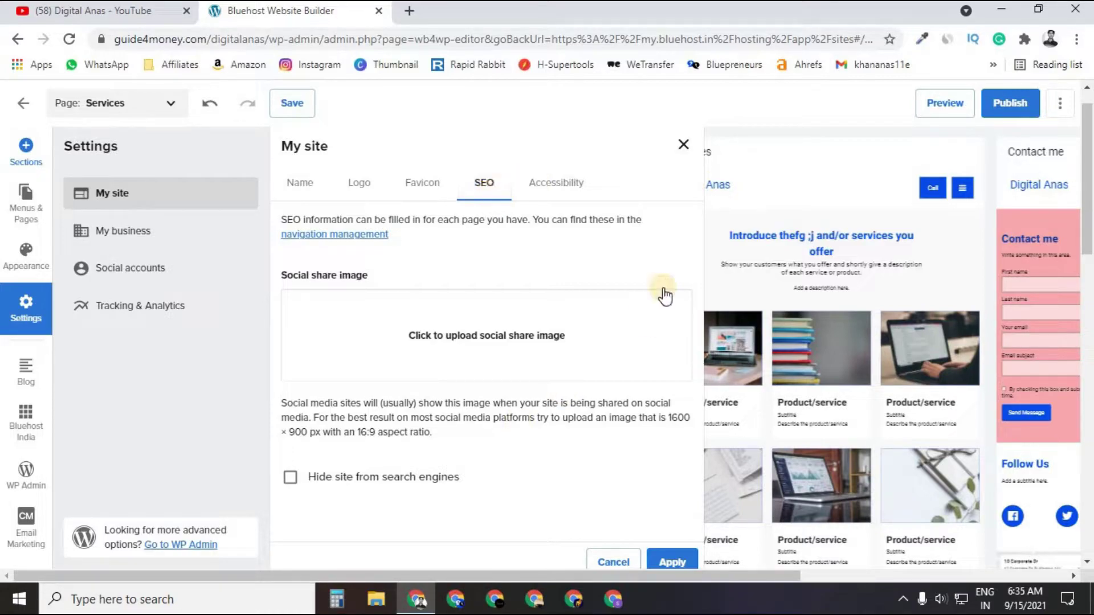
- Follow the navigation management link, and review the My business and Social accounts settings
left_click(349, 234)
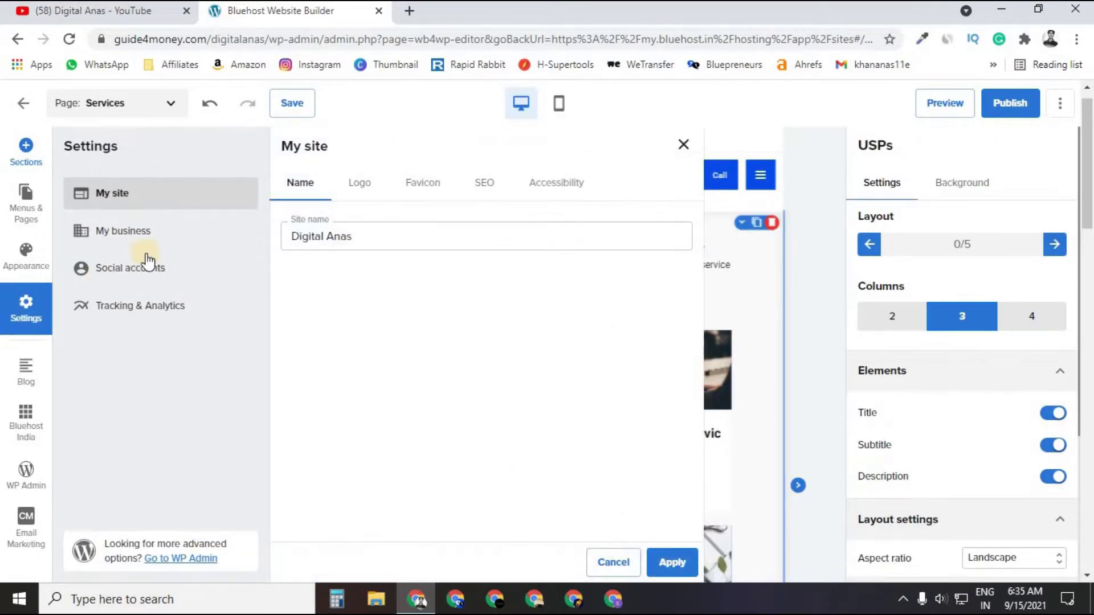
left_click(174, 235)
left_click(151, 279)
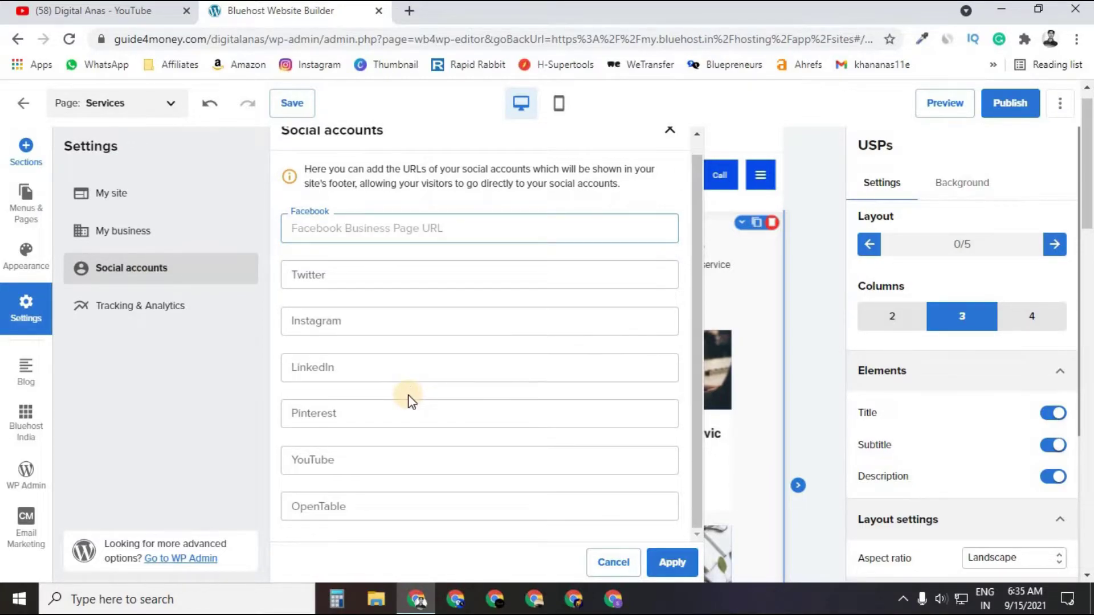
- Start adding a WordPress blog to the site and back out without saving or adding it
left_click(31, 381)
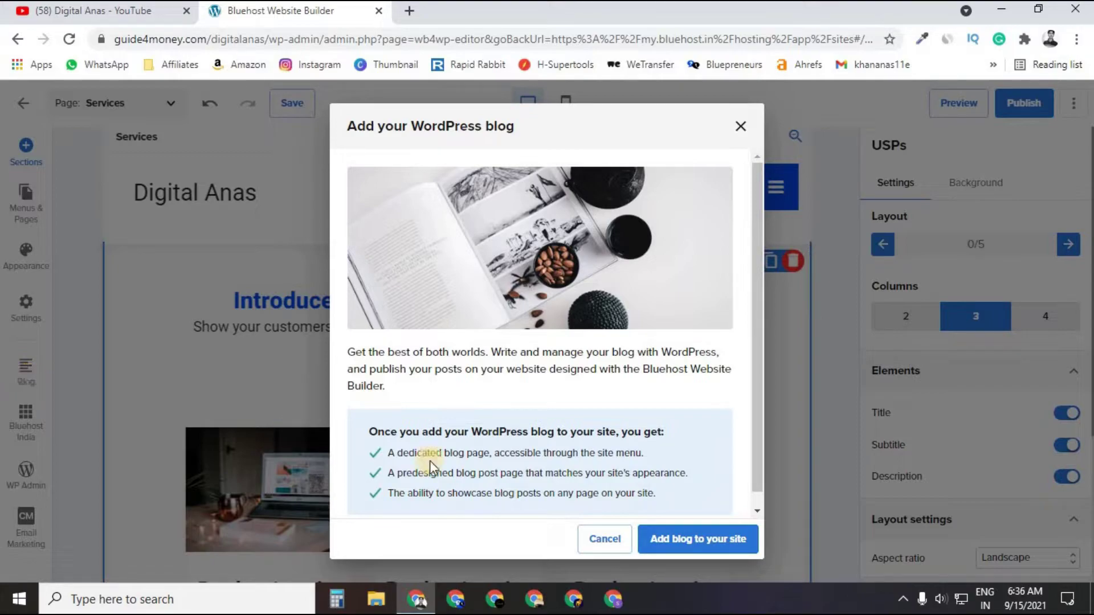
left_click(717, 541)
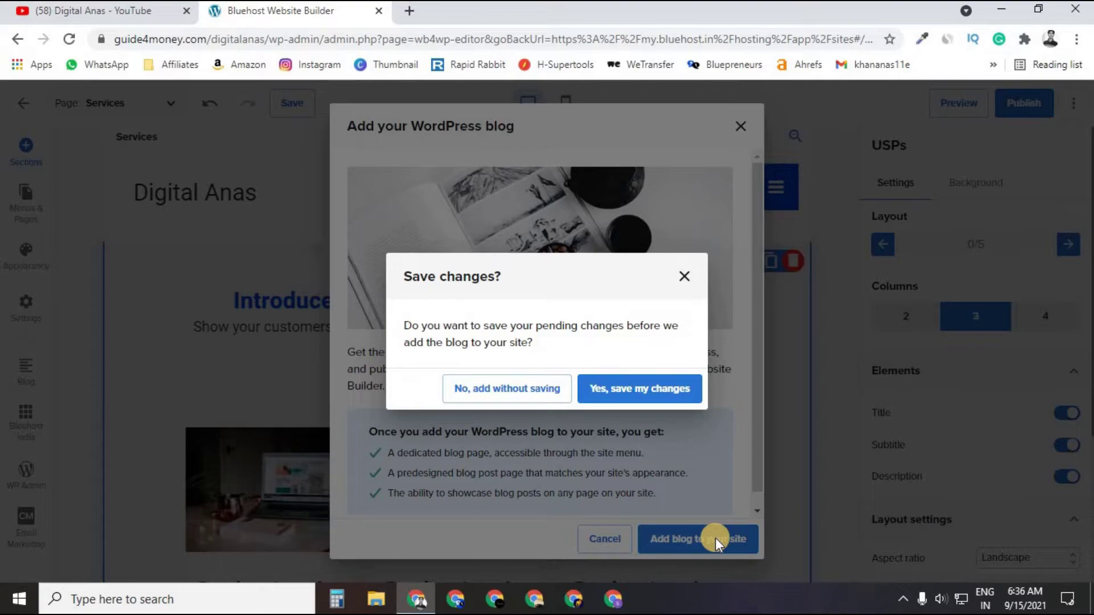
left_click(685, 278)
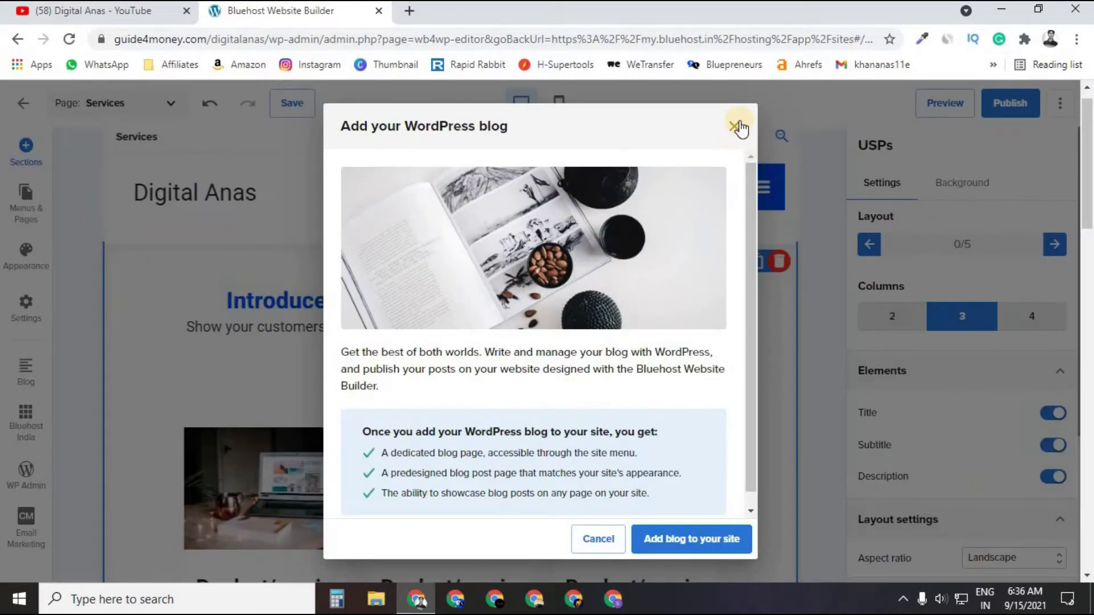
left_click(727, 124)
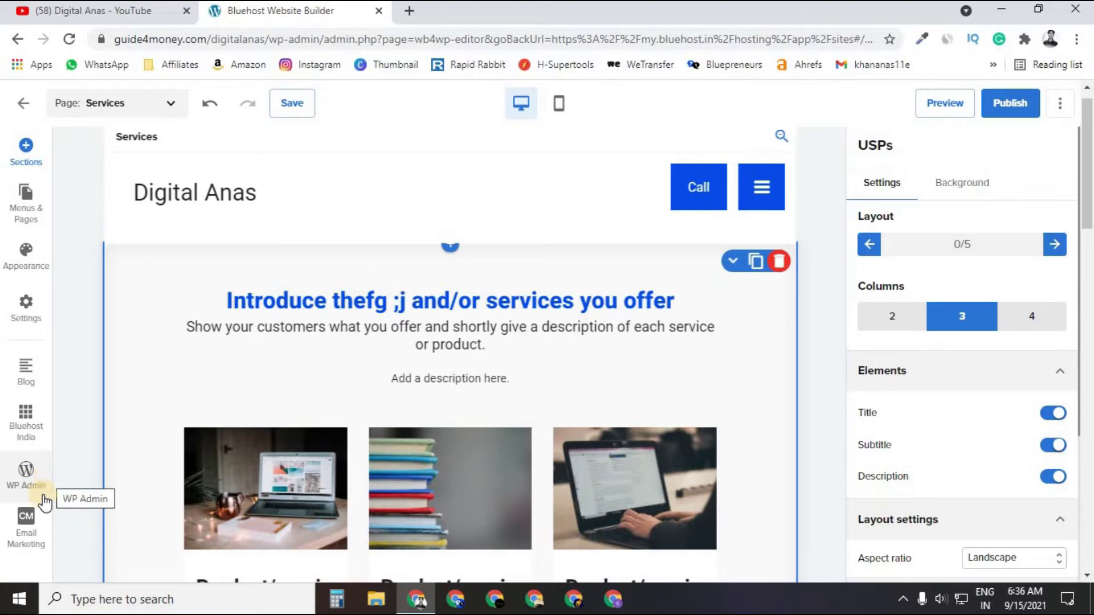
right_click(9, 471)
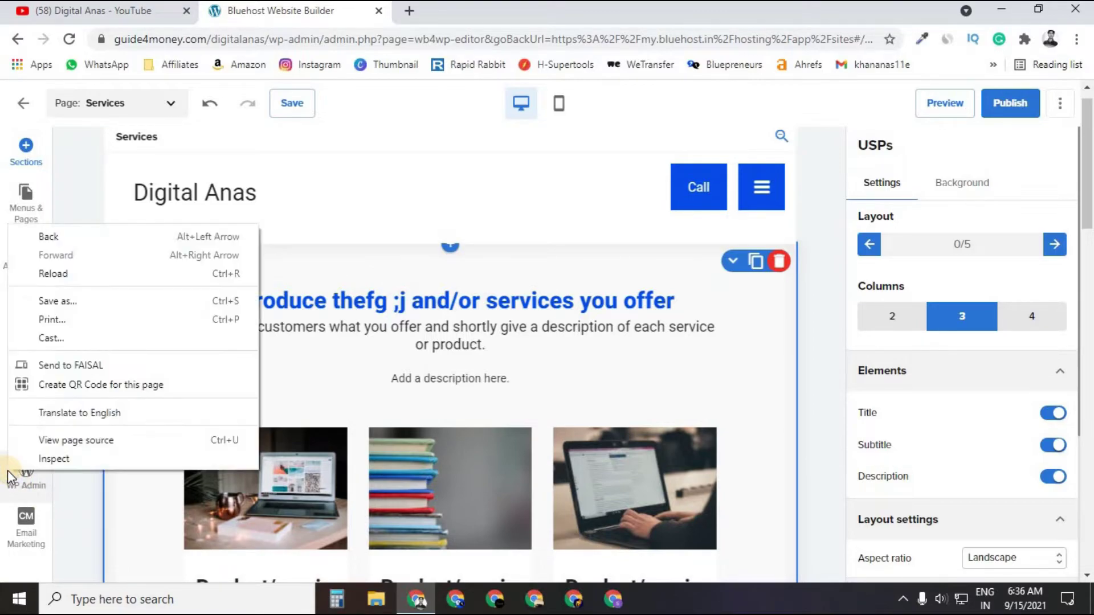
left_click(69, 489)
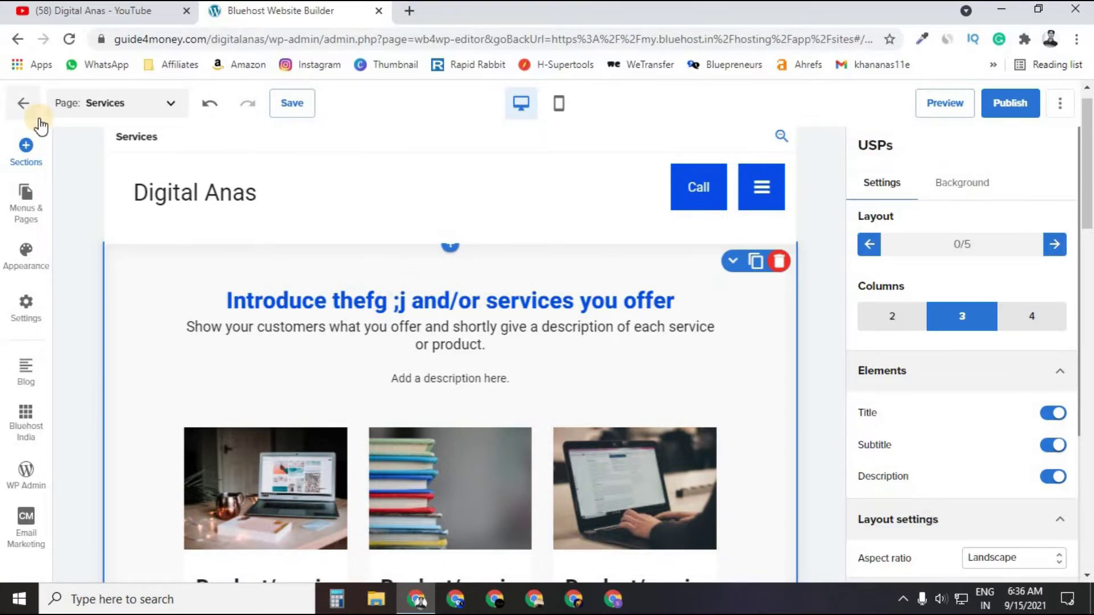
scroll(240, 342, "up", 1)
scroll(237, 393, "down", 5)
scroll(237, 393, "up", 6)
- Switch the editor to the Contact me page and close the page list
left_click(6, 214)
left_click(133, 234)
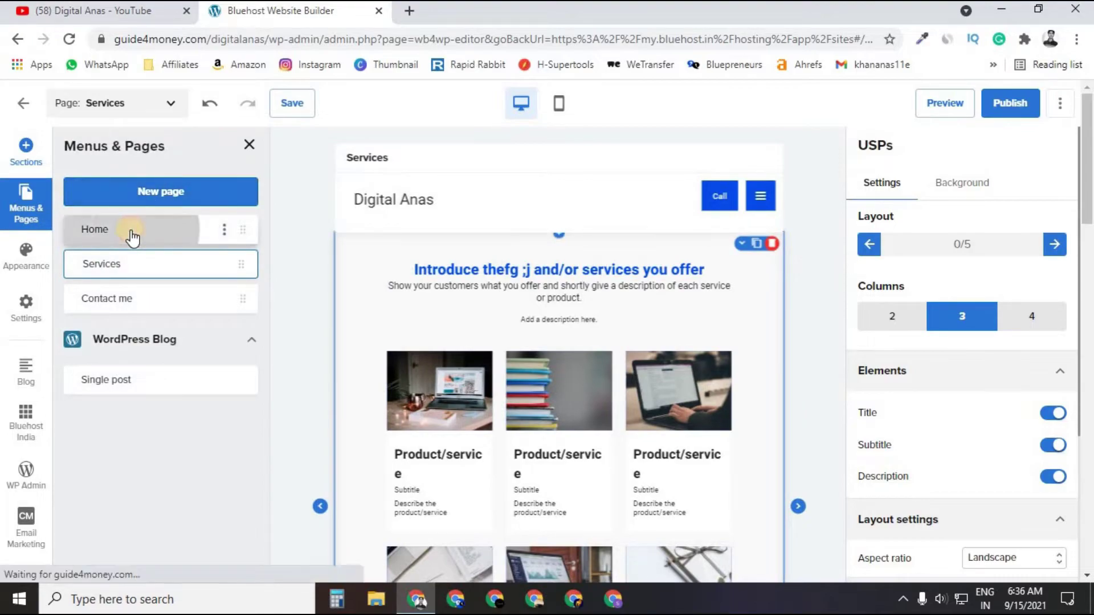
left_click(128, 297)
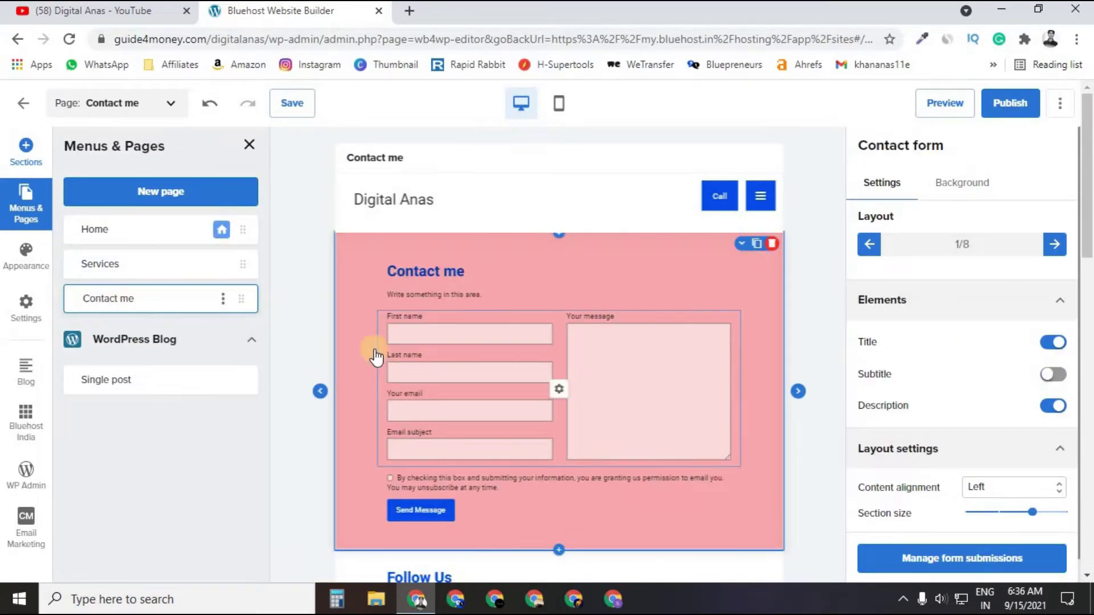
left_click(249, 145)
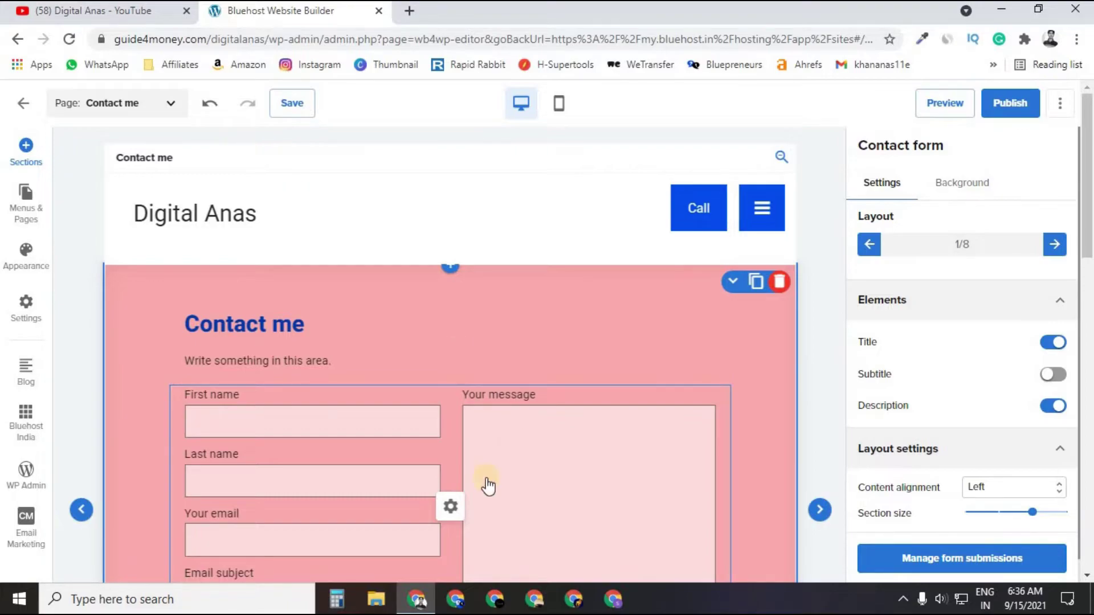
- Examine the contact form's Form Fields and Form Address options and close them without changes
scroll(512, 349, "down", 3)
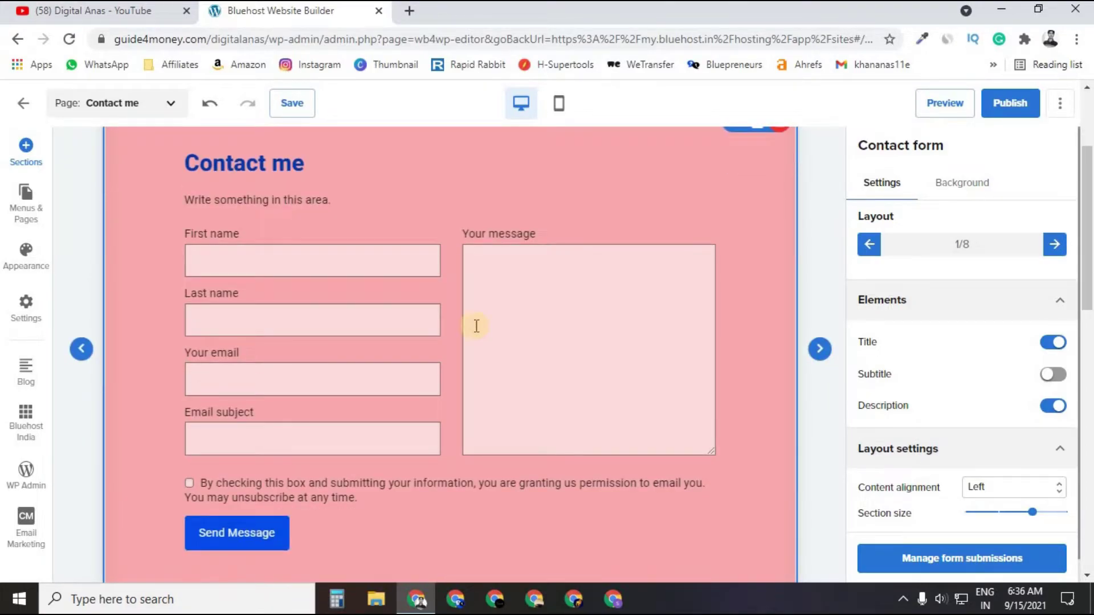
left_click(452, 346)
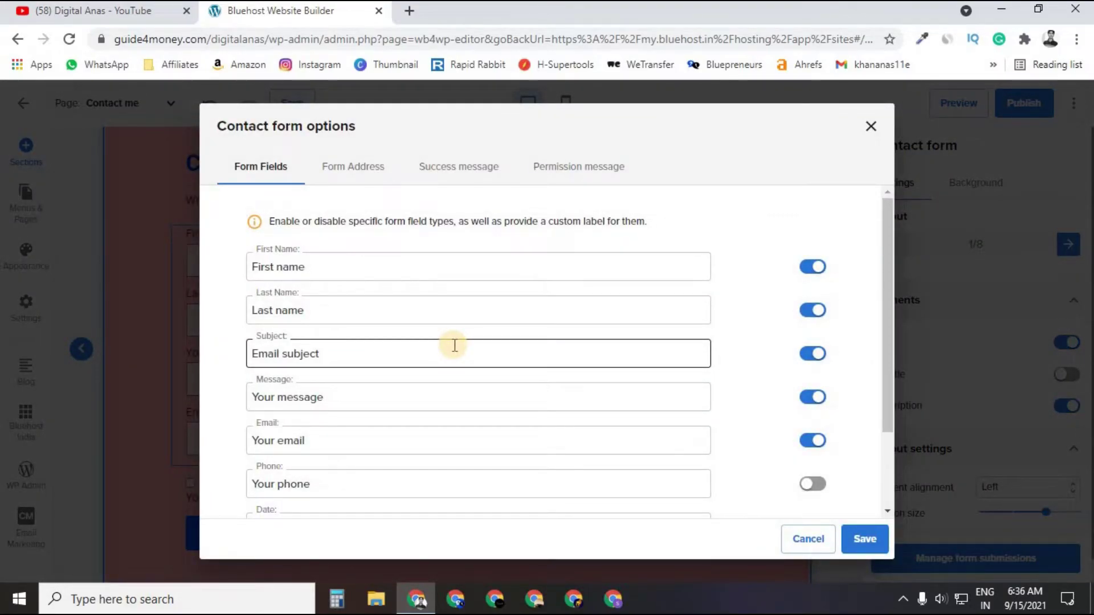
left_click(342, 181)
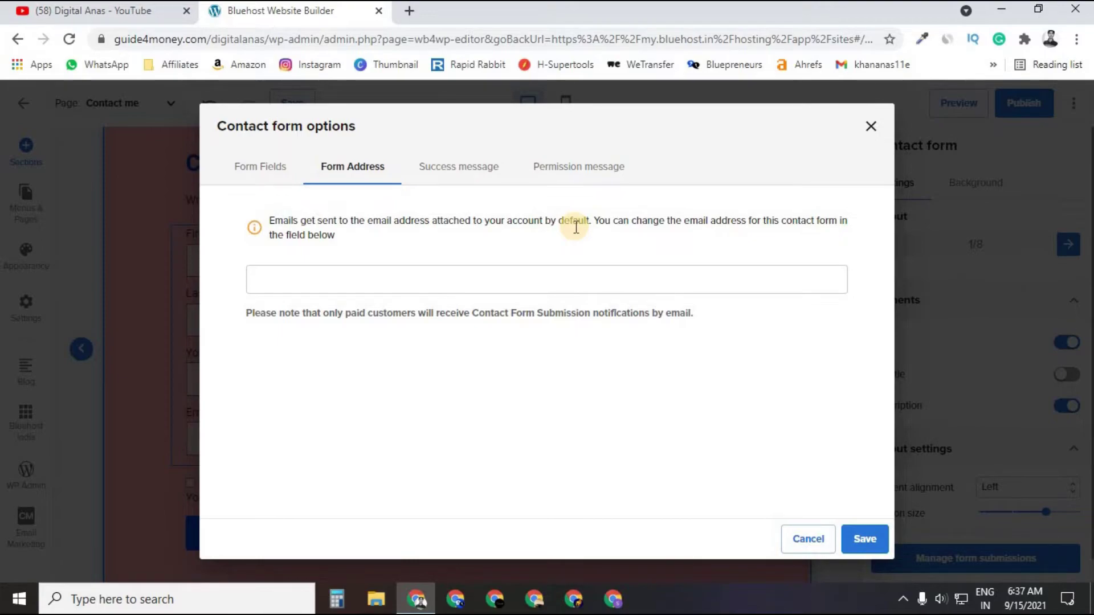
left_click(505, 274)
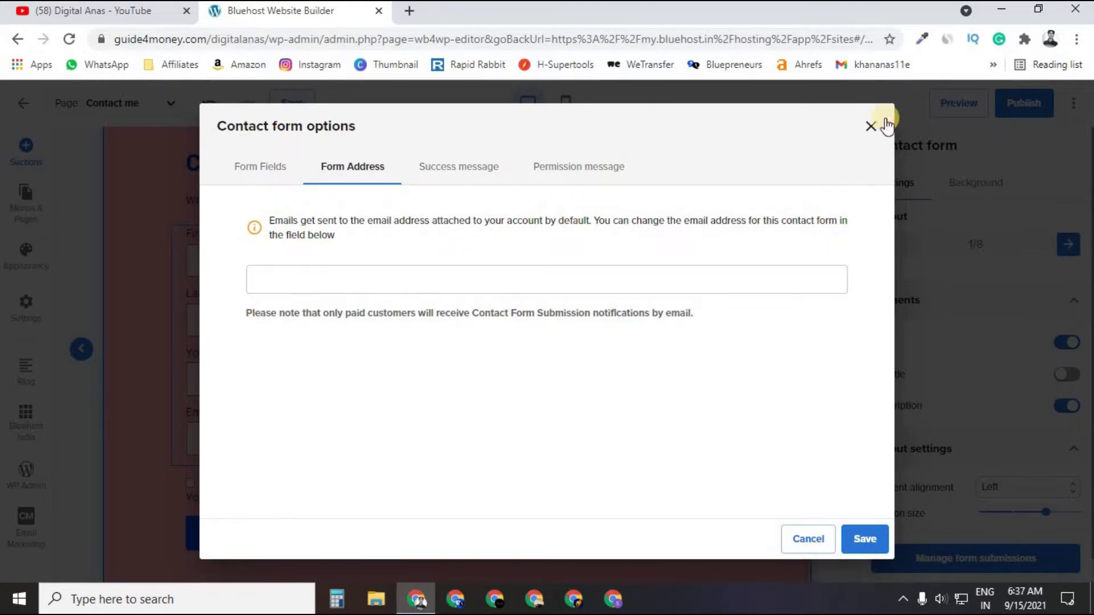
left_click(870, 127)
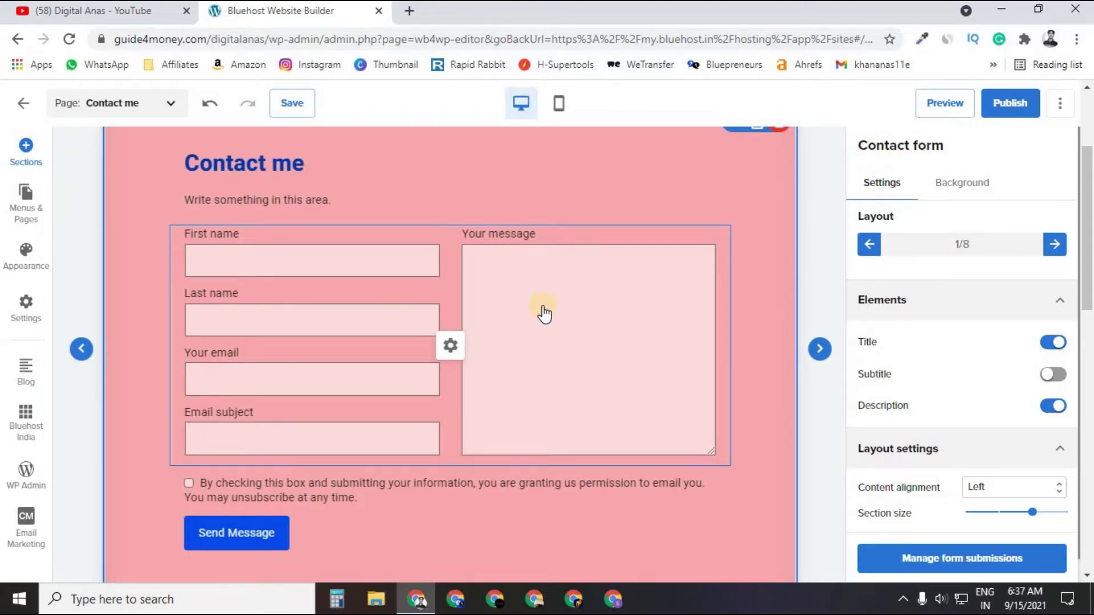
- Go through the contact form's layouts and set it to layout 7 of 8
scroll(544, 314, "up", 3)
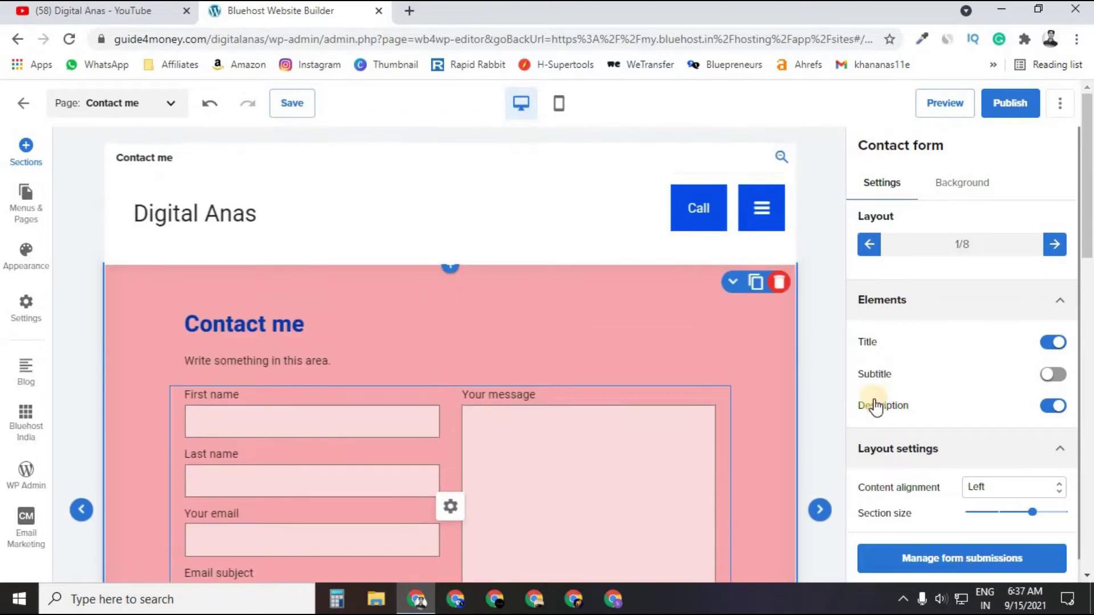
left_click(1055, 245)
left_click(1054, 247)
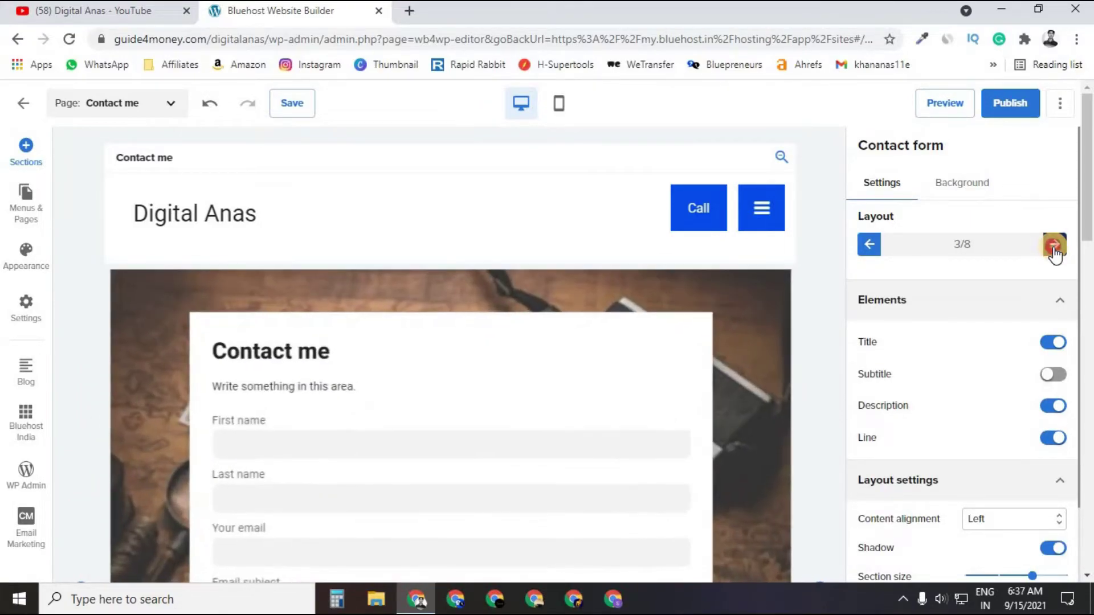
left_click(1054, 249)
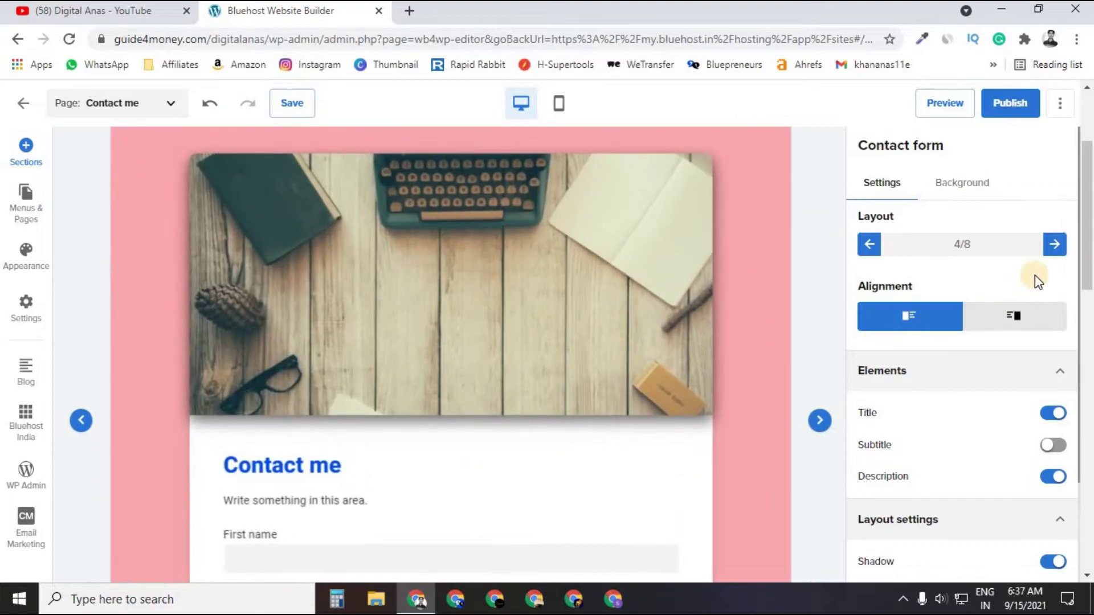
left_click(1053, 246)
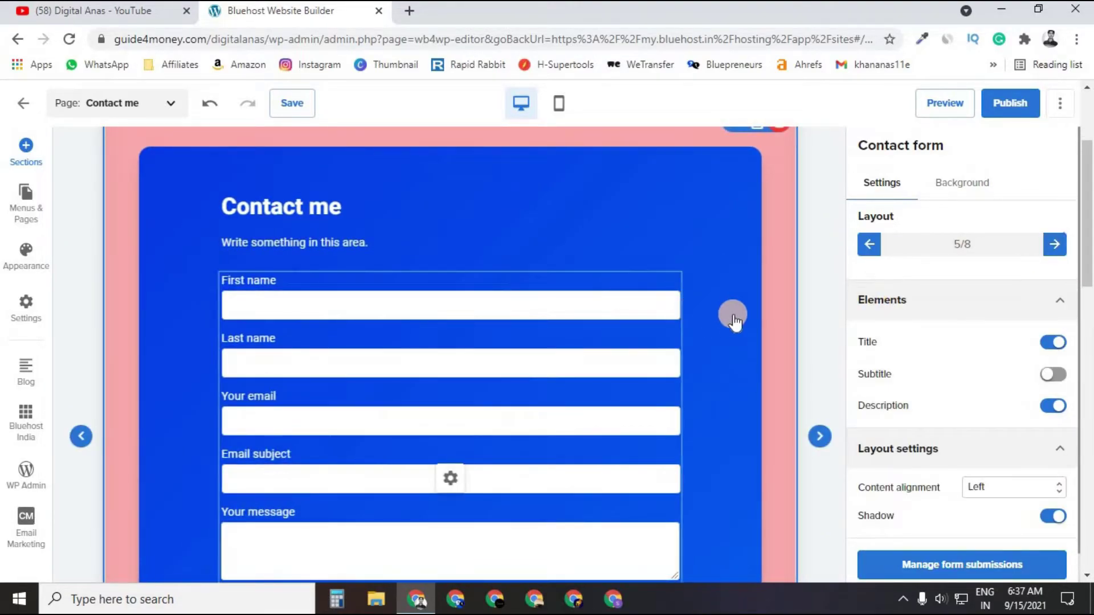
left_click(1055, 246)
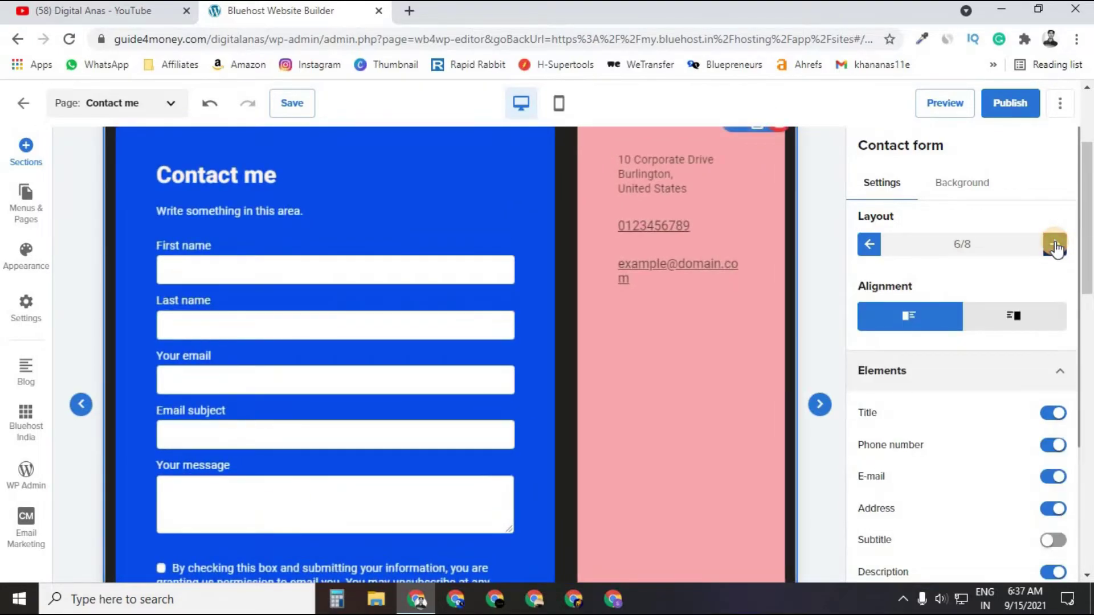
left_click(1055, 246)
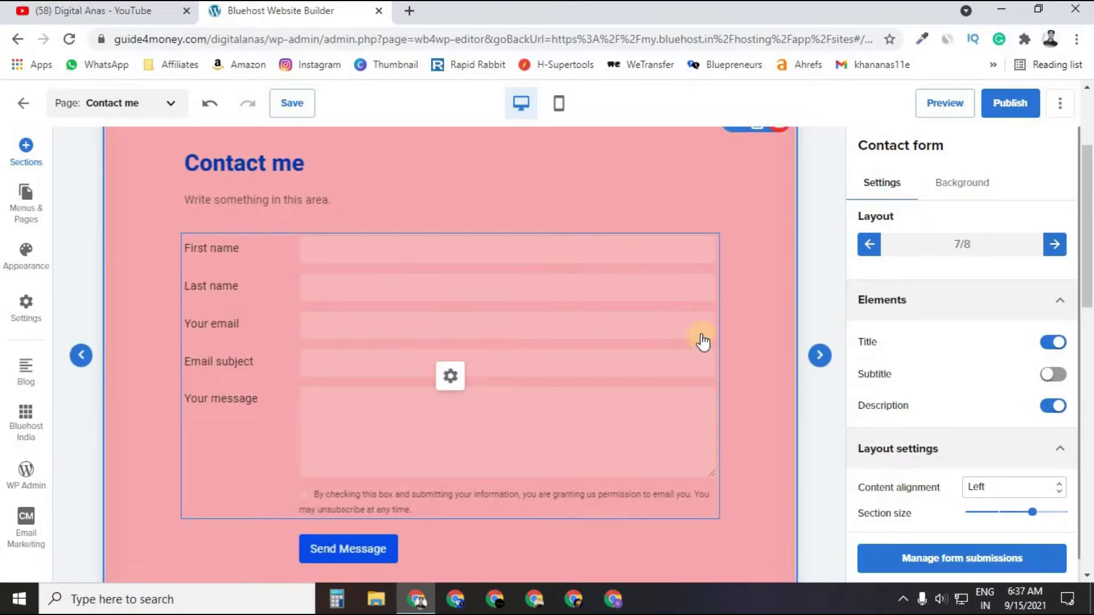
- Hide the description element in the contact form
scroll(946, 328, "down", 1)
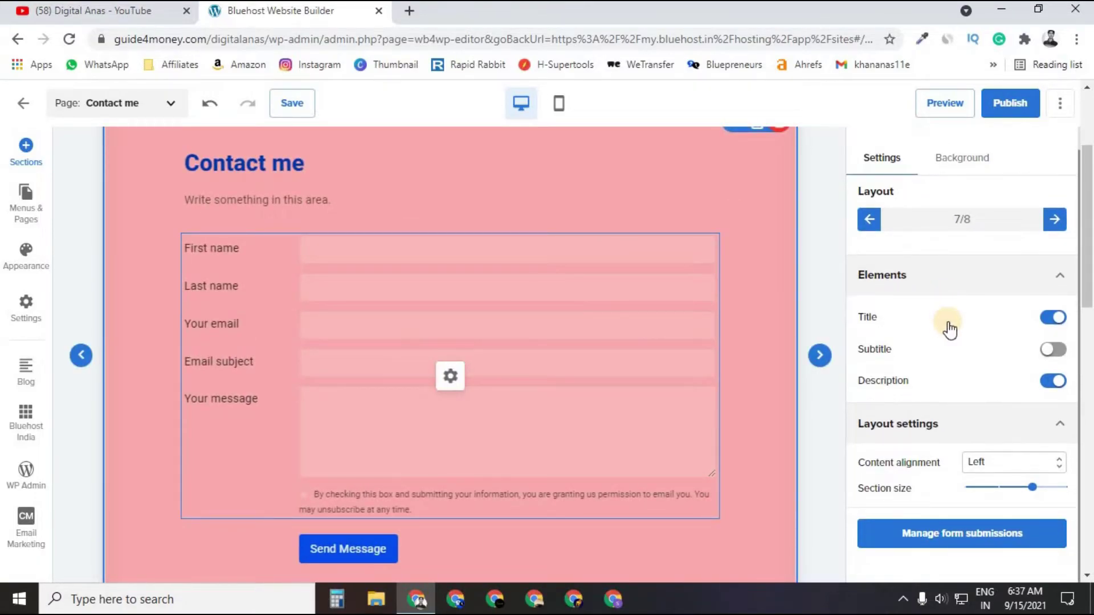
left_click(1046, 391)
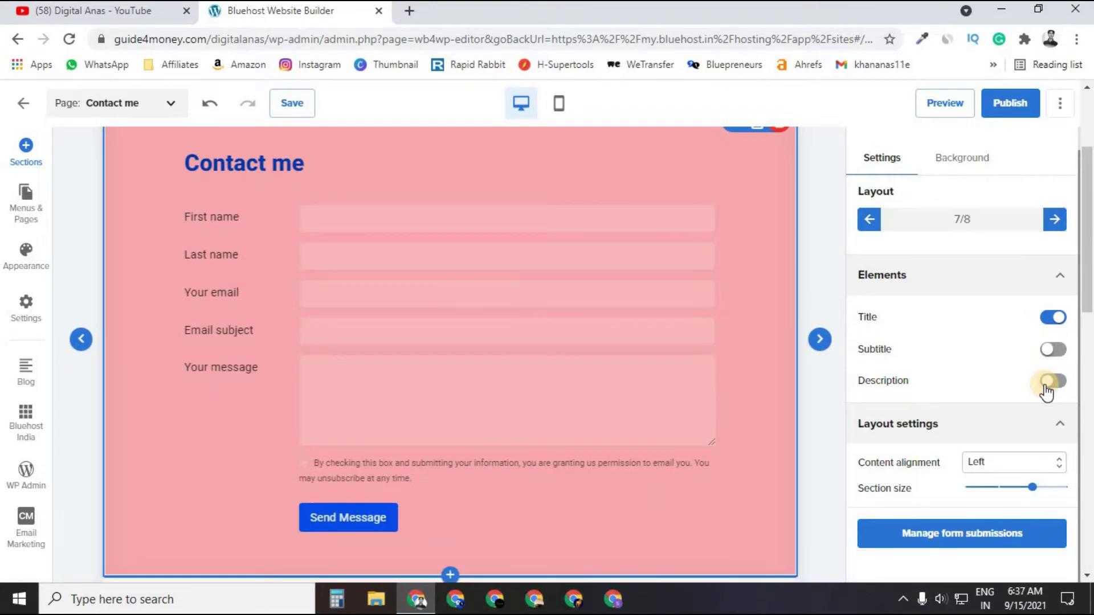
scroll(967, 202, "up", 1)
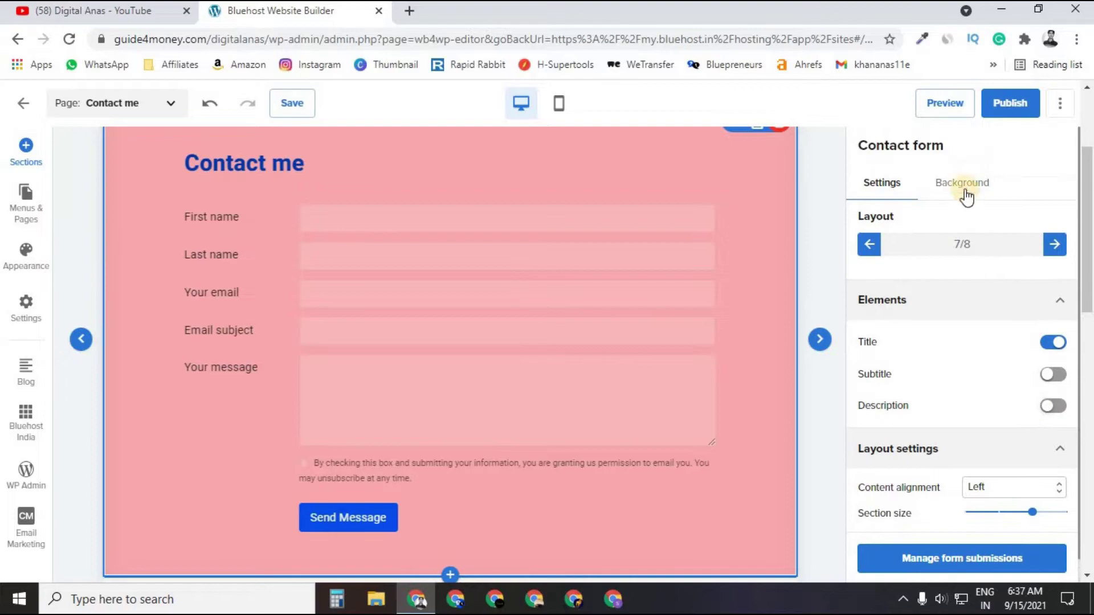
- Set the contact form's background color to white
left_click(963, 184)
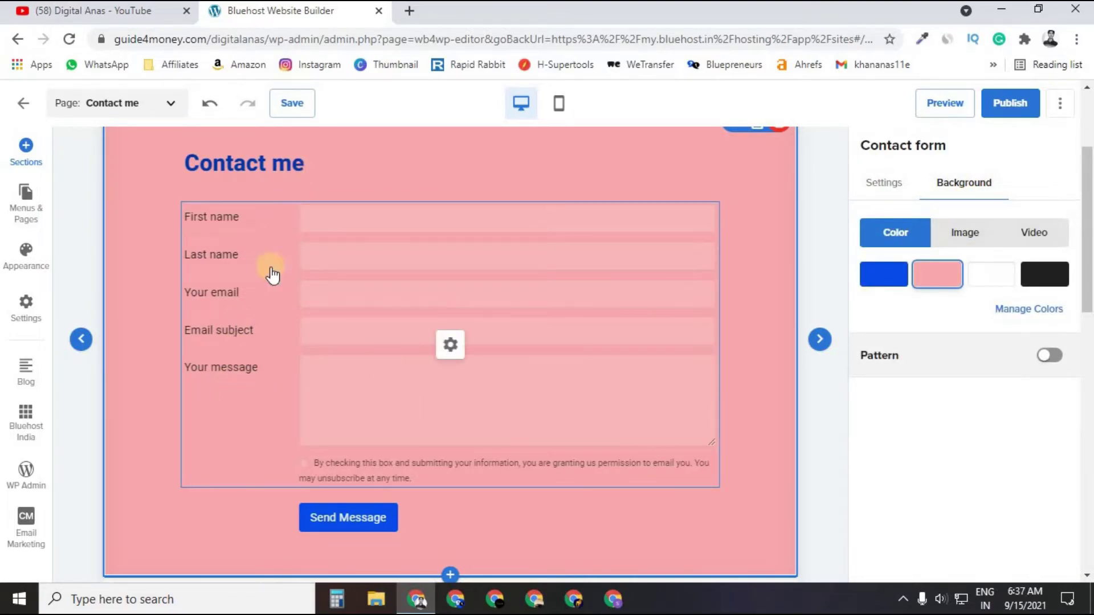
left_click(980, 286)
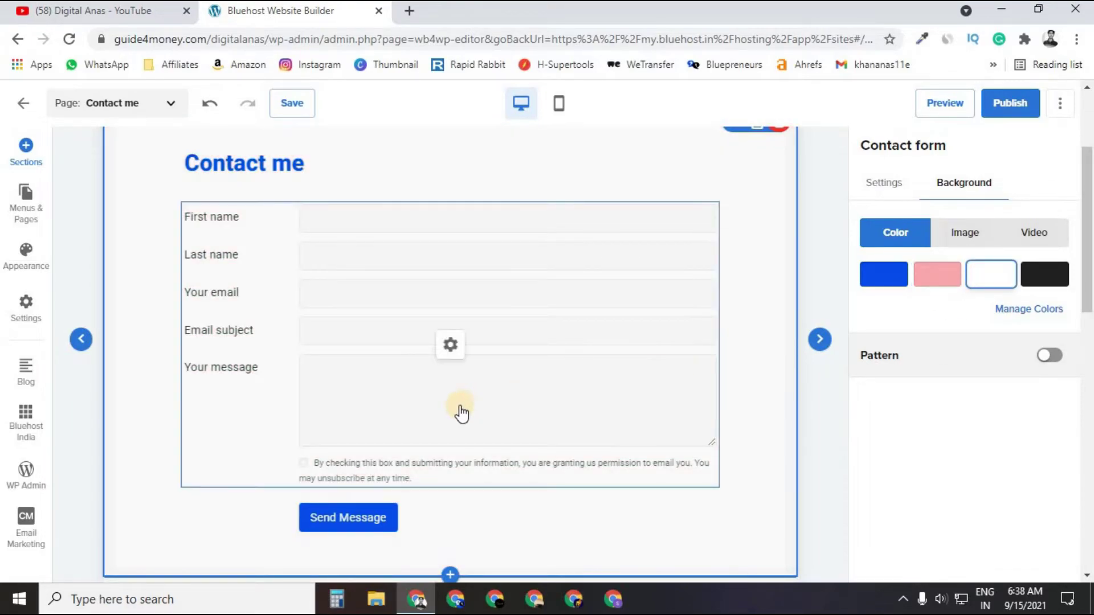
scroll(461, 411, "up", 1)
scroll(462, 411, "up", 1)
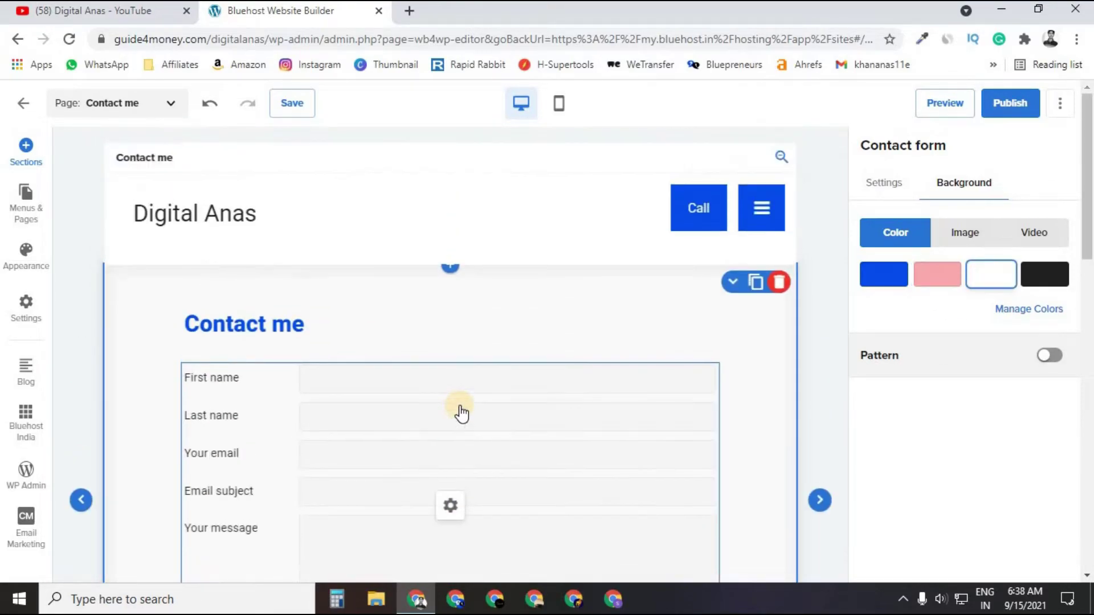
- Try the blue background color on the contact form and return it to white
left_click(878, 280)
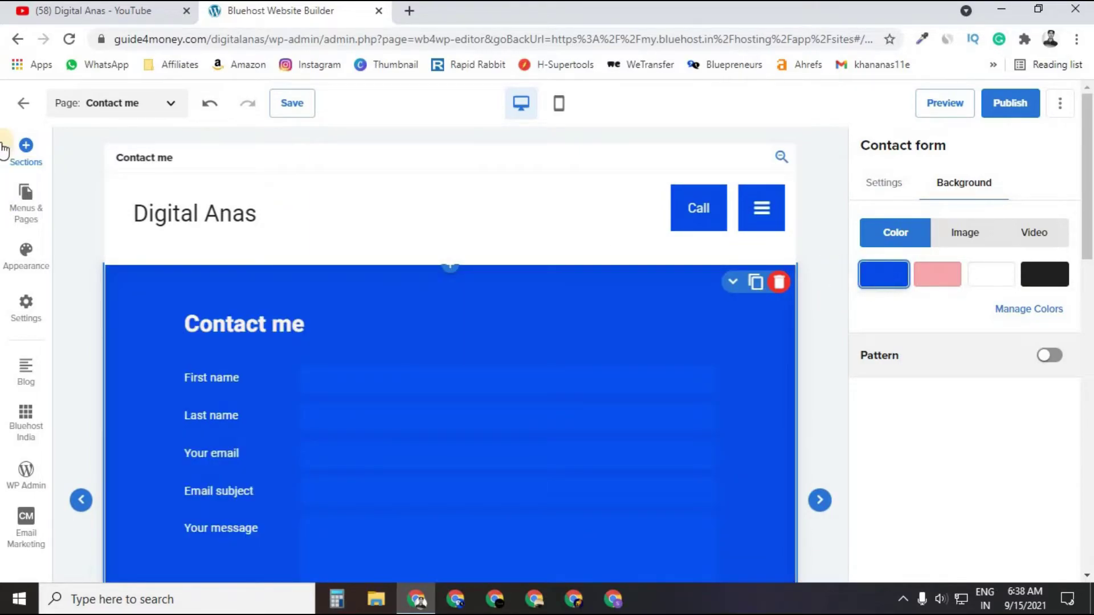
left_click(994, 277)
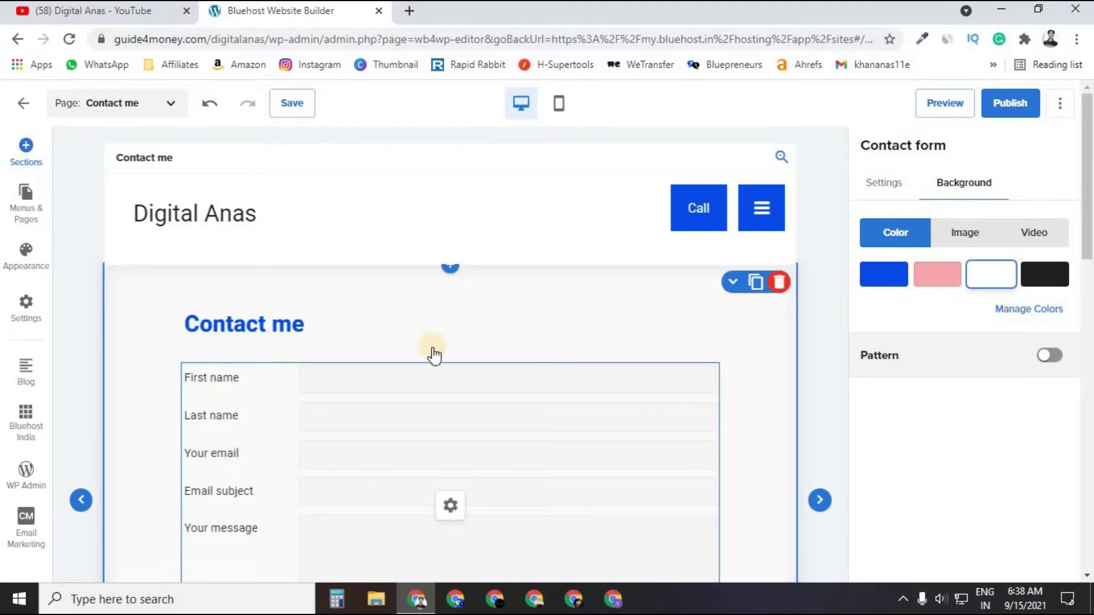
left_click(889, 277)
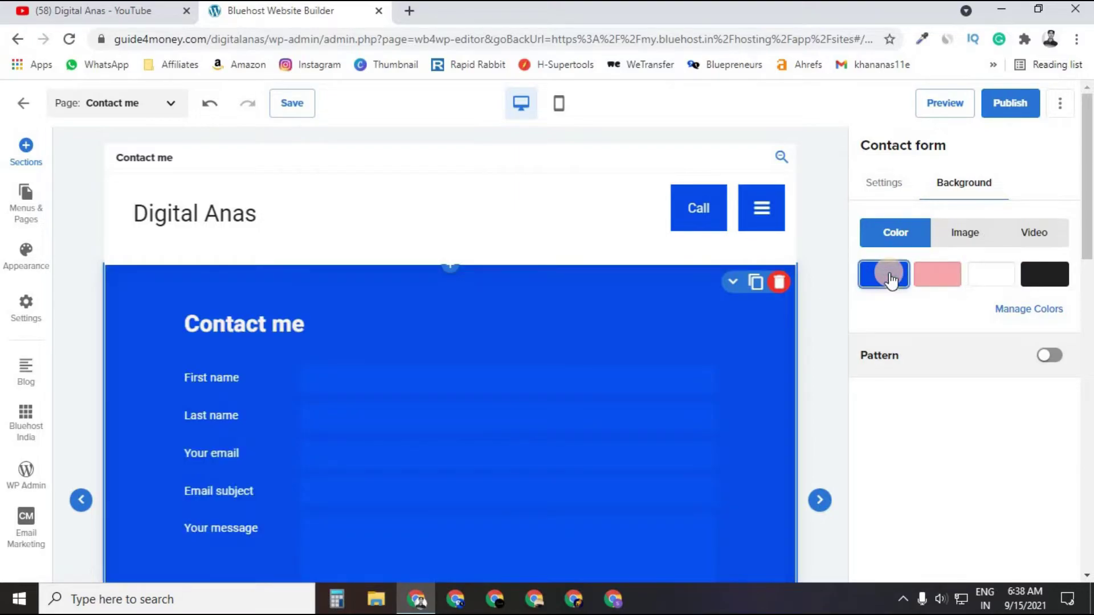
scroll(390, 354, "down", 3)
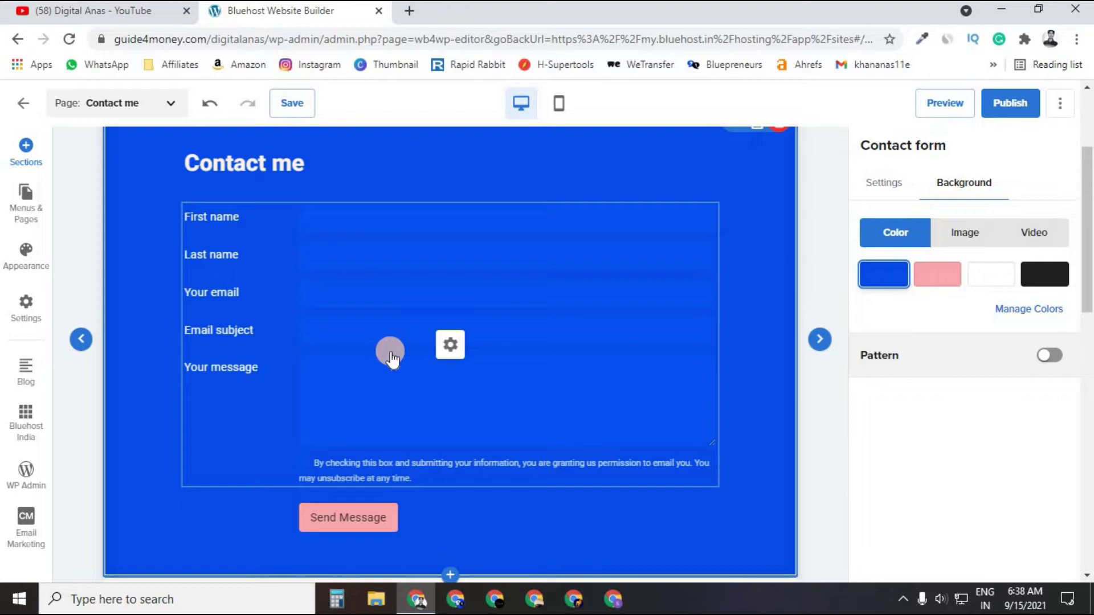
scroll(391, 356, "up", 3)
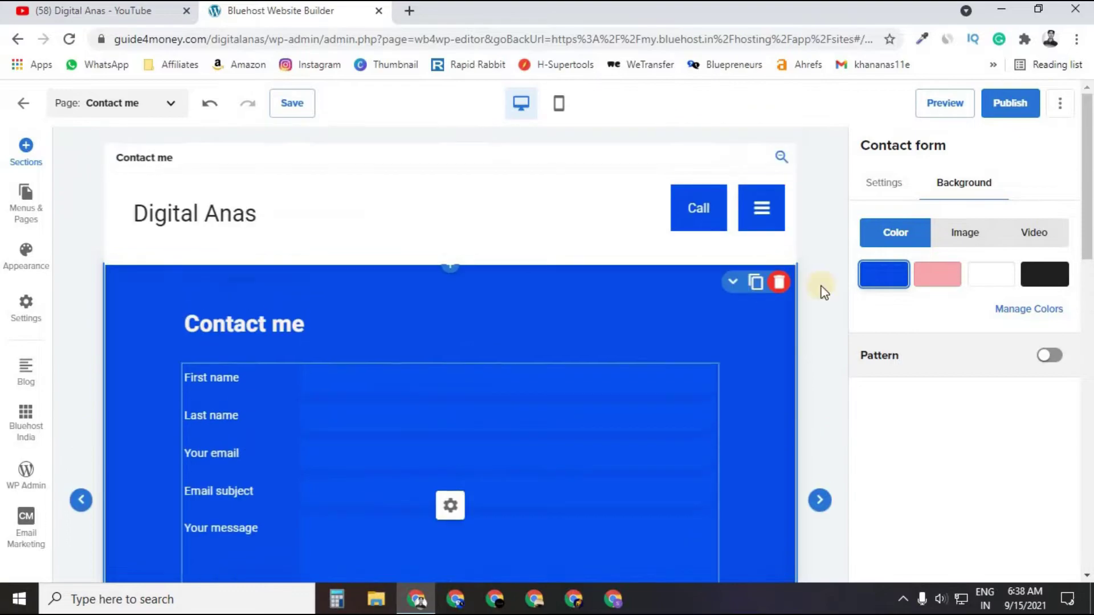
left_click(983, 274)
scroll(564, 340, "down", 5)
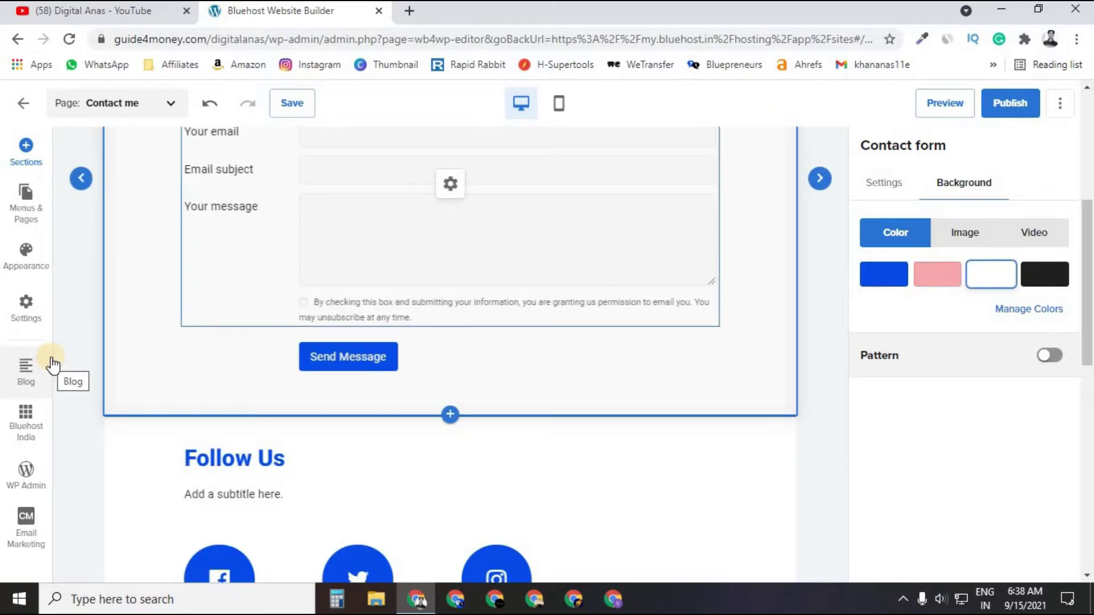
- Try several background patterns on the contact form and turn the pattern off again
left_click(1046, 358)
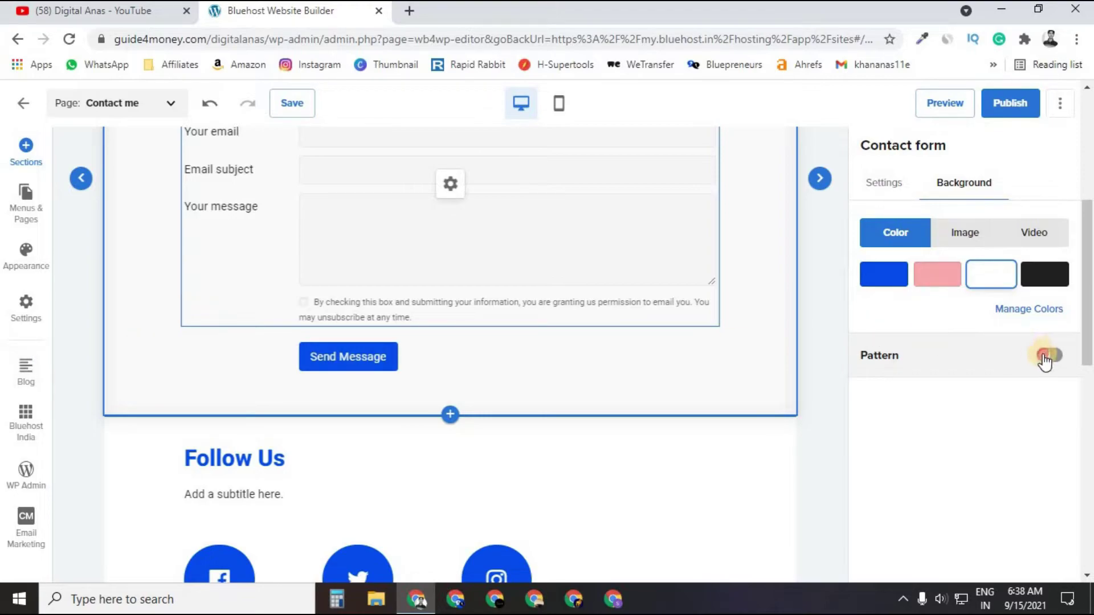
left_click(994, 467)
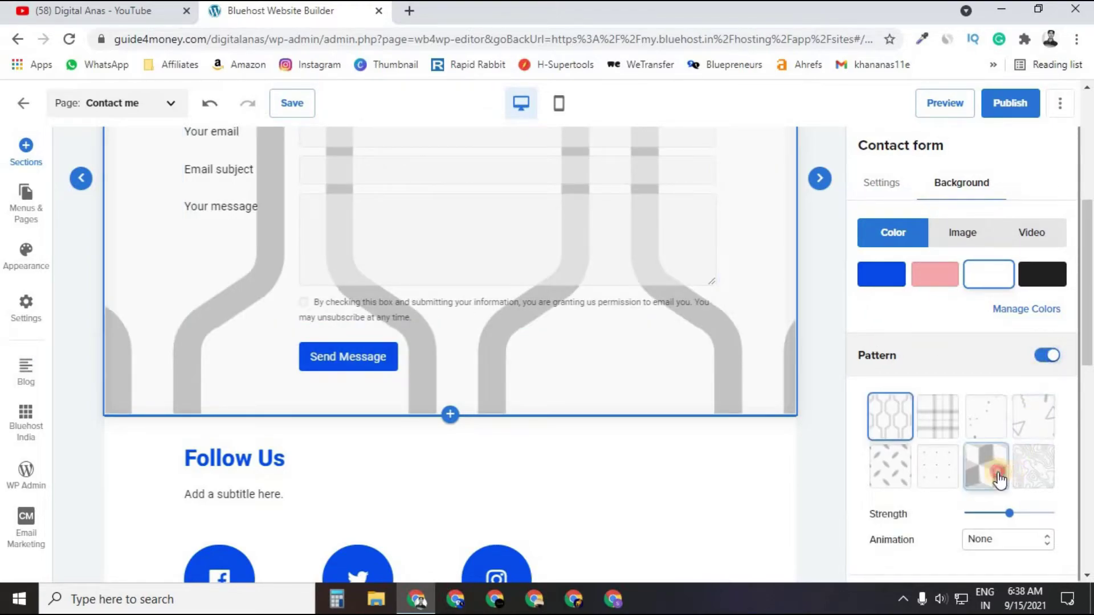
left_click(1036, 419)
left_click(1048, 356)
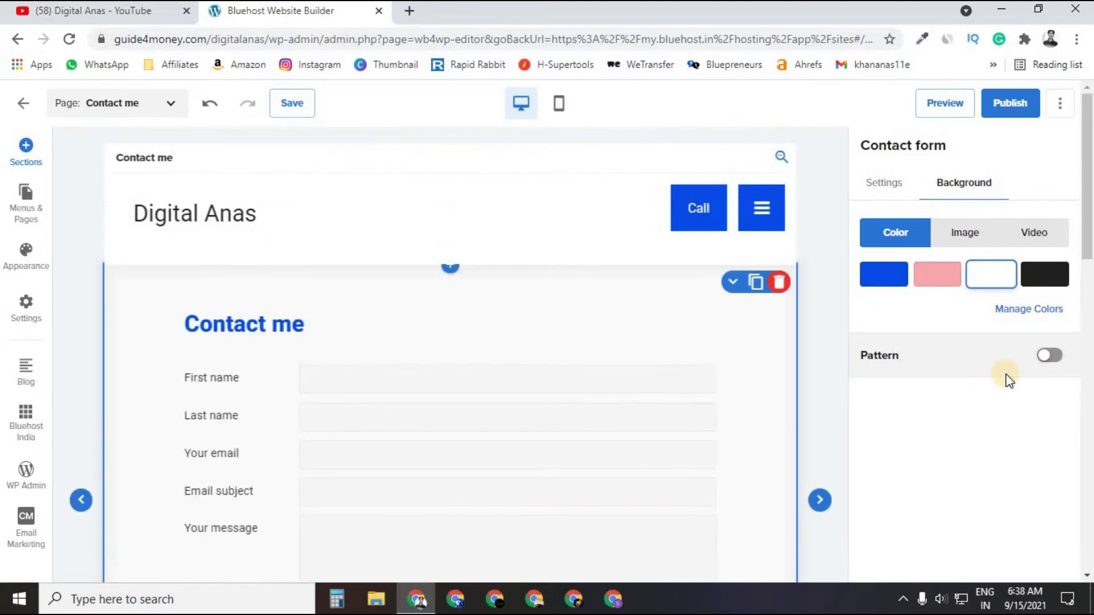
- Switch the editor to the Home page and close the page list
left_click(23, 206)
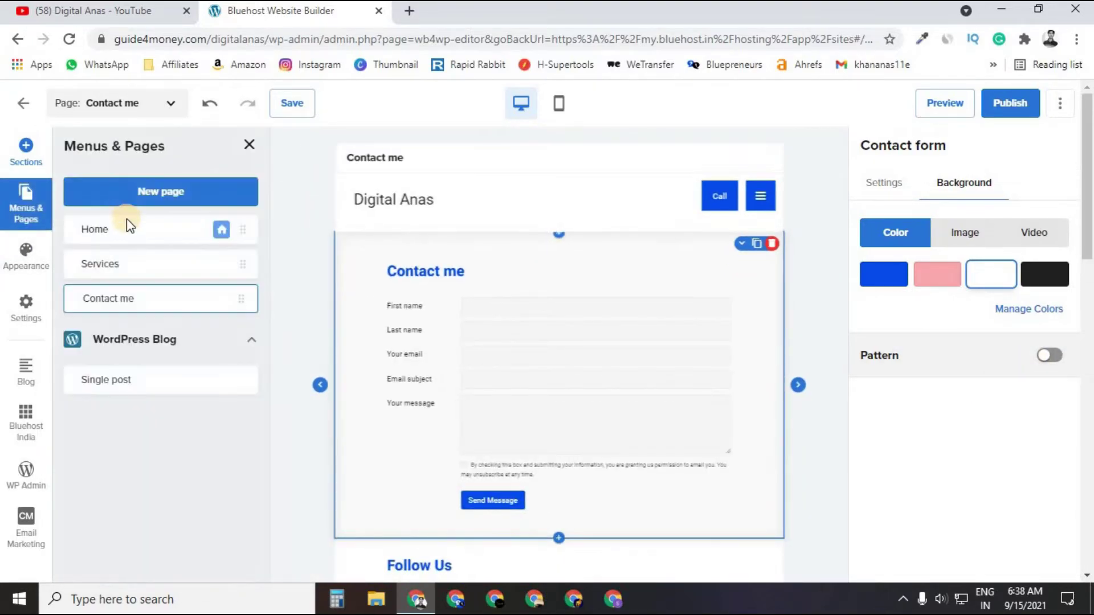
left_click(123, 235)
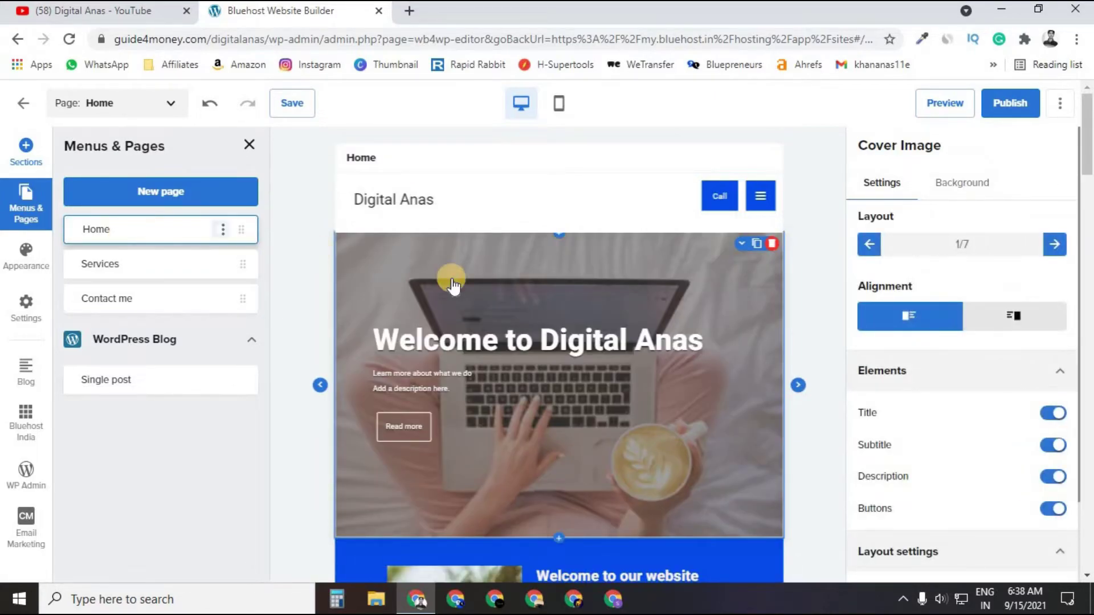
left_click(250, 147)
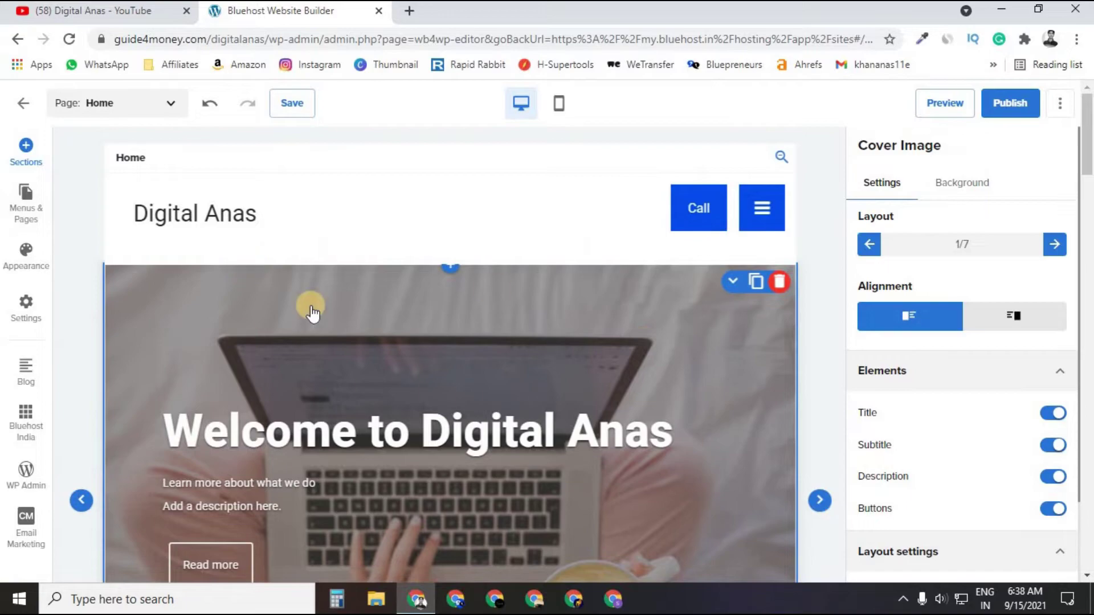
- Change the Home page's cover image section to layout 4 of 7
left_click(1054, 244)
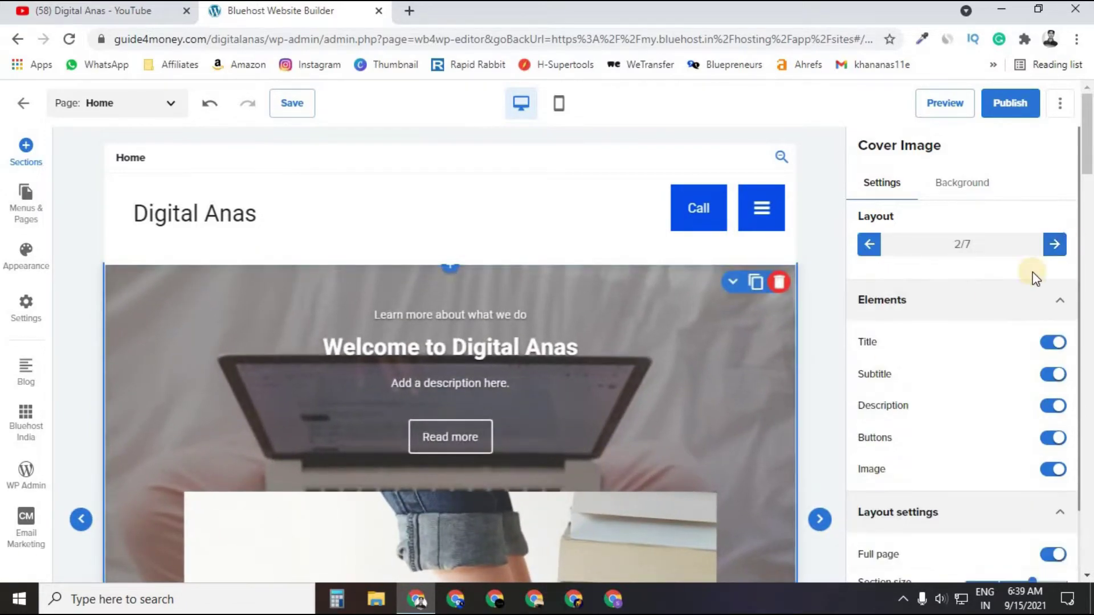
left_click(1053, 247)
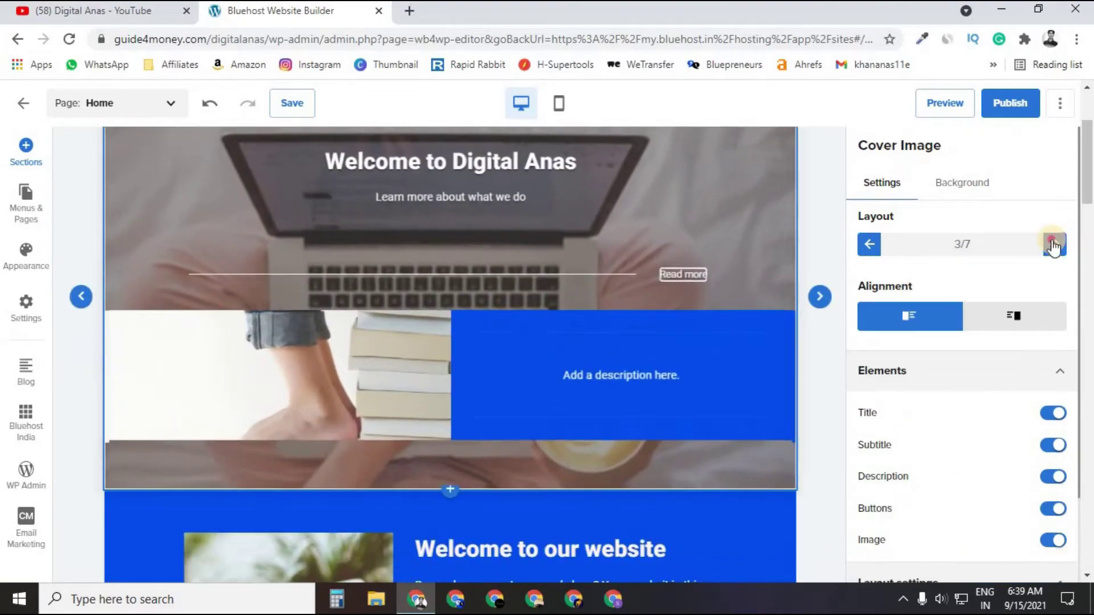
left_click(1053, 246)
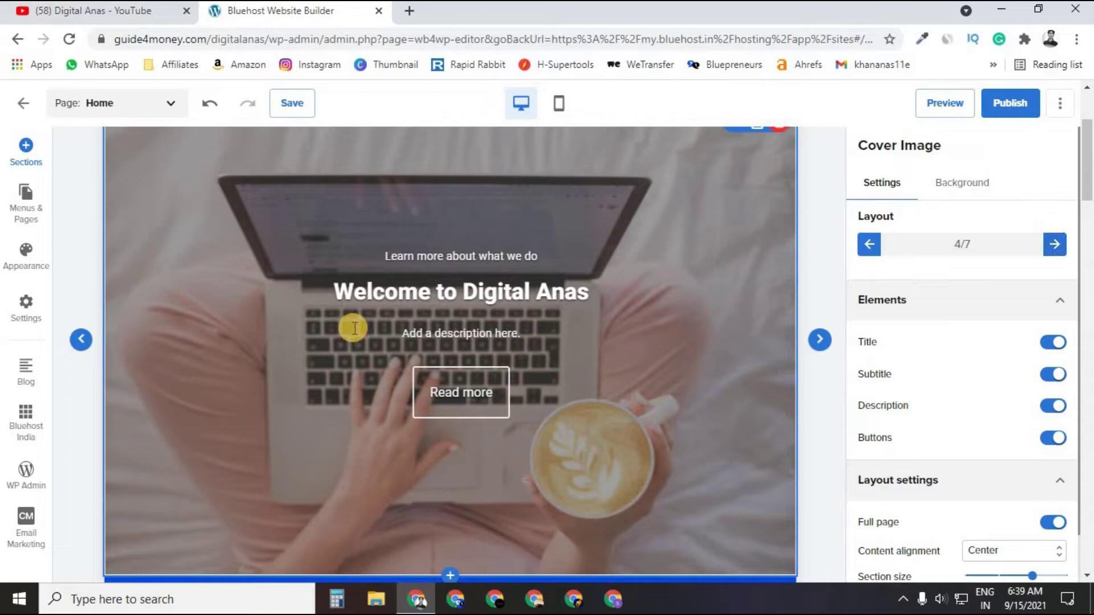
- Delete the subtitle "Learn more about what we do" from the cover image section
left_click(477, 256)
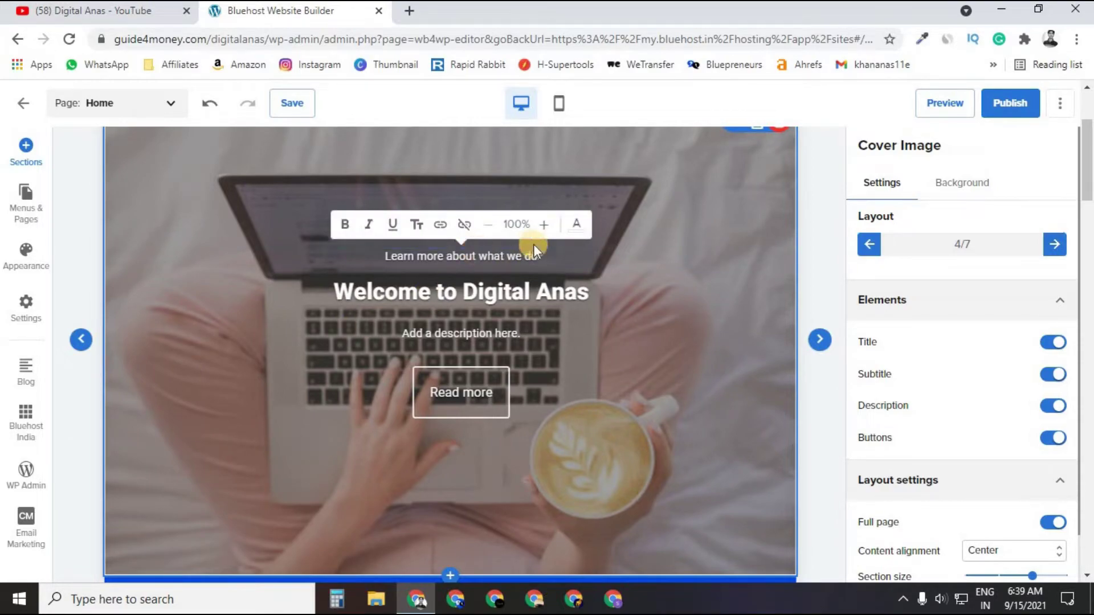
left_click(517, 257)
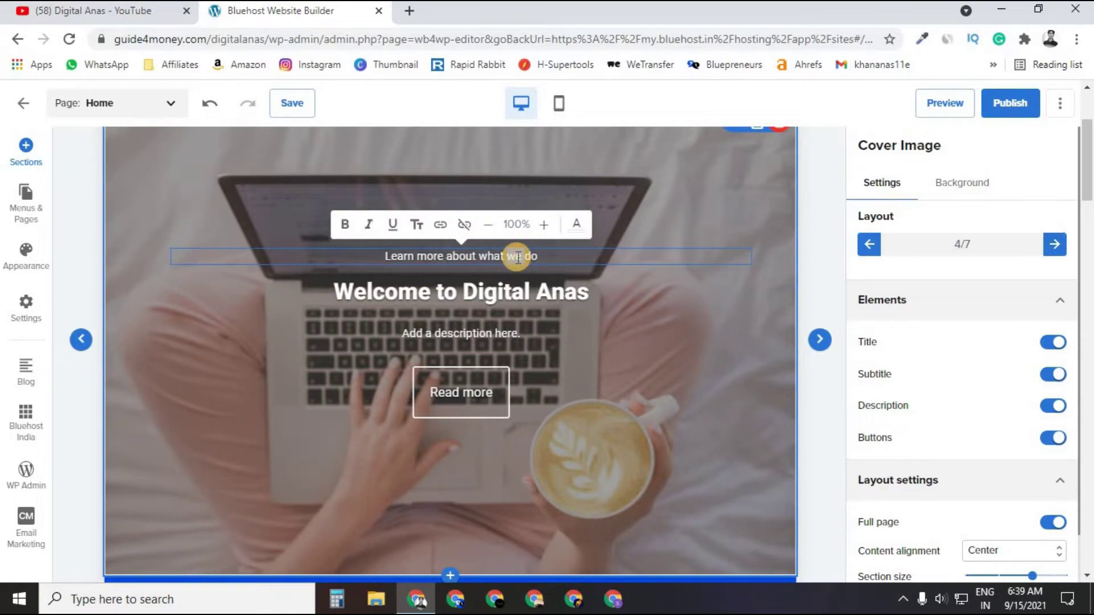
key("BackSpace")
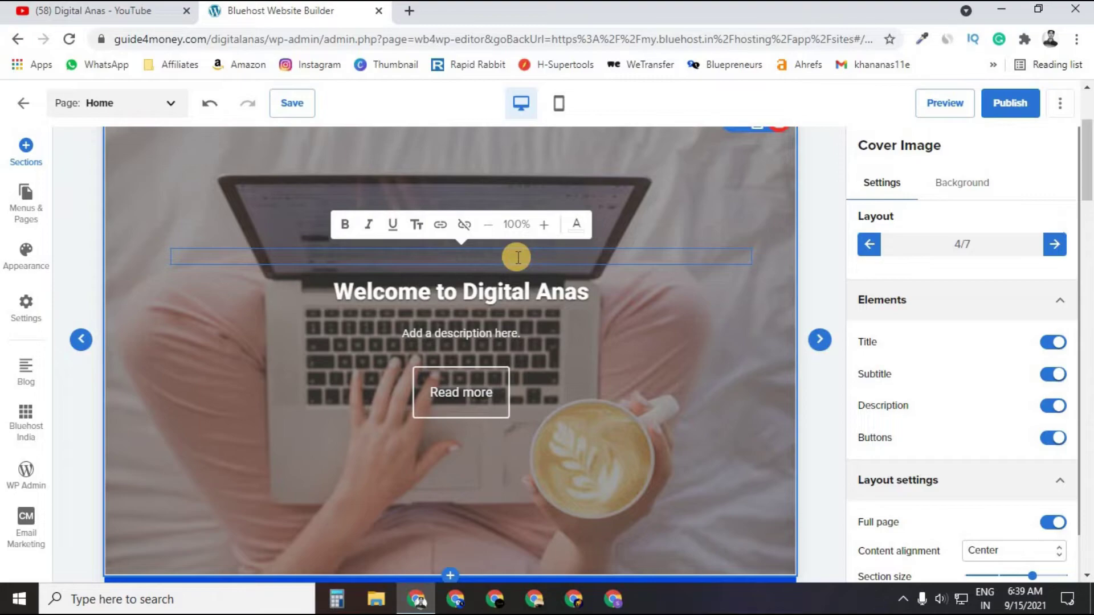
left_click(620, 376)
scroll(621, 378, "down", 2)
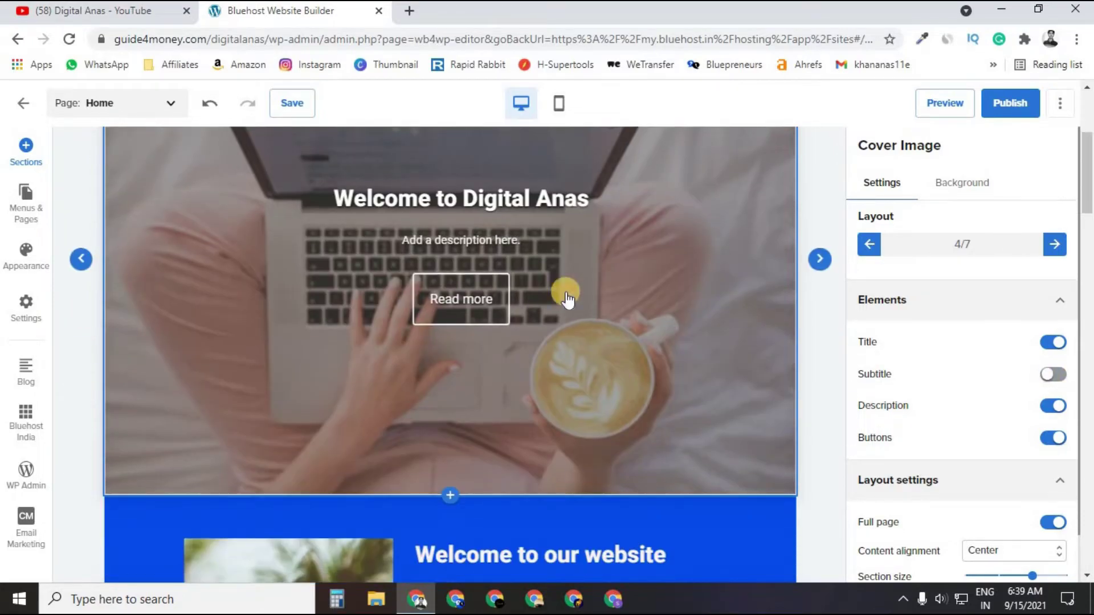
- Try the medium and large sizes on the cover's Read more button and set it to small
left_click(489, 301)
left_click(505, 317)
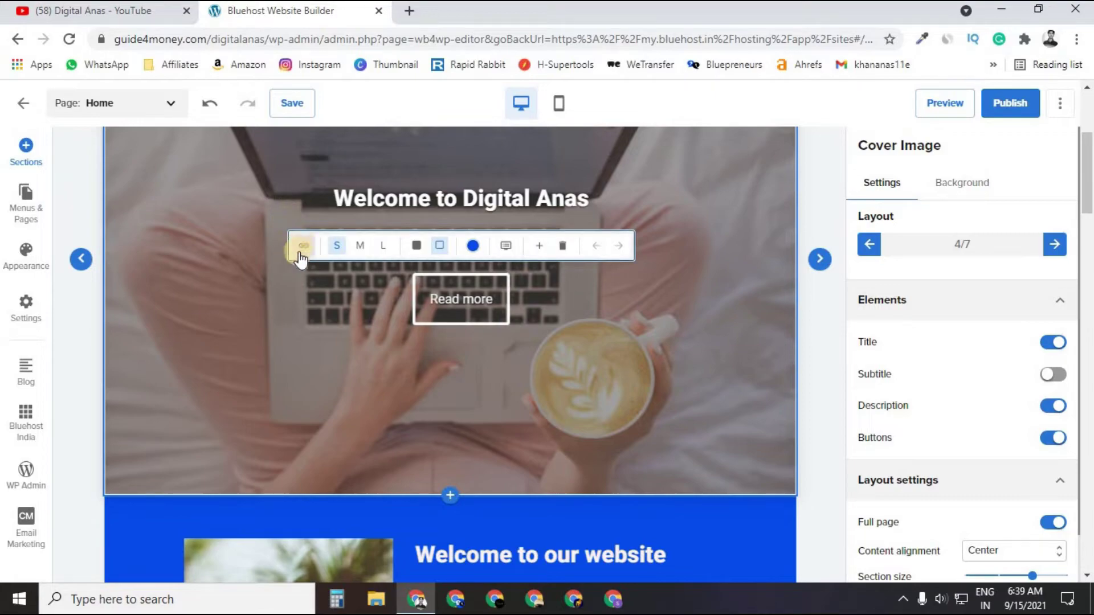
left_click(360, 247)
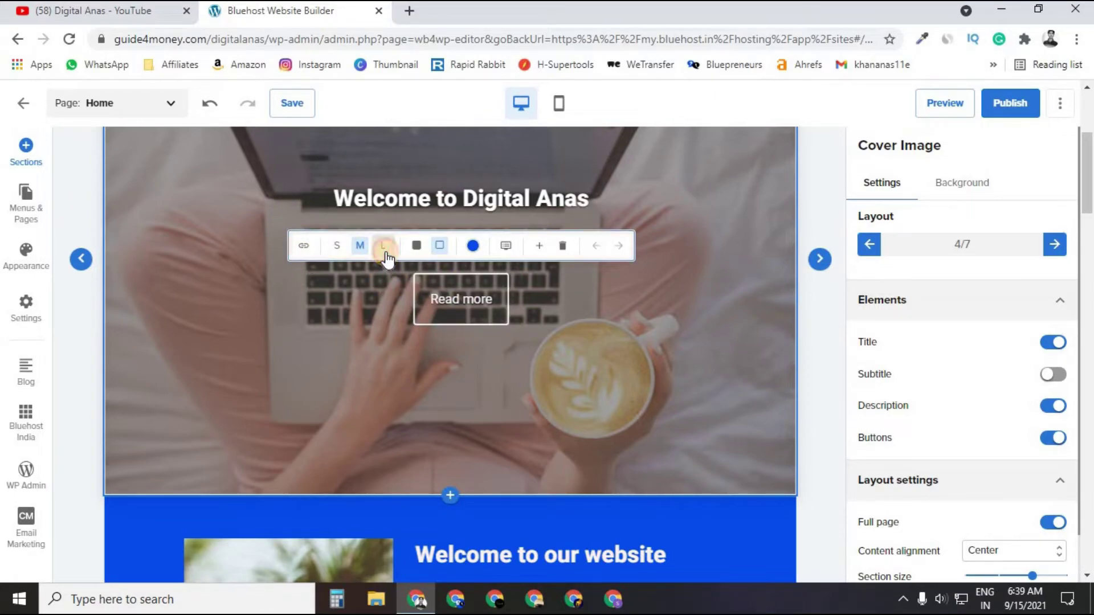
left_click(380, 247)
left_click(339, 245)
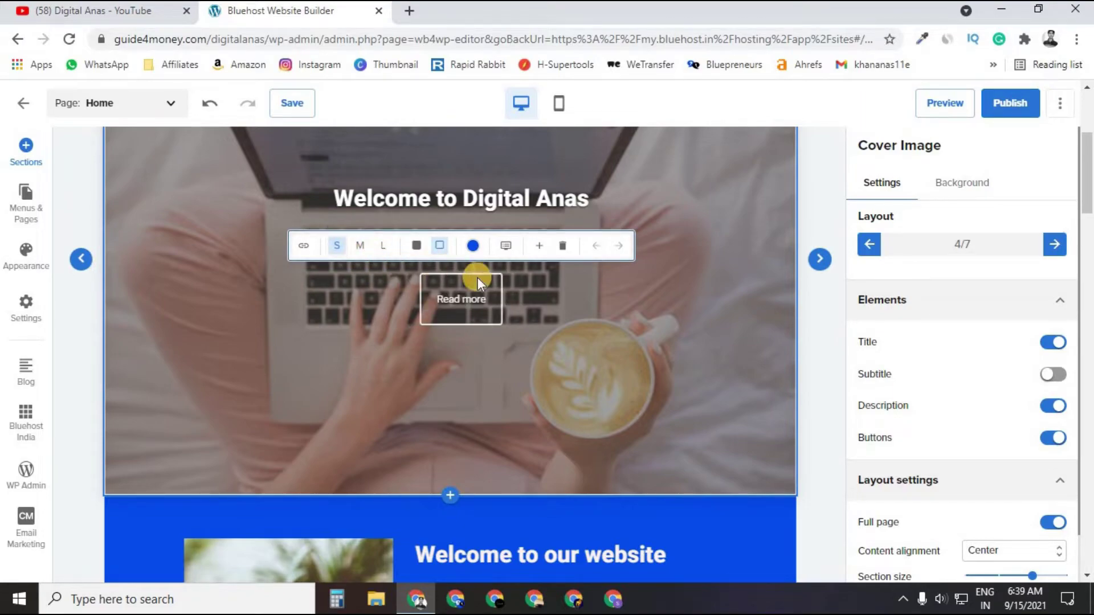
- Browse the layouts of the Media/text section "Welcome to our website" and set it to layout 2 of 8
scroll(482, 294, "down", 6)
left_click(480, 299)
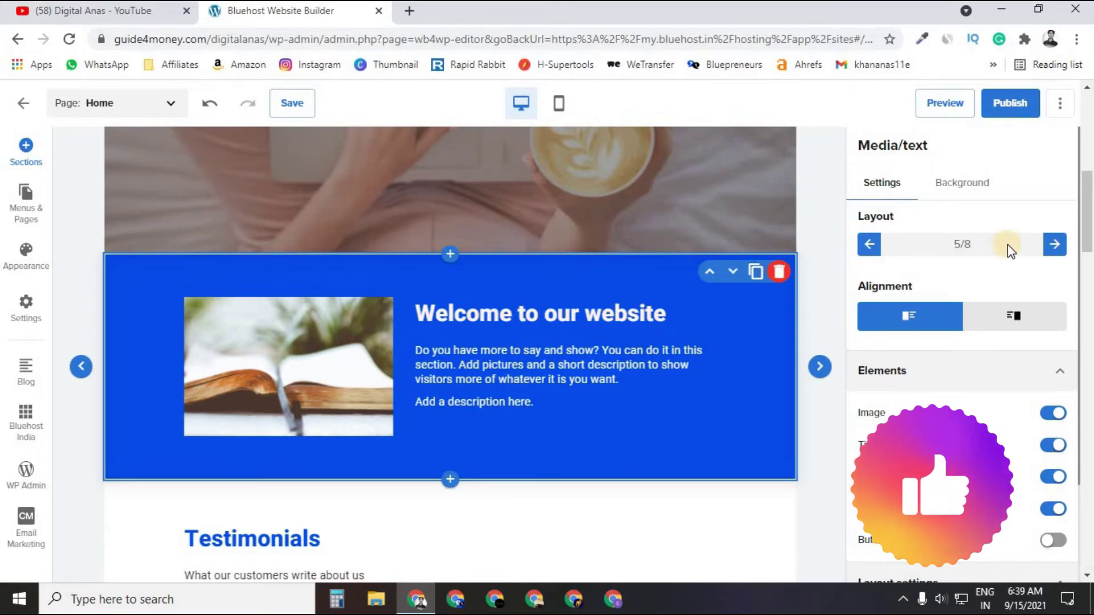
left_click(1054, 244)
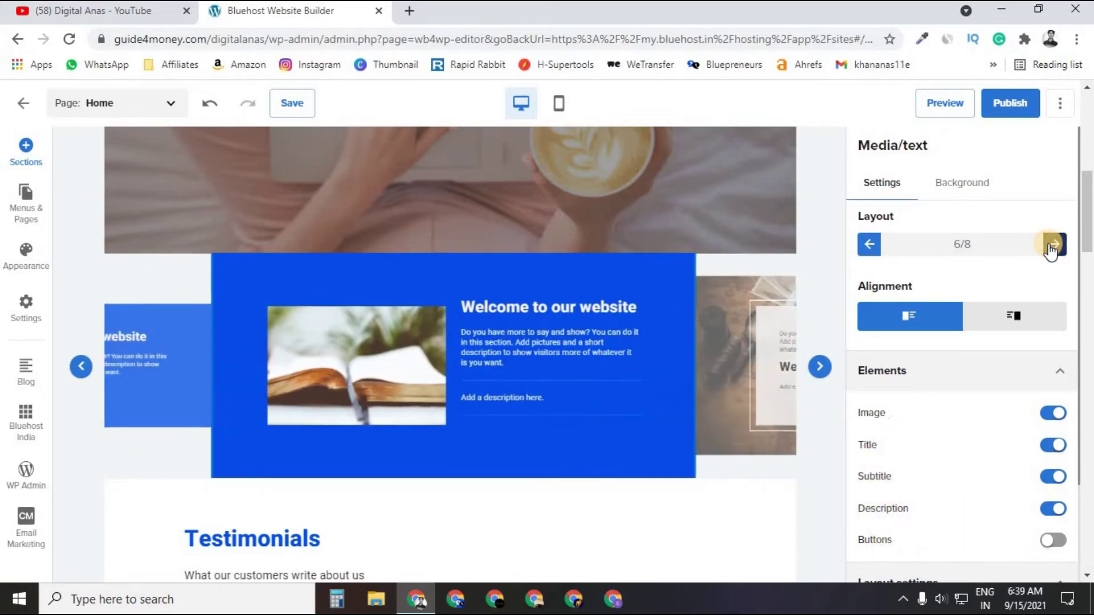
left_click(1054, 244)
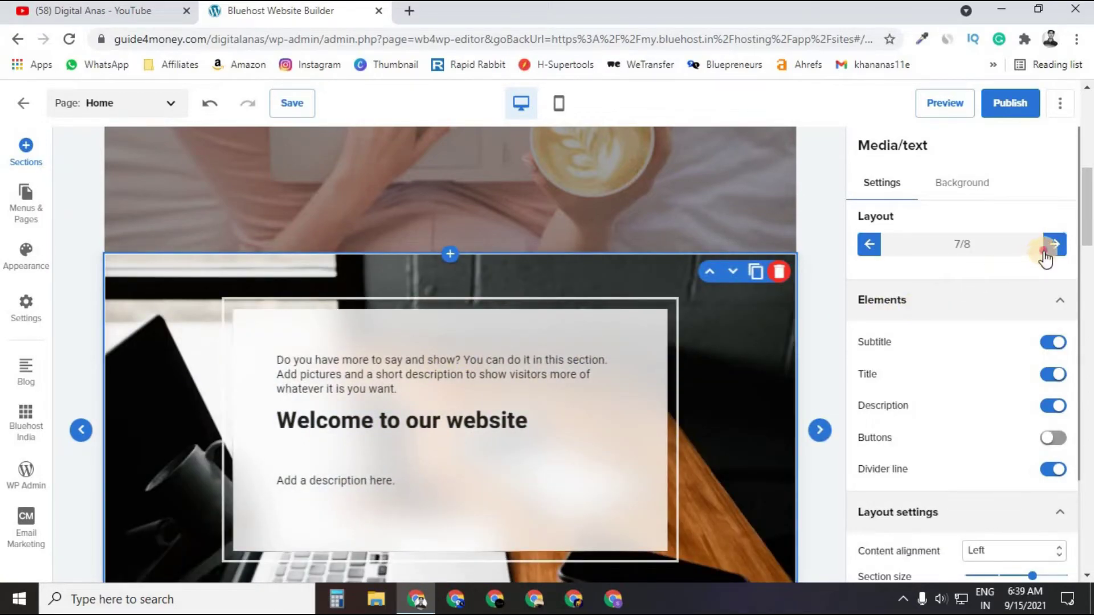
left_click(1046, 250)
left_click(1053, 251)
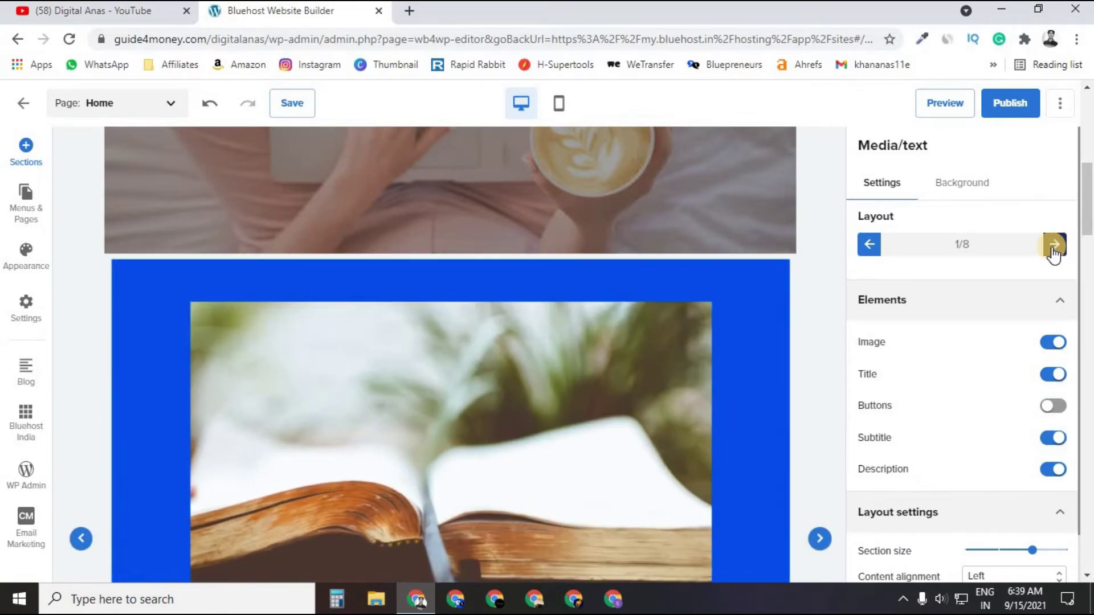
left_click(1054, 251)
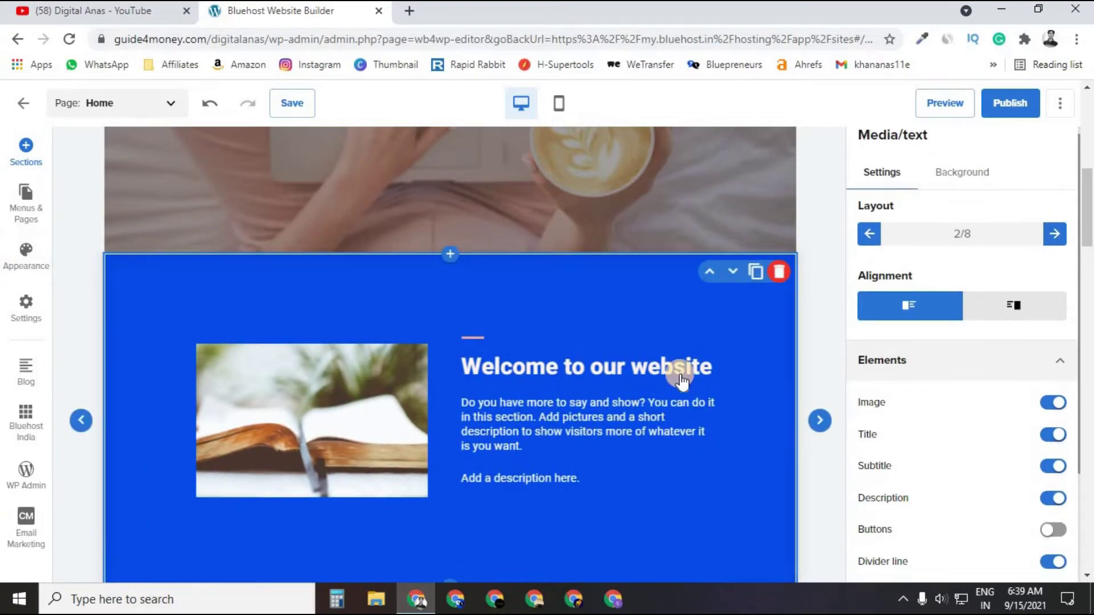
- Look over the Home page's Testimonials, Gallery and Countdown sections, the catalogue of addable sections and the site's page list
scroll(674, 371, "down", 6)
left_click(412, 202)
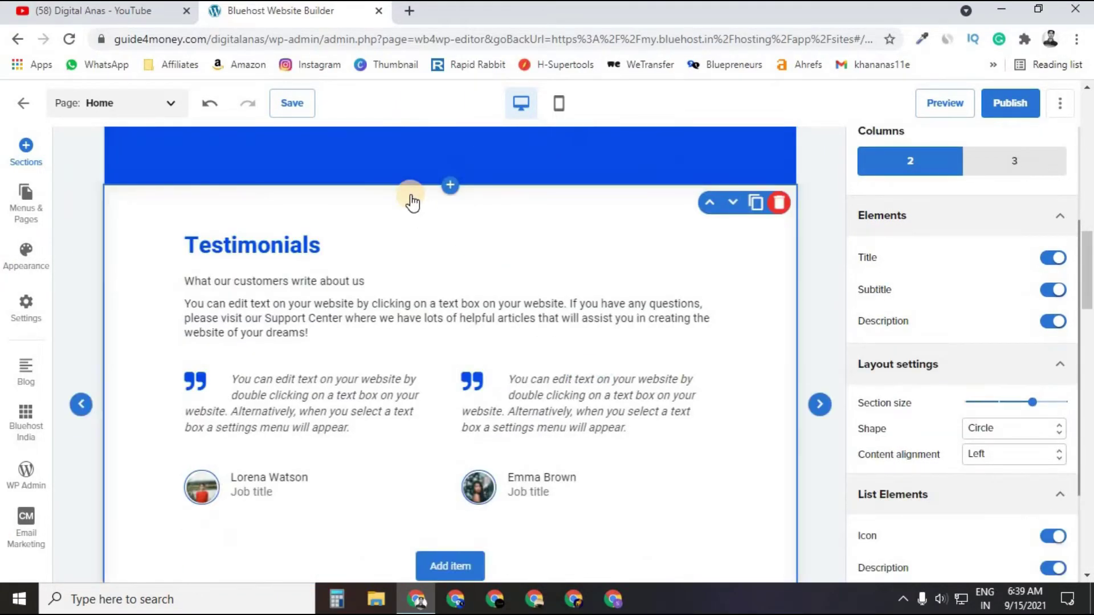
scroll(412, 202, "down", 8)
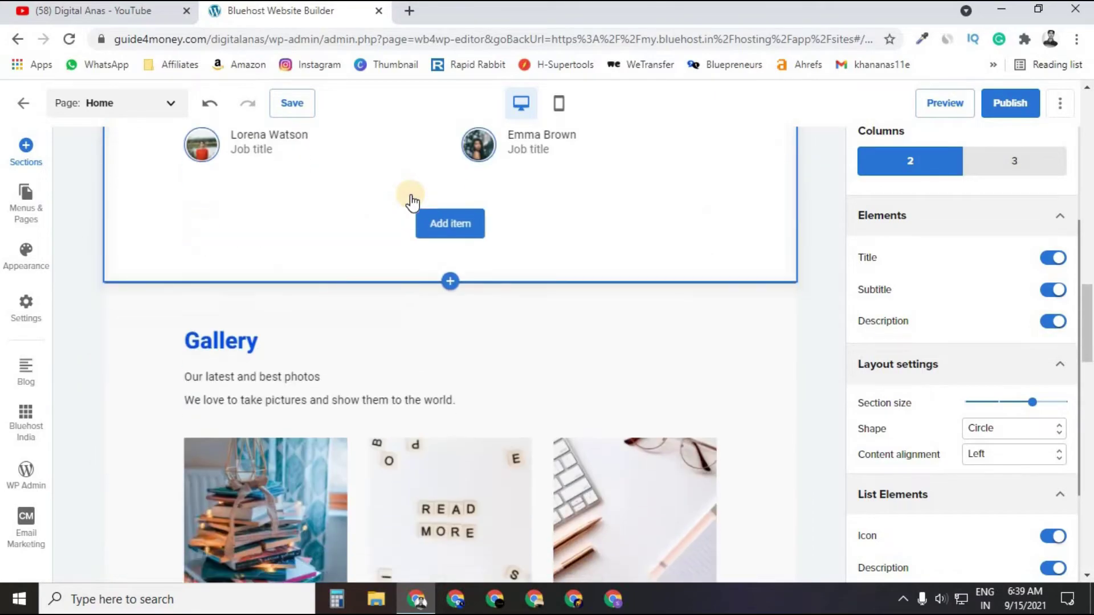
left_click(412, 203)
left_click(412, 202)
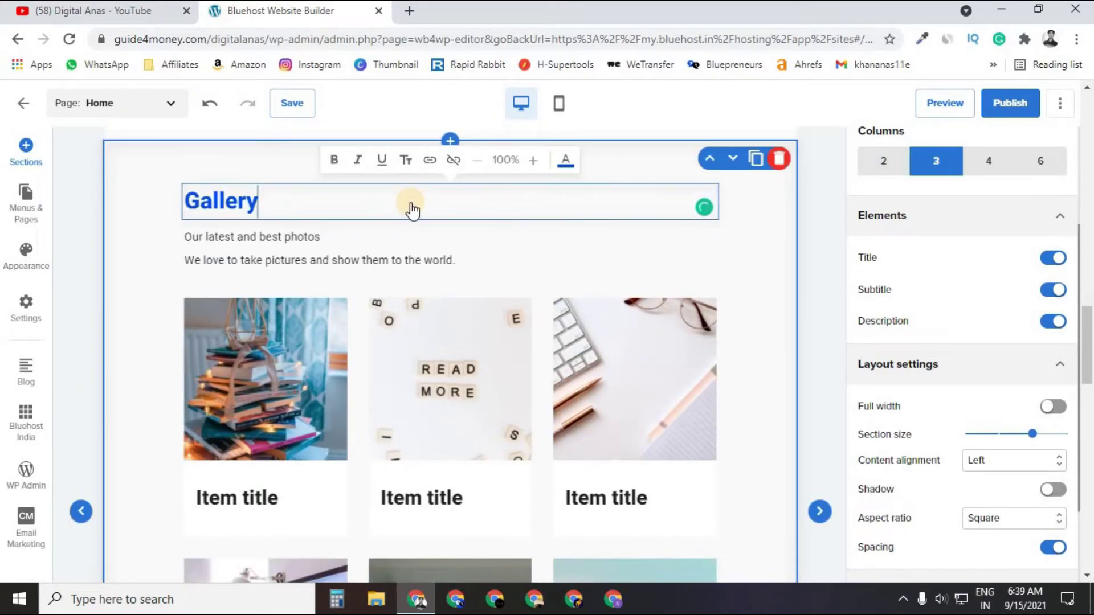
scroll(411, 211, "down", 10)
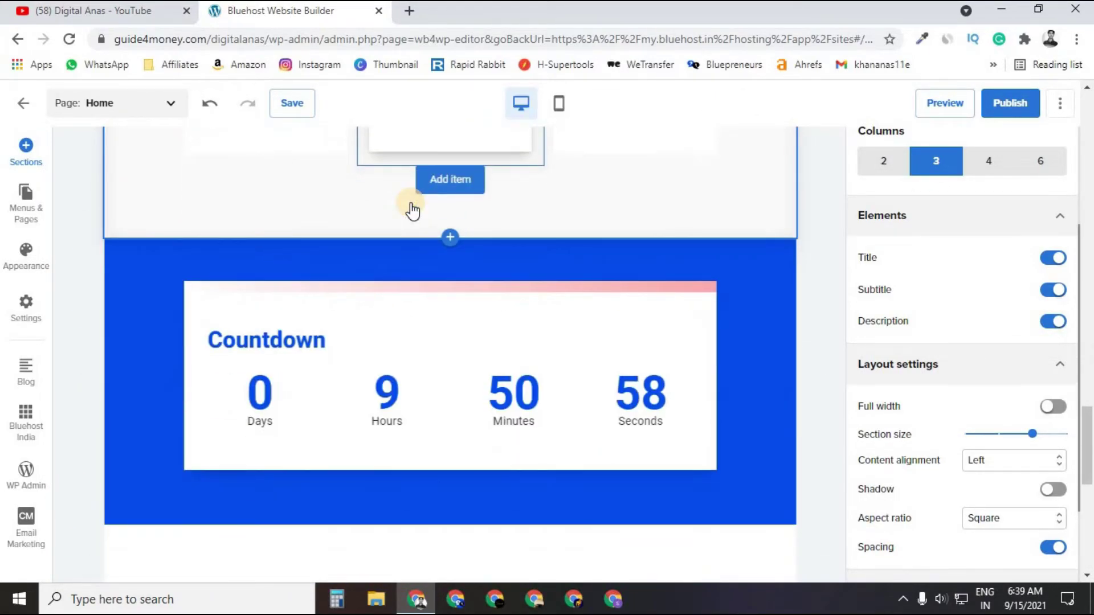
left_click(25, 149)
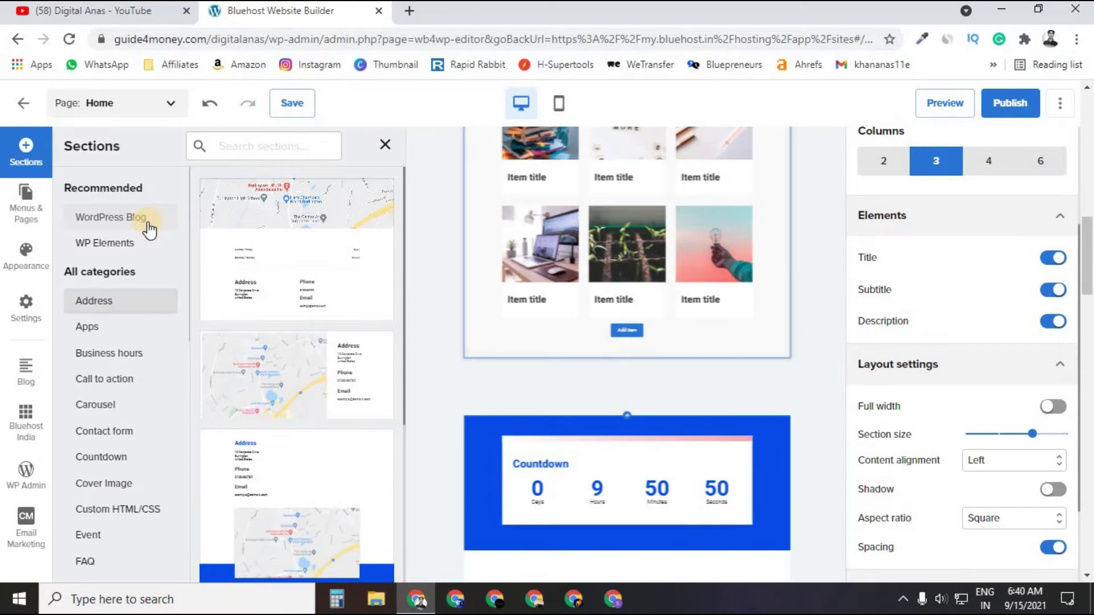
left_click(384, 146)
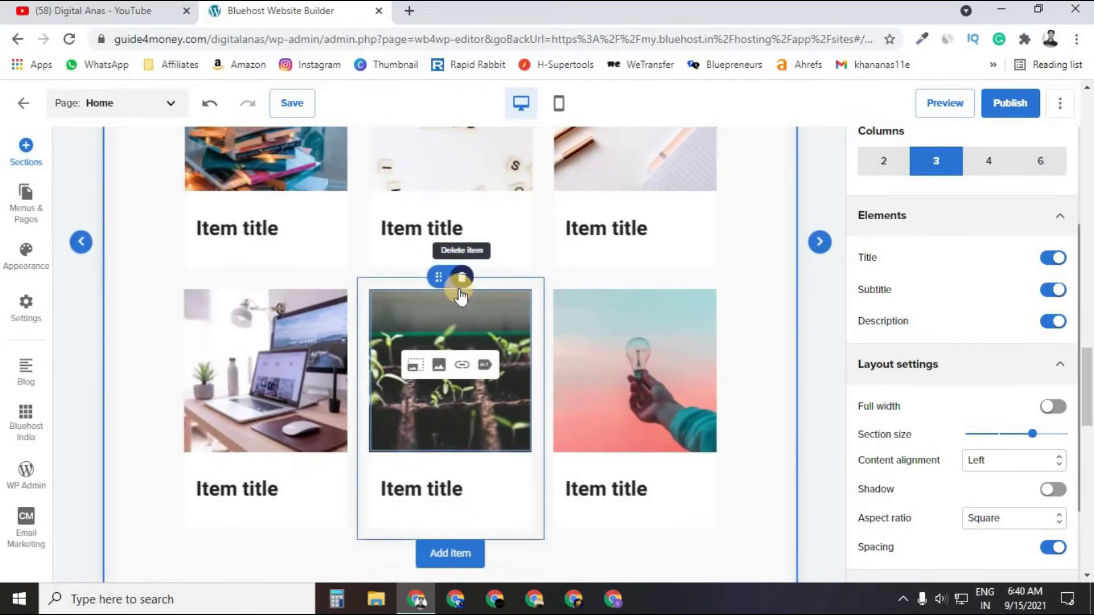
scroll(459, 295, "down", 12)
scroll(457, 293, "up", 7)
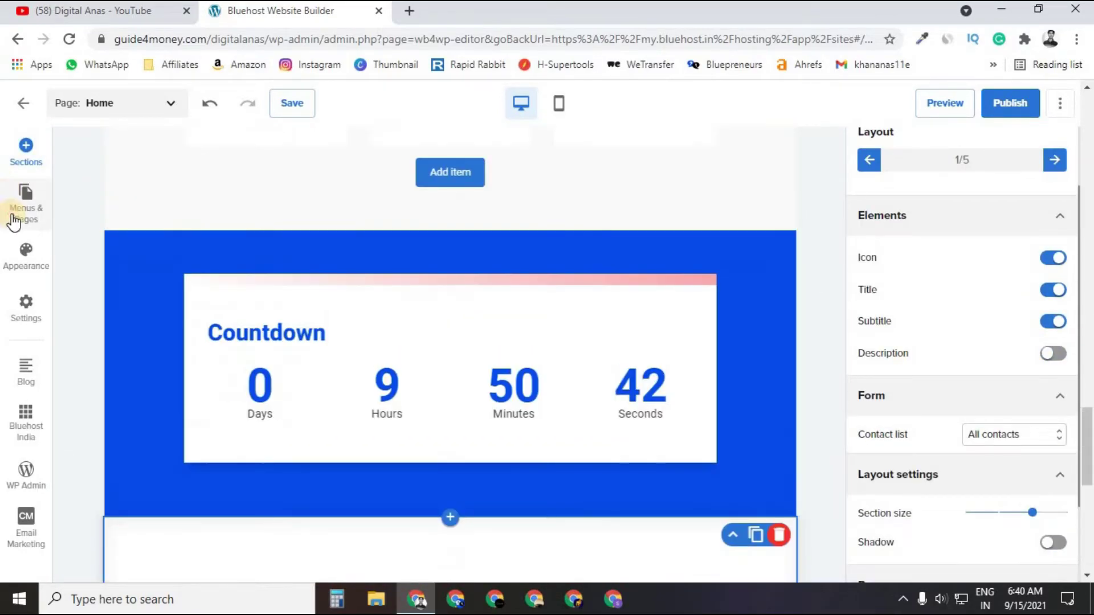
left_click(14, 222)
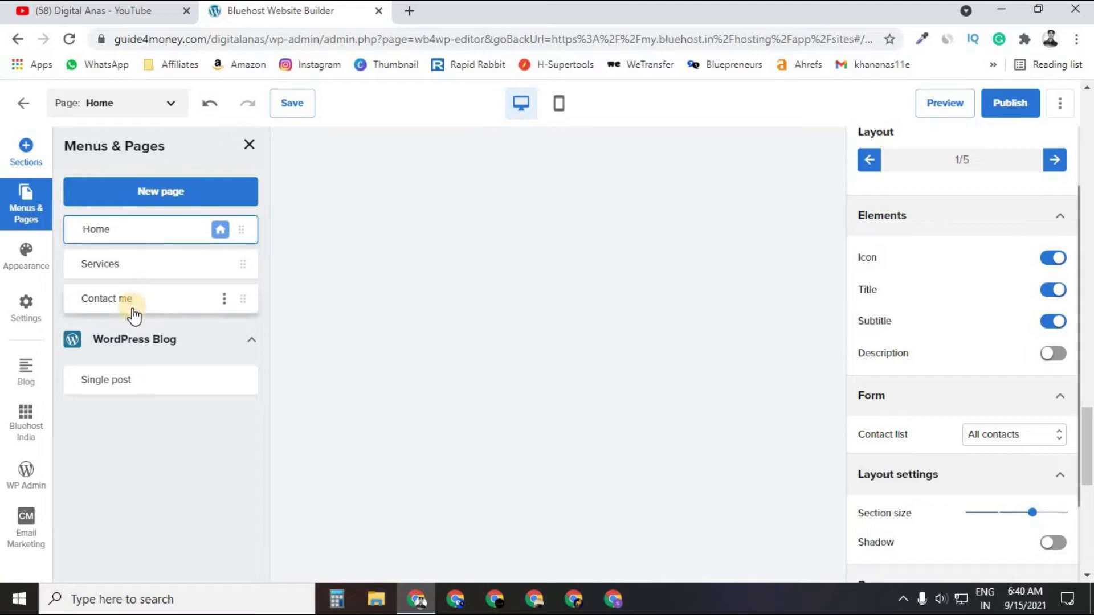
left_click(249, 146)
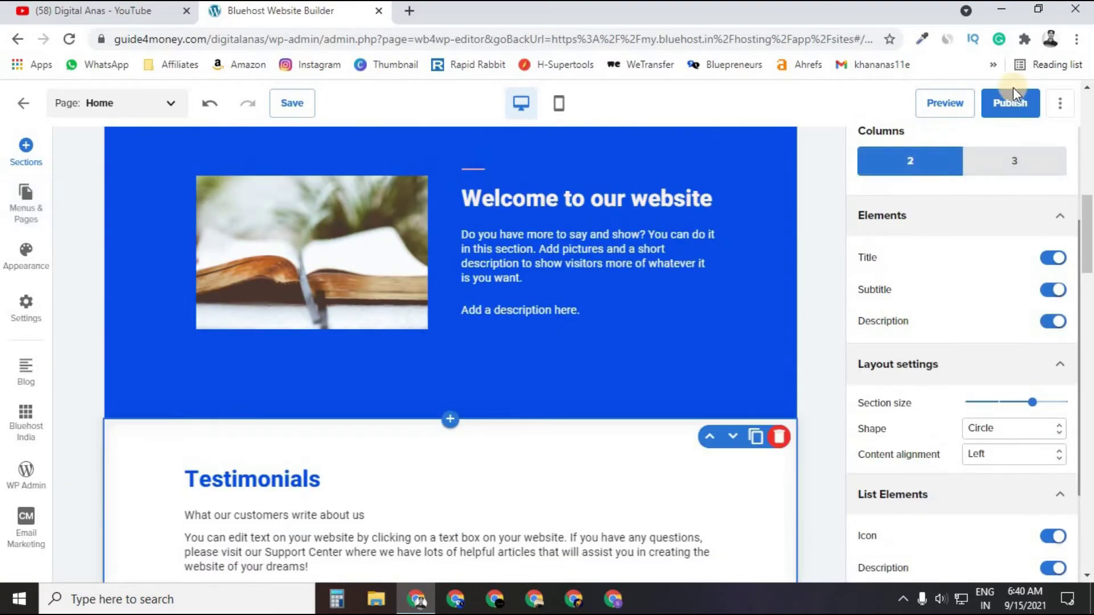
- Publish the site and open its live address guide4money.com/digitalanas/ in a new browser tab
left_click(1012, 106)
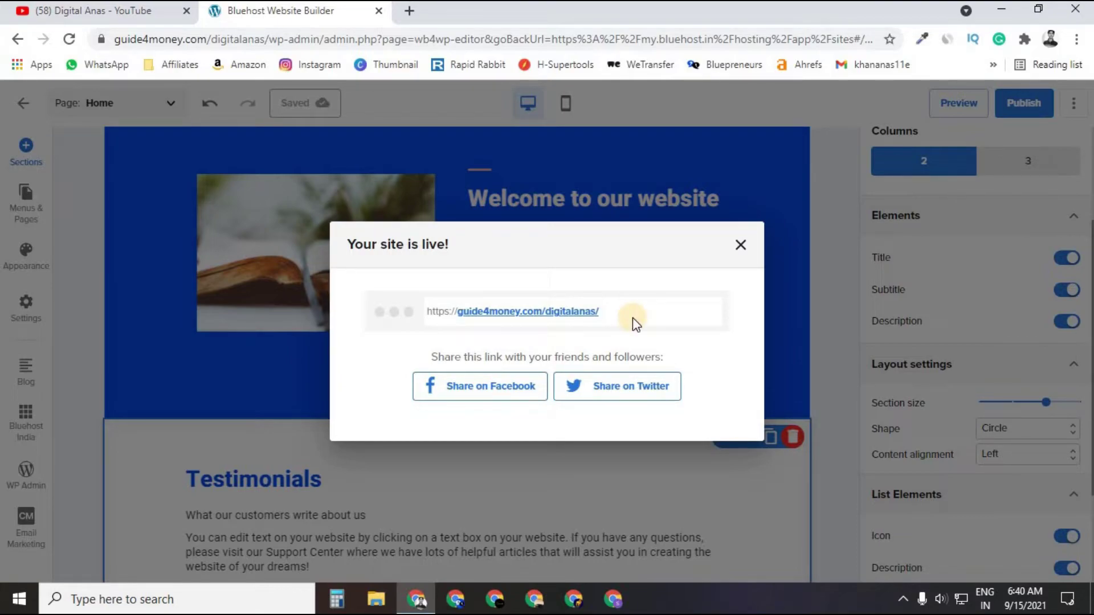
left_click_drag(634, 313, 423, 330)
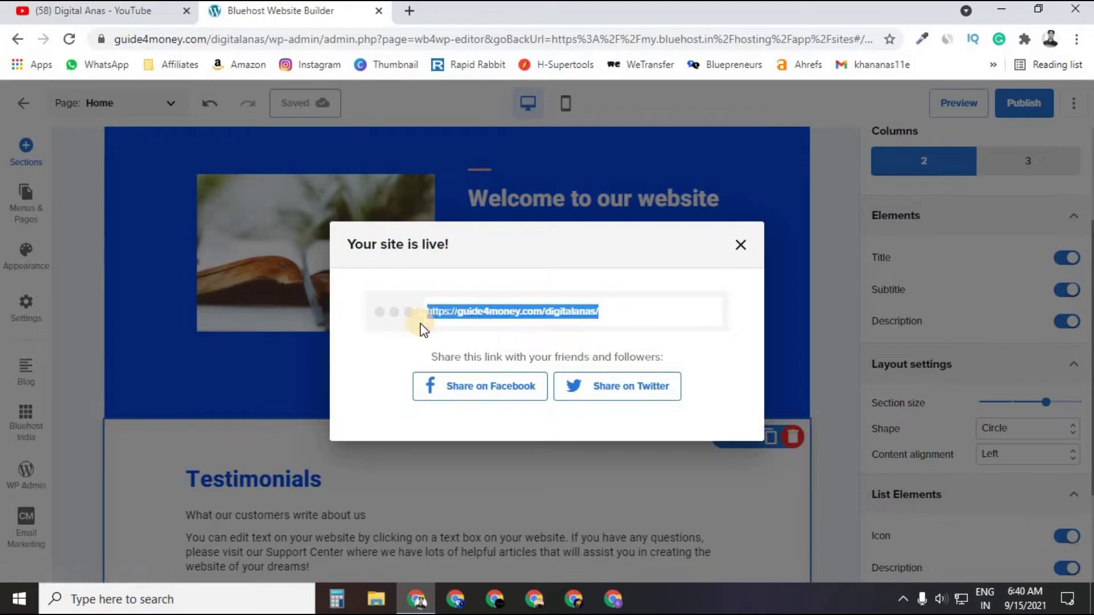
key("ctrl+c")
key("ctrl+t")
key("ctrl+t")
key("ctrl+v")
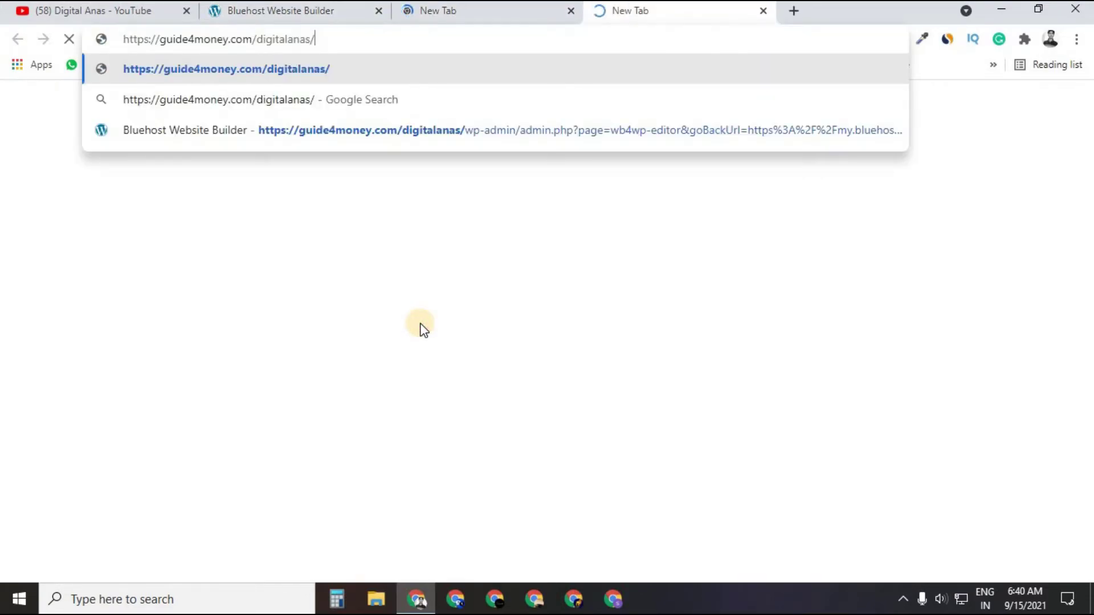
key("Return")
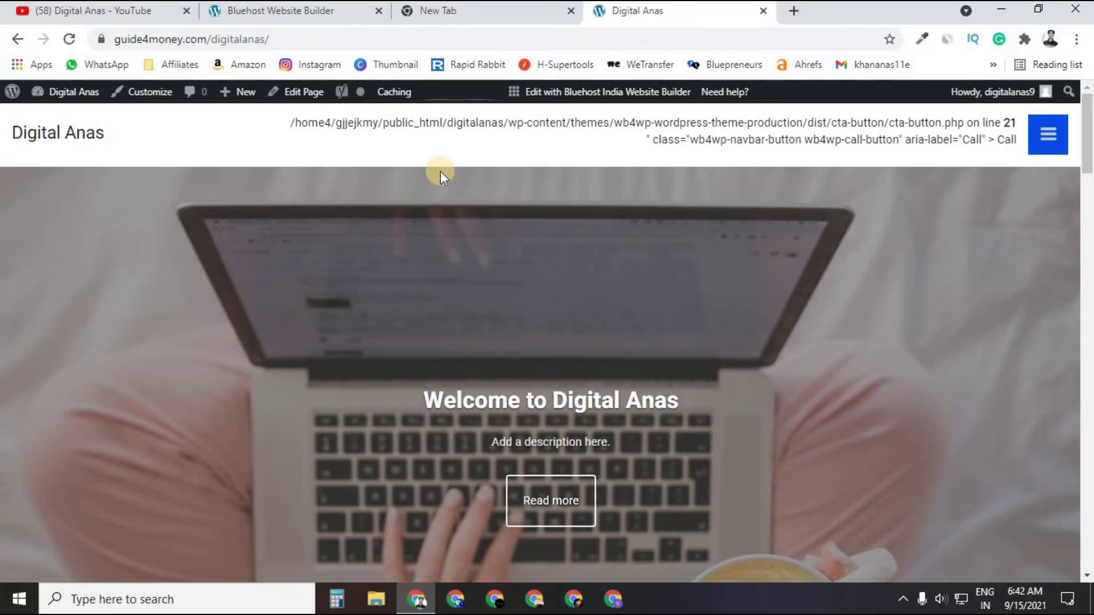
- Return to the website builder, dismiss the publishing message and close the empty browser tab
key("ctrl+2")
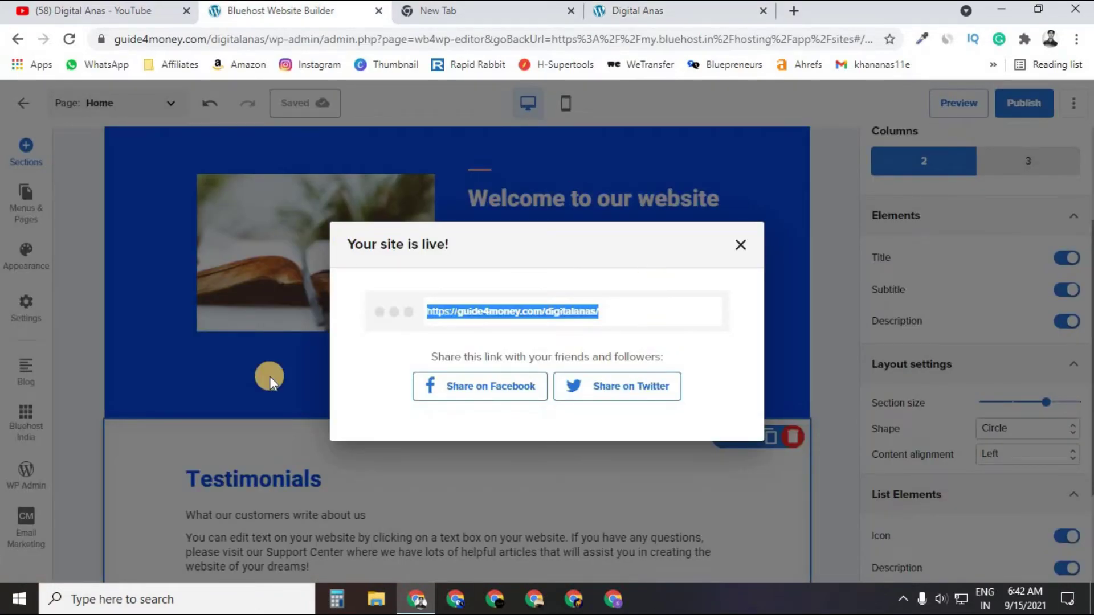
left_click(742, 246)
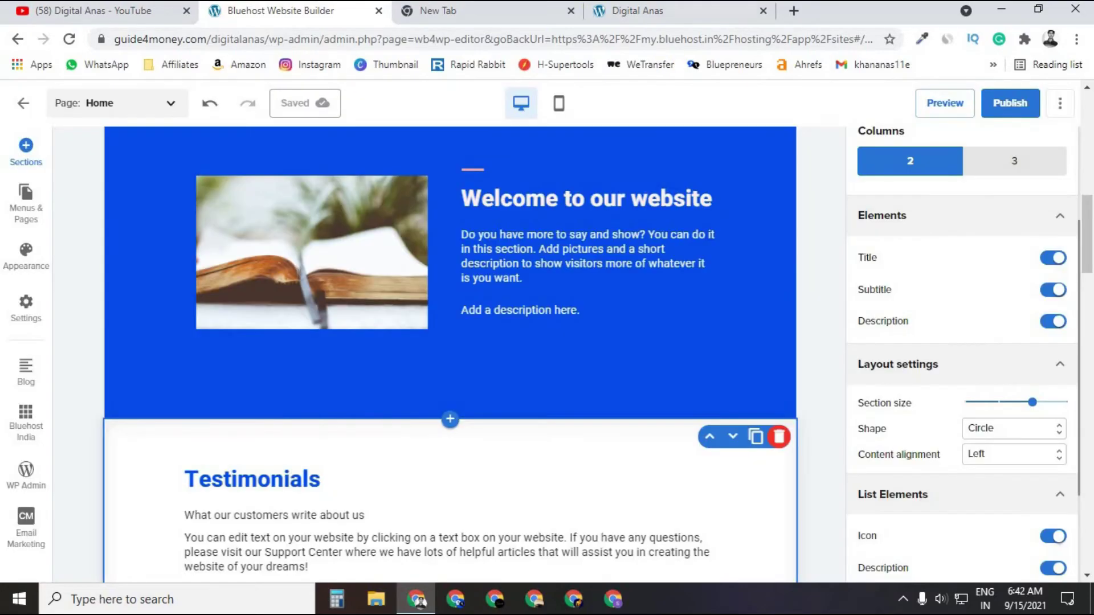
left_click(571, 11)
- Change the Home page's navigation section to layout 3 of 5
mouse_move(423, 221)
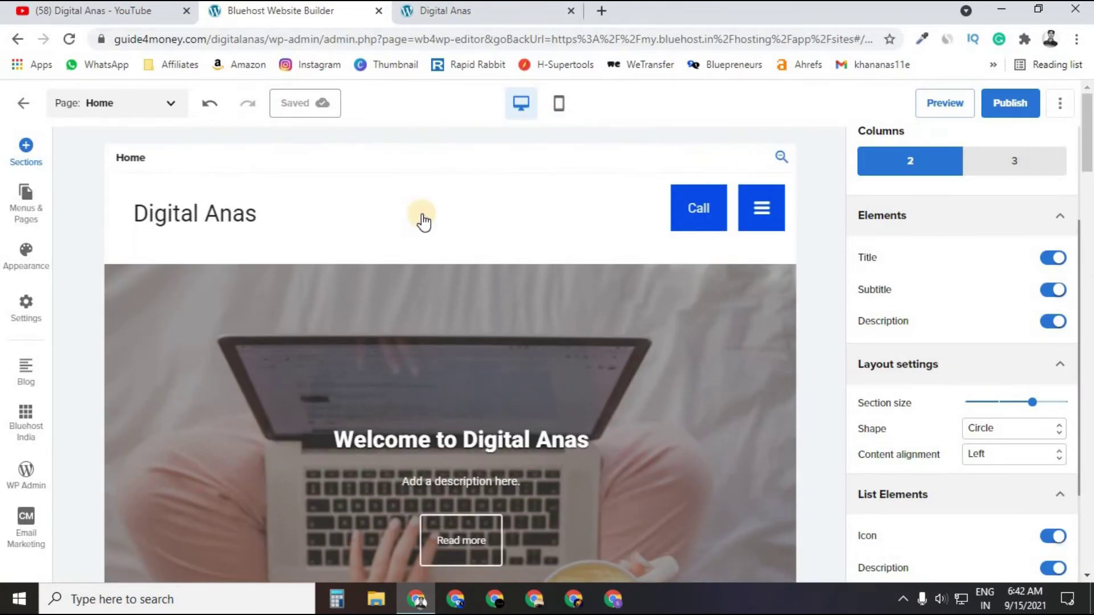
left_click(422, 221)
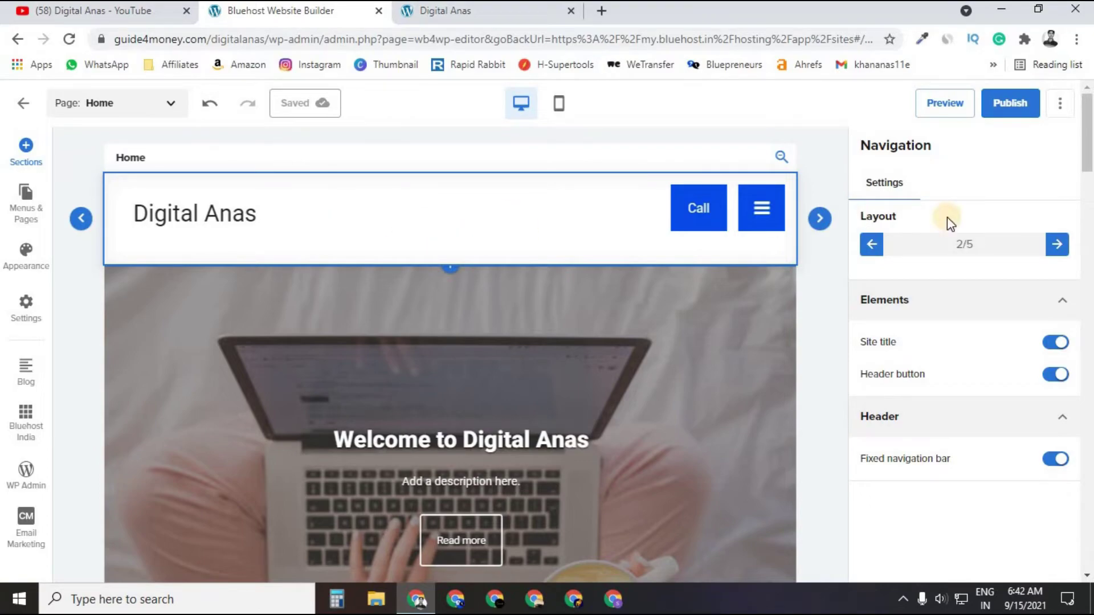
left_click(1058, 248)
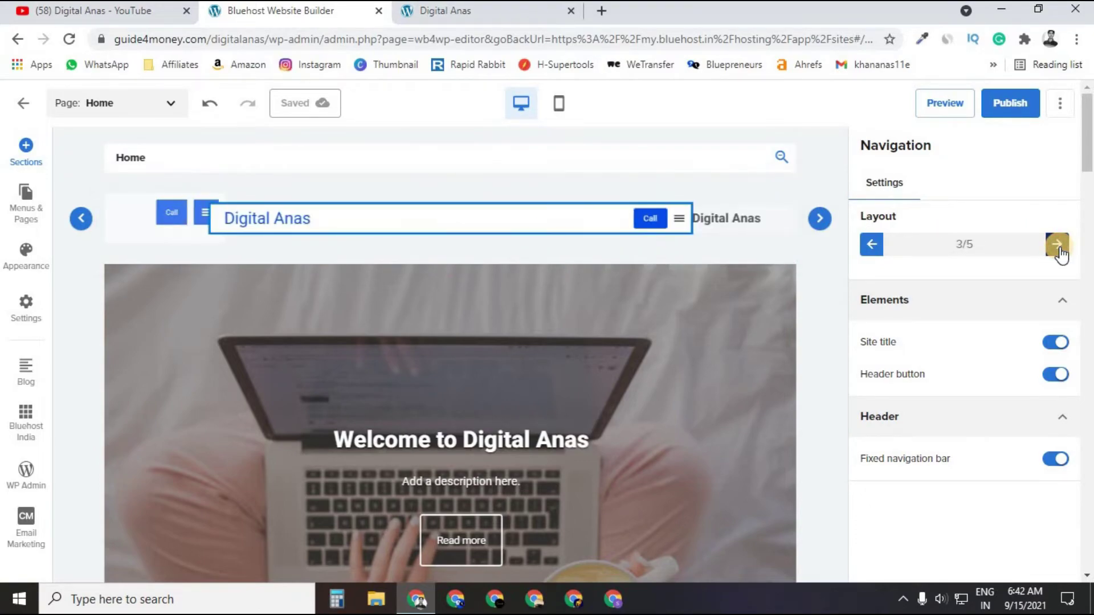
- Switch the site's color scheme to Dark and set its third theme color to hex 000000
left_click(23, 202)
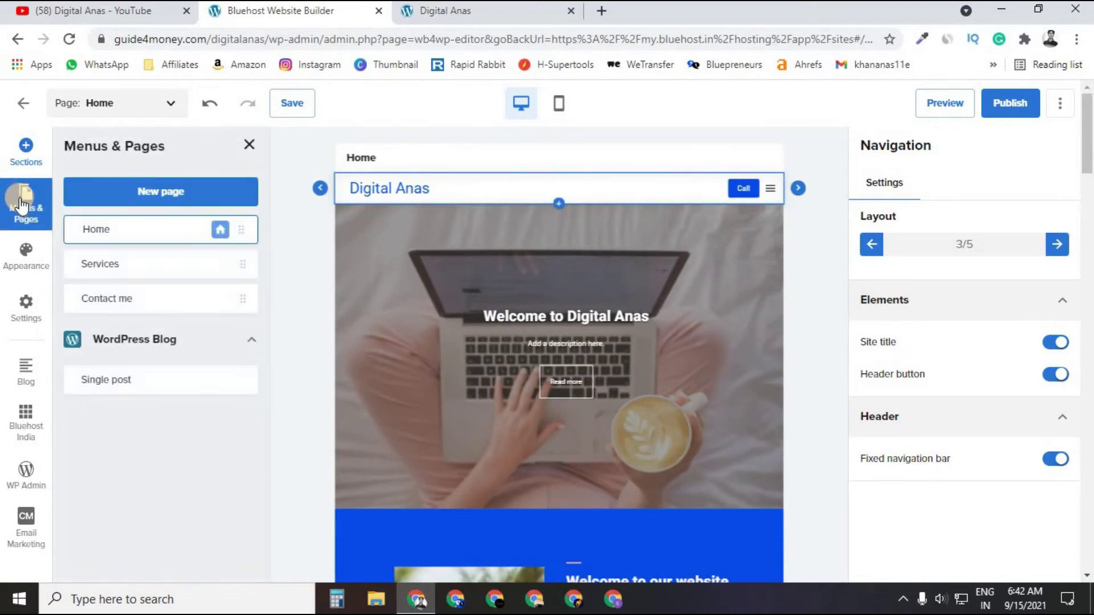
left_click(26, 254)
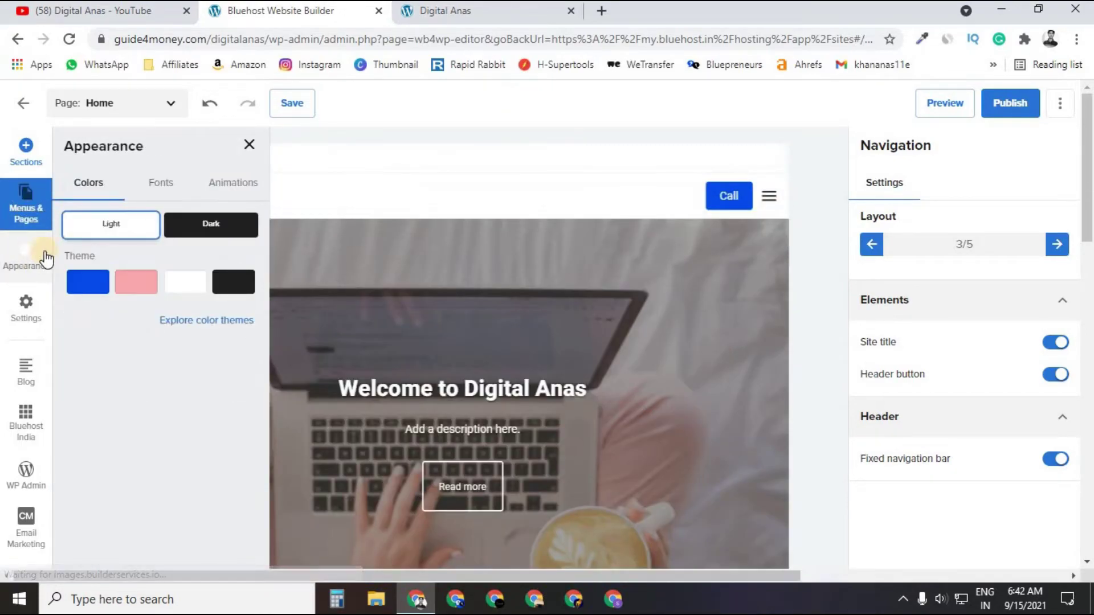
left_click(208, 237)
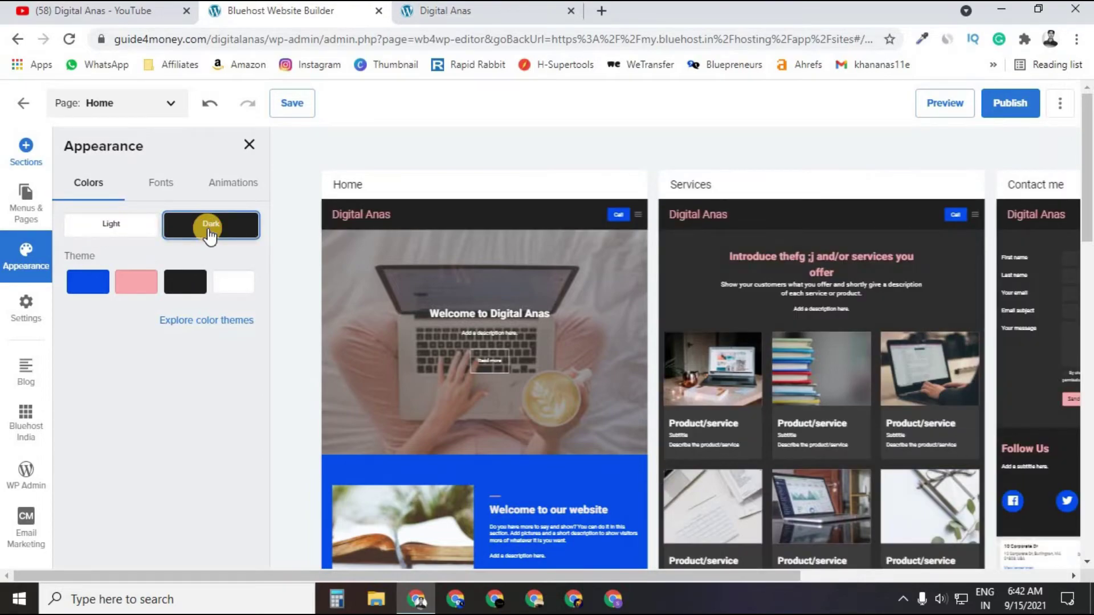
left_click(180, 283)
left_click_drag(102, 419, 98, 501)
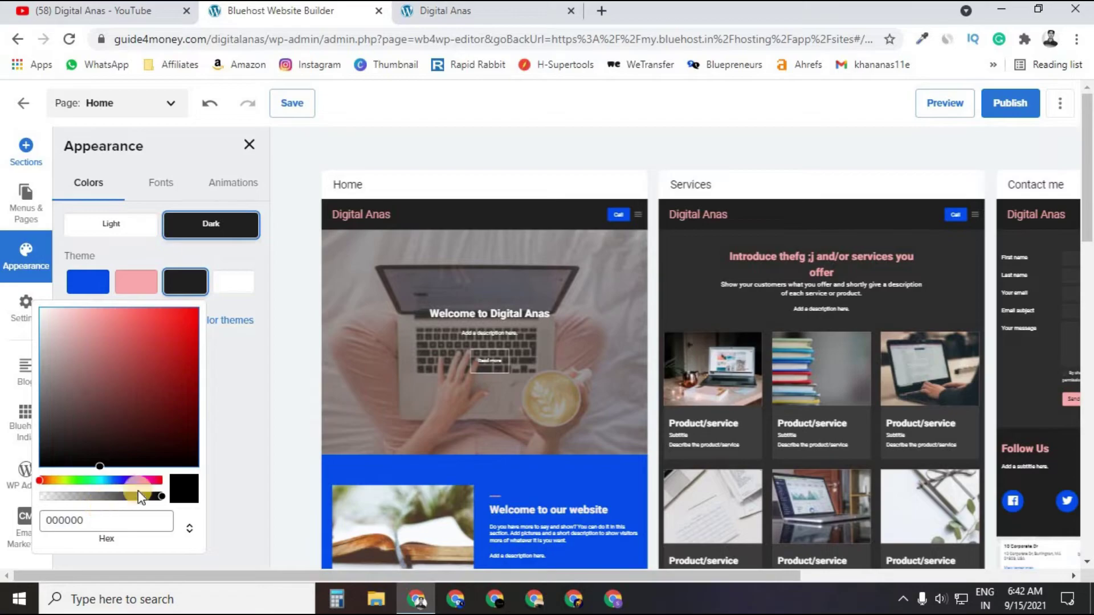
left_click(244, 483)
- Check the recolored pages, publish the changes and reload the live site in its browser tab
scroll(627, 357, "down", 6)
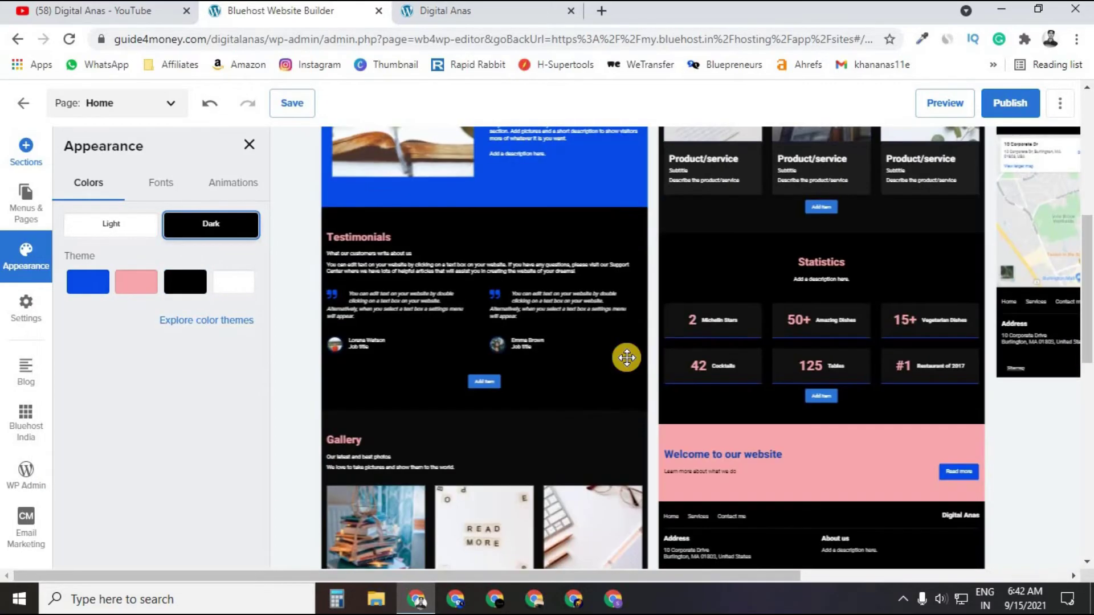
scroll(627, 357, "down", 10)
scroll(626, 357, "up", 8)
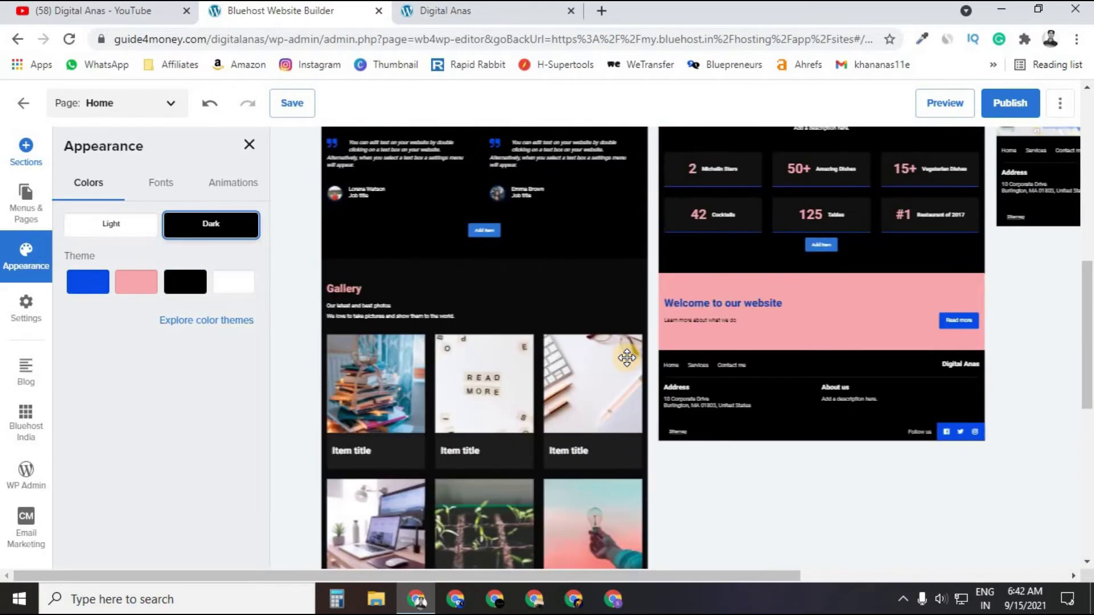
scroll(627, 357, "up", 6)
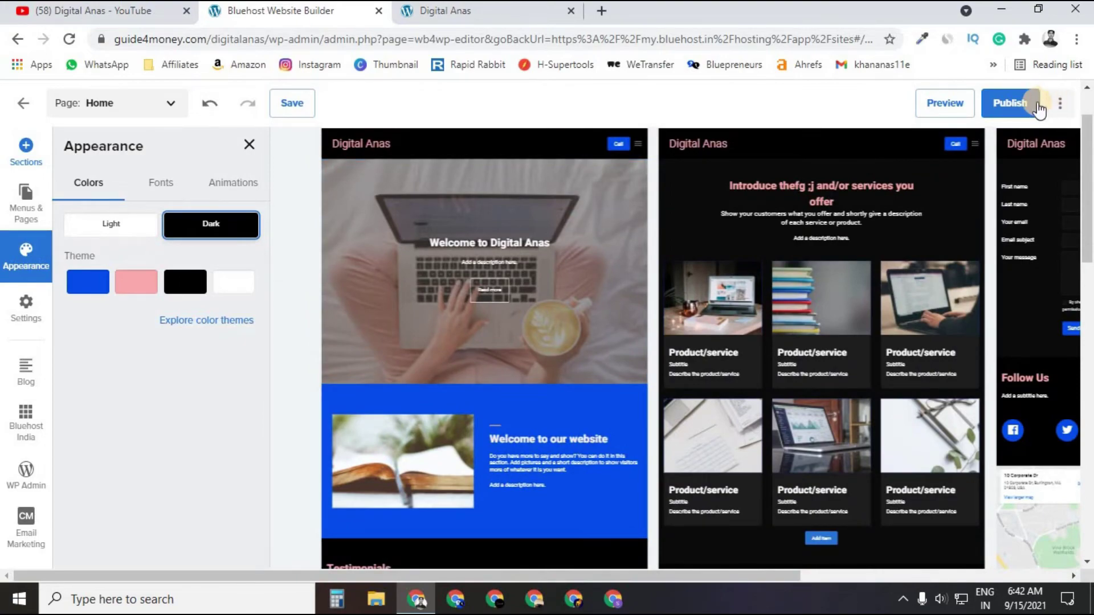
left_click(1014, 102)
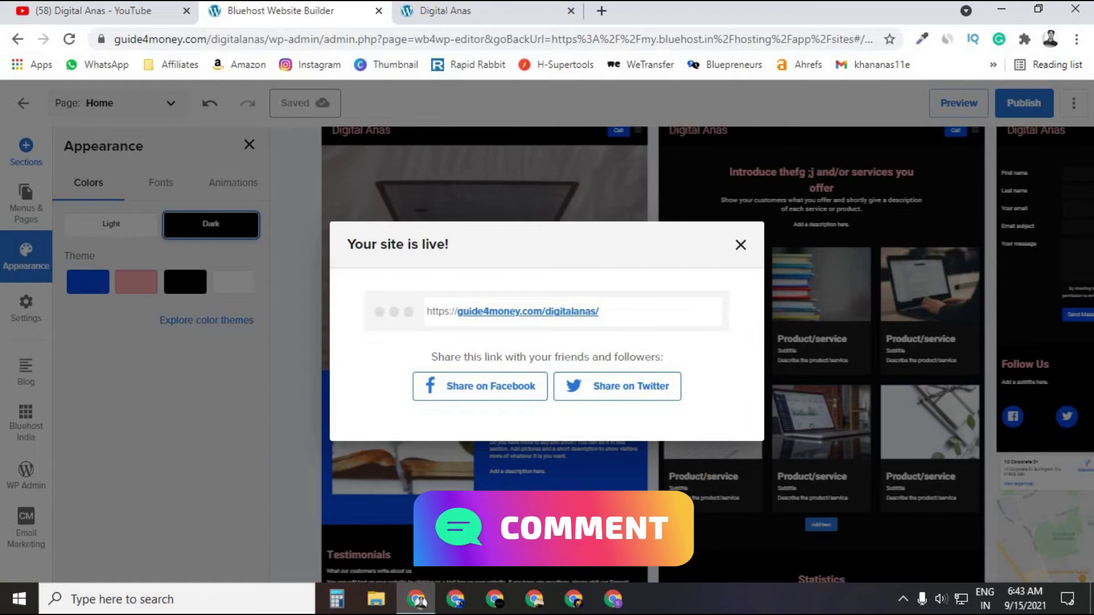
left_click(424, 11)
key("F5")
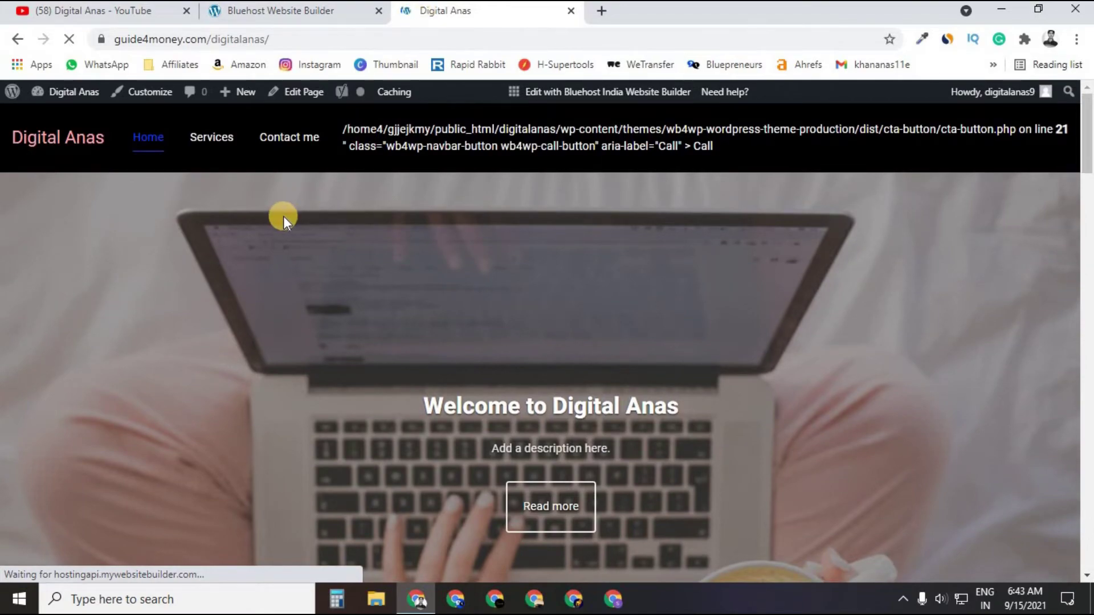
- Look through the live Home page's sections and enlarge the gallery's READ MORE image
scroll(283, 217, "down", 8)
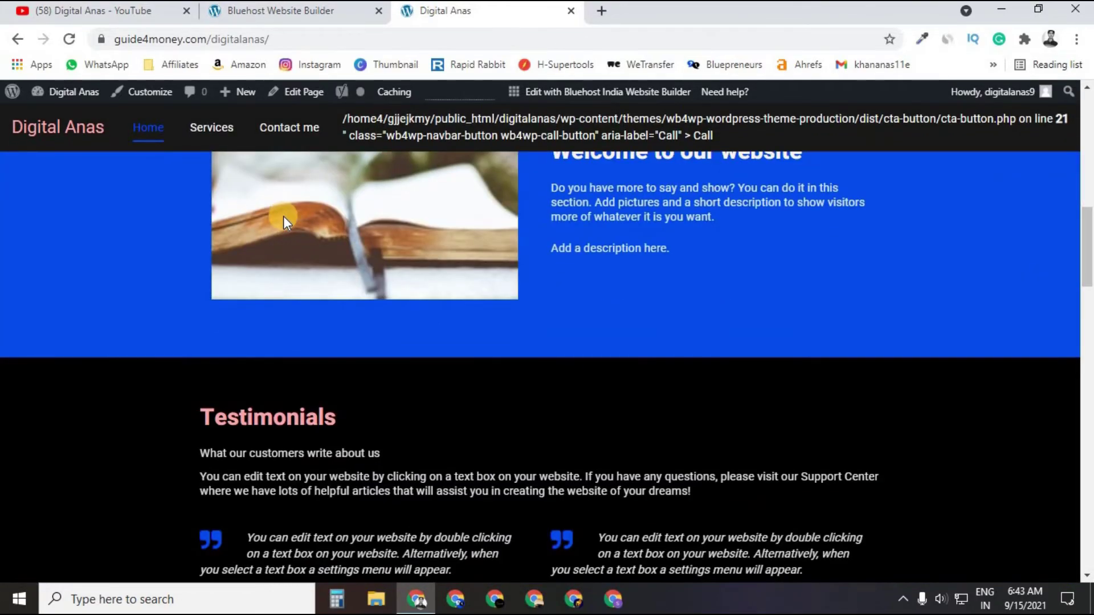
scroll(282, 217, "up", 1)
scroll(282, 216, "down", 5)
scroll(283, 216, "down", 10)
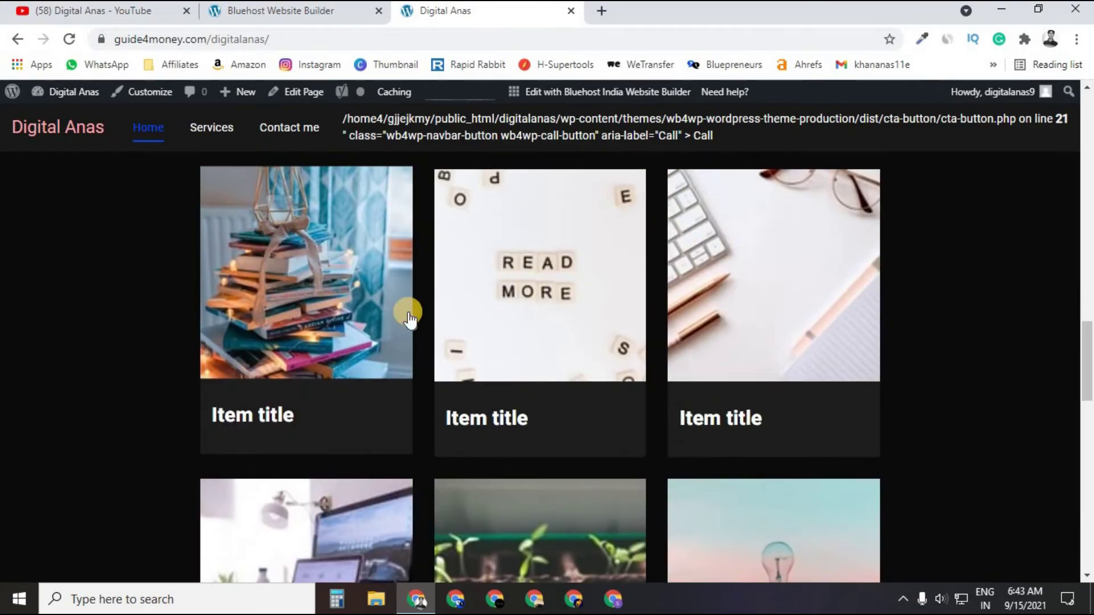
left_click(562, 264)
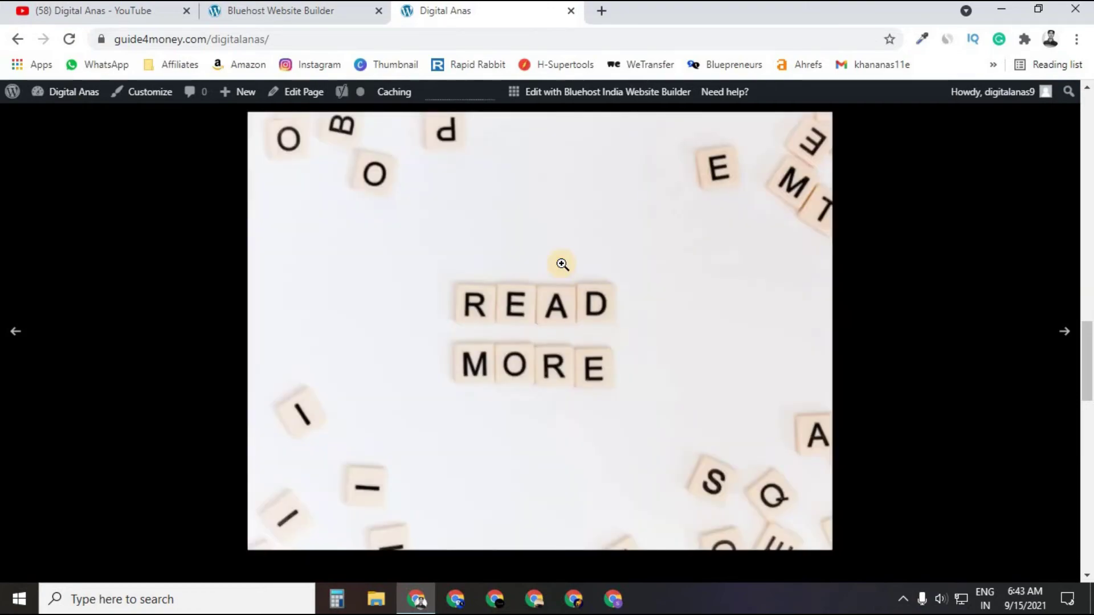
- Browse the next two enlarged gallery images and close the image viewer
left_click(1065, 333)
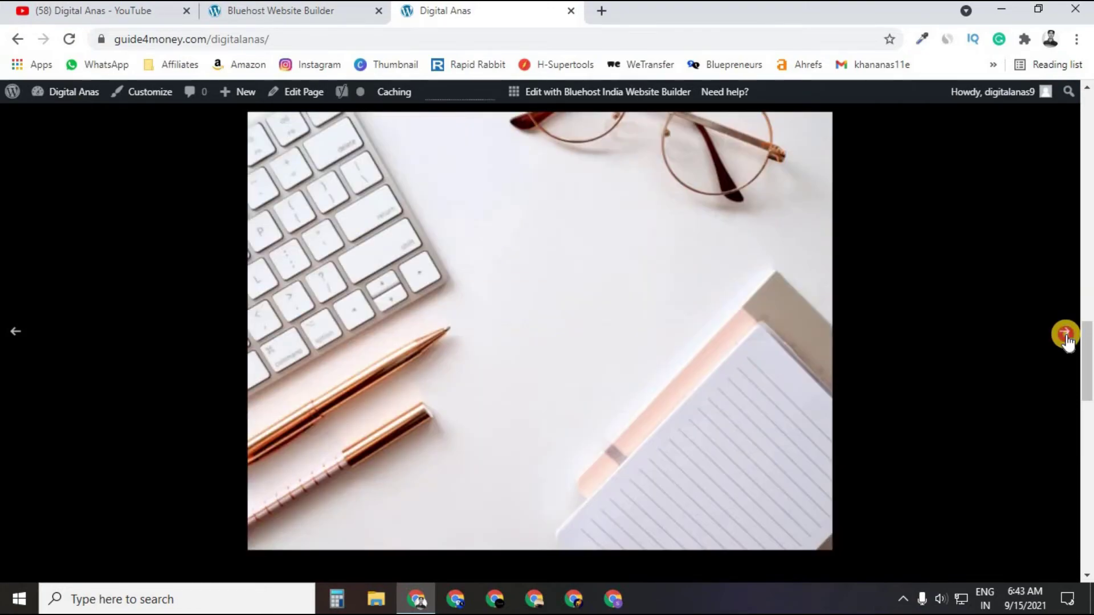
left_click(1065, 334)
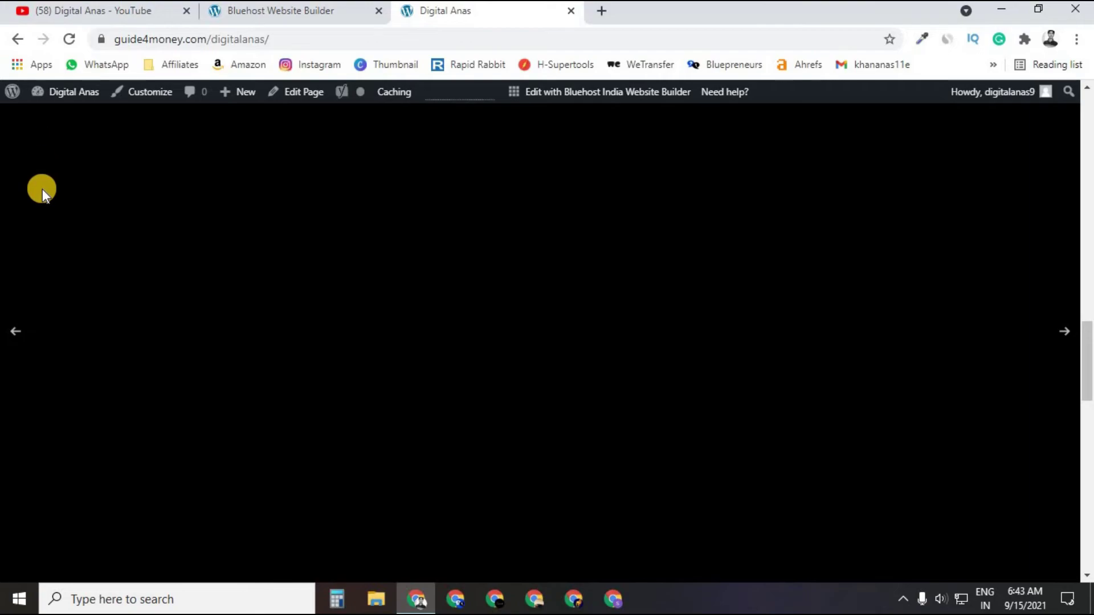
left_click(42, 190)
- Look through the live Home page down to the footer and return to the cover image
scroll(54, 207, "up", 7)
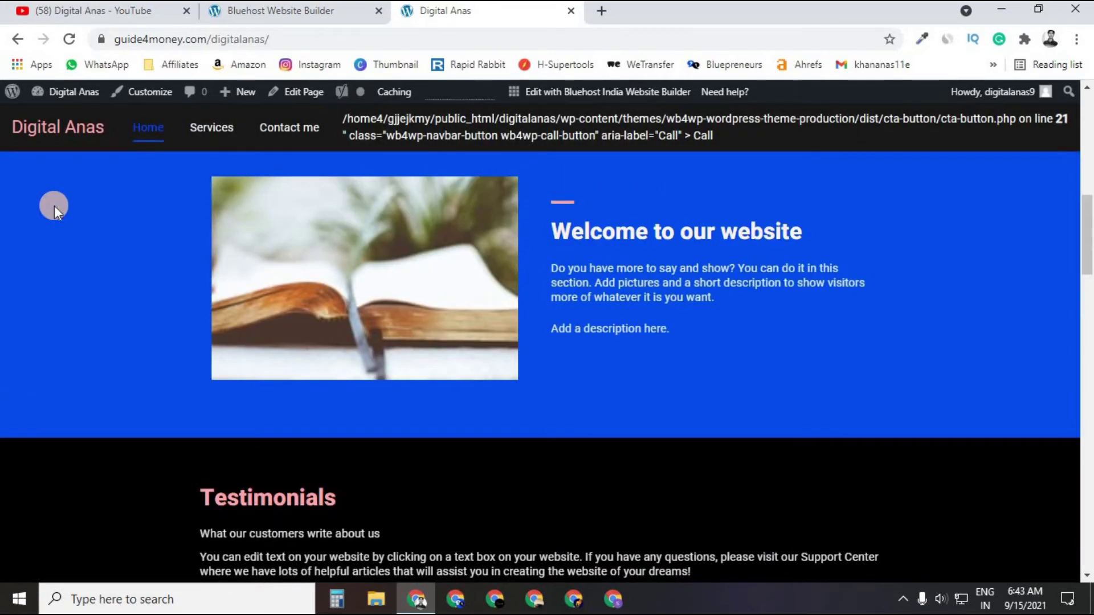
scroll(54, 206, "down", 12)
scroll(53, 206, "down", 7)
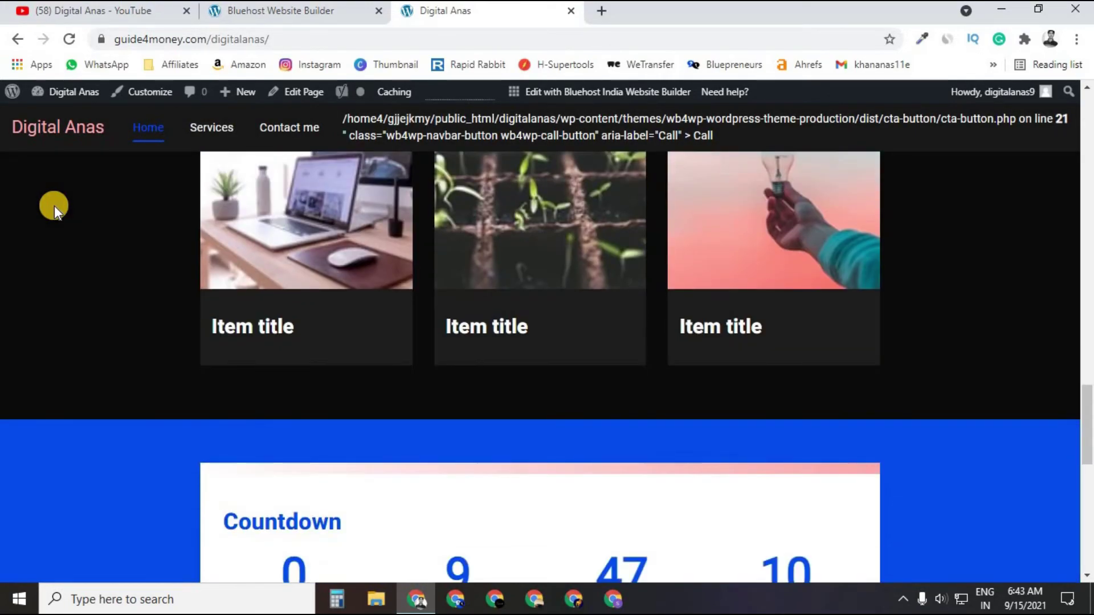
scroll(53, 206, "down", 5)
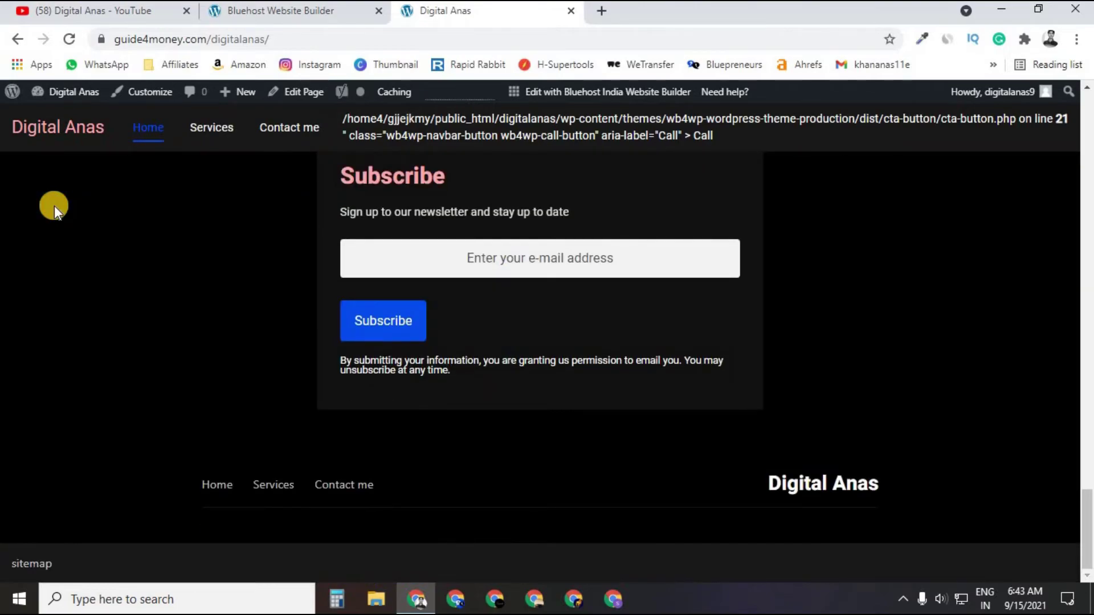
scroll(53, 207, "up", 10)
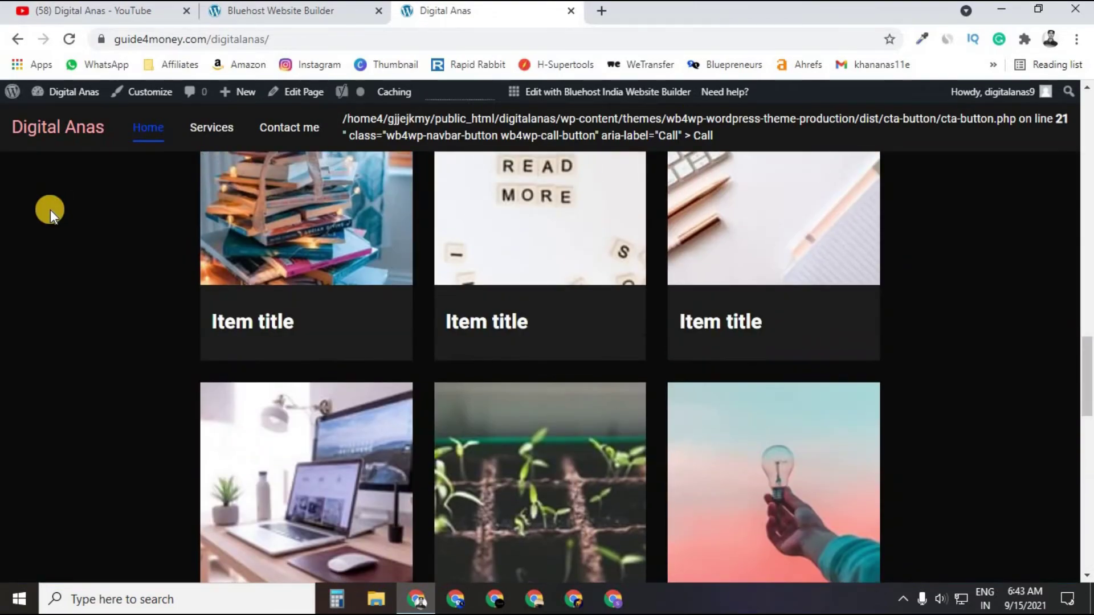
scroll(50, 210, "up", 12)
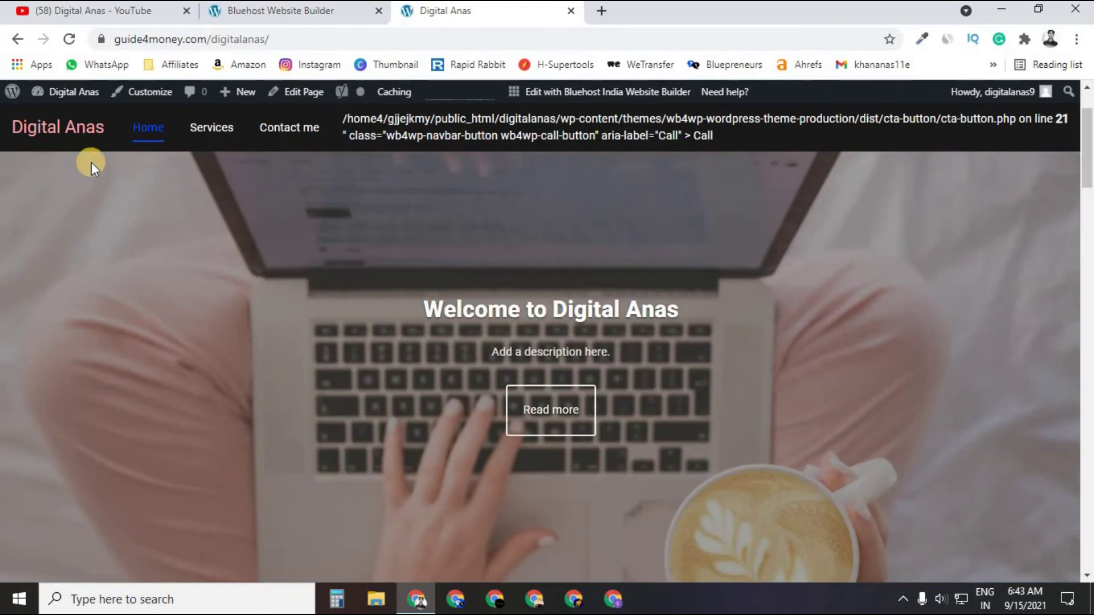
- Open the site's WordPress dashboard in a new browser tab and place that tab before the live site's tab
mouse_move(54, 92)
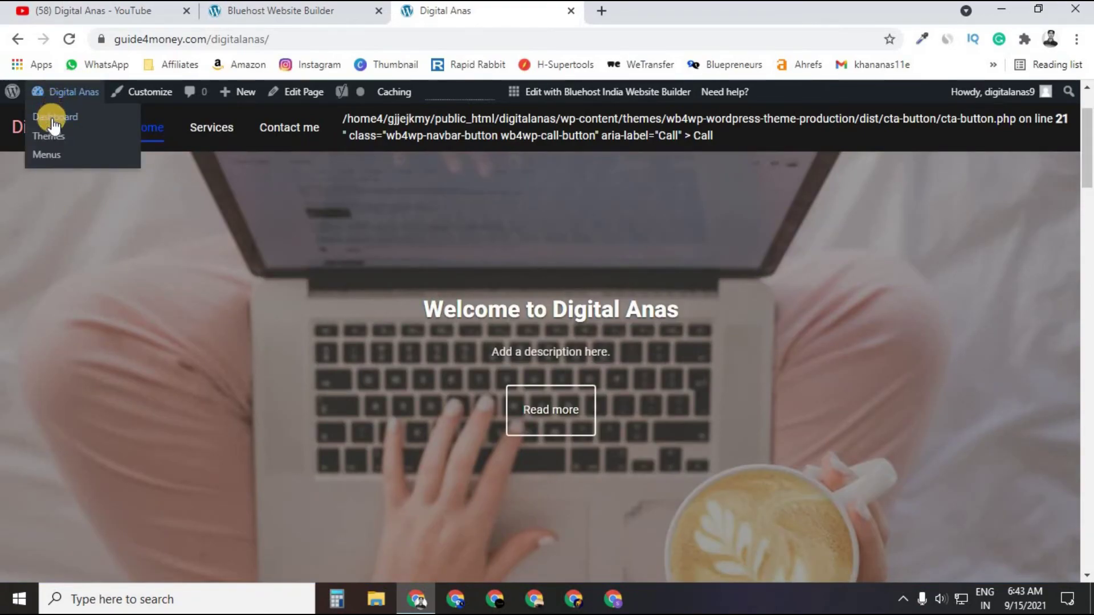
left_click(53, 118)
right_click(52, 118)
left_click(77, 128)
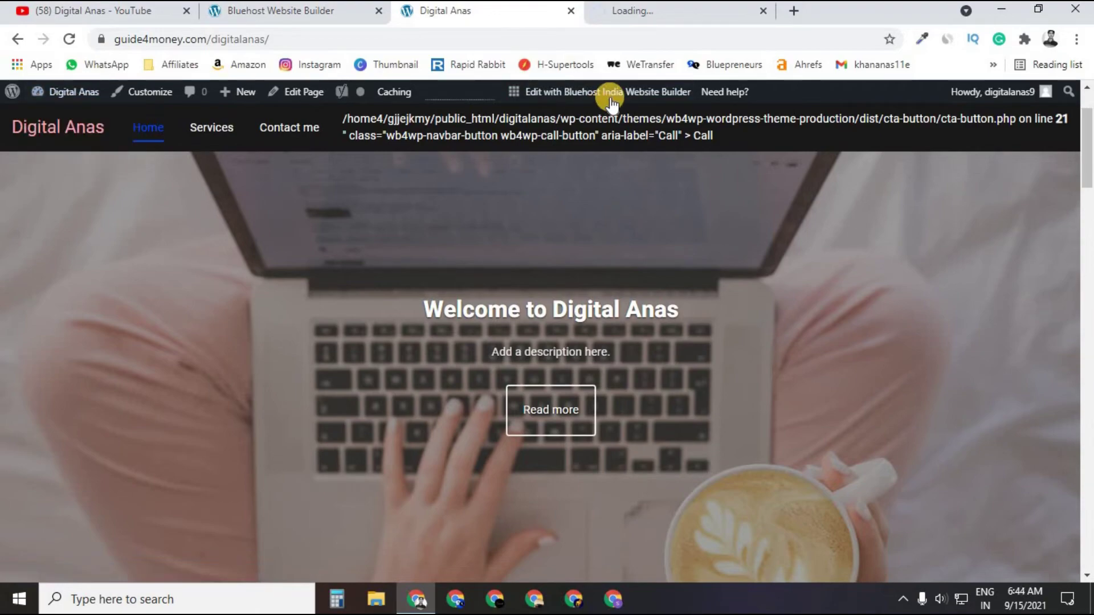
left_click_drag(668, 12, 446, 15)
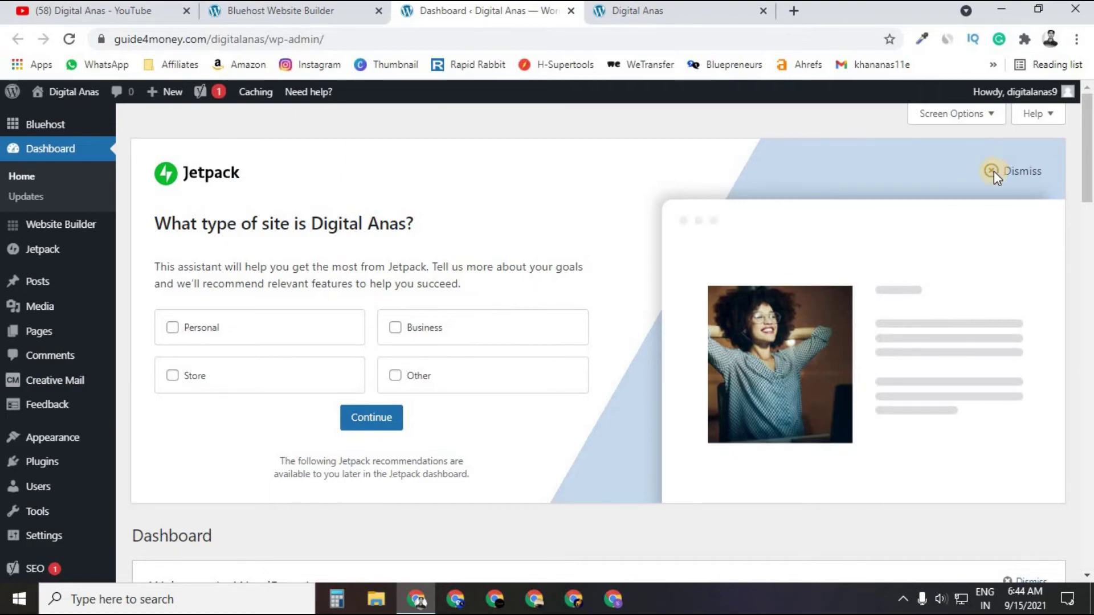
- Open the Posts list in the WordPress admin and move the live site's browser tab in front of it
mouse_move(79, 134)
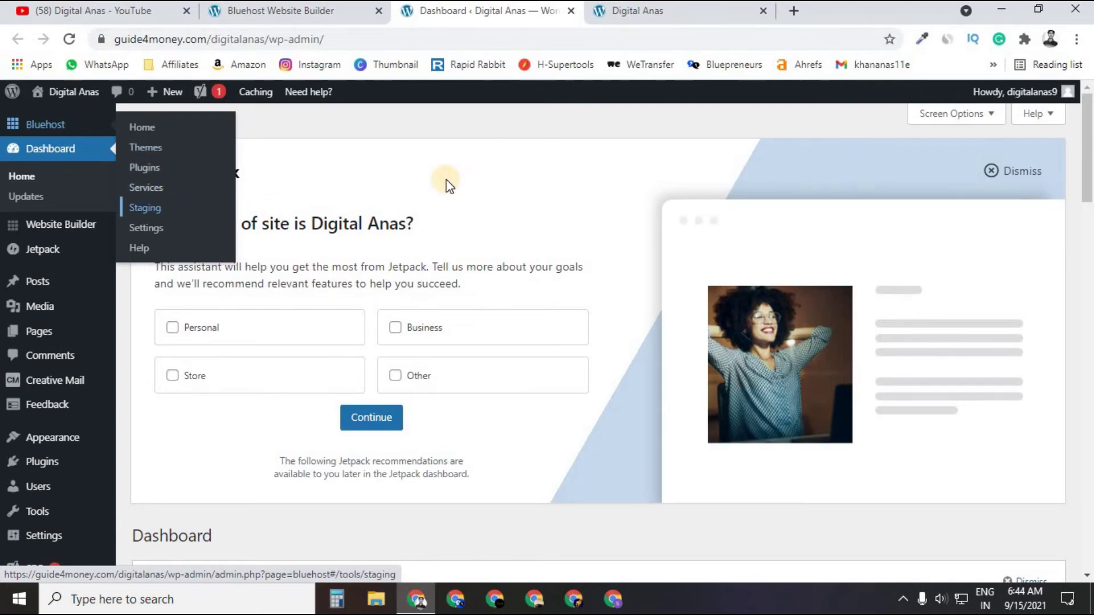
left_click(644, 12)
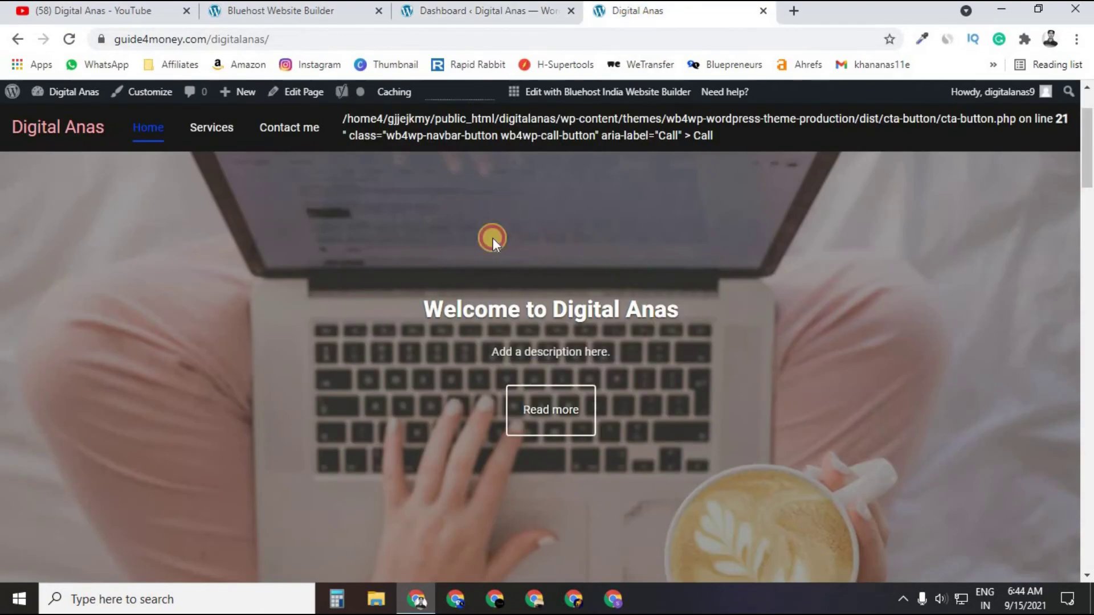
left_click(439, 12)
left_click(24, 285)
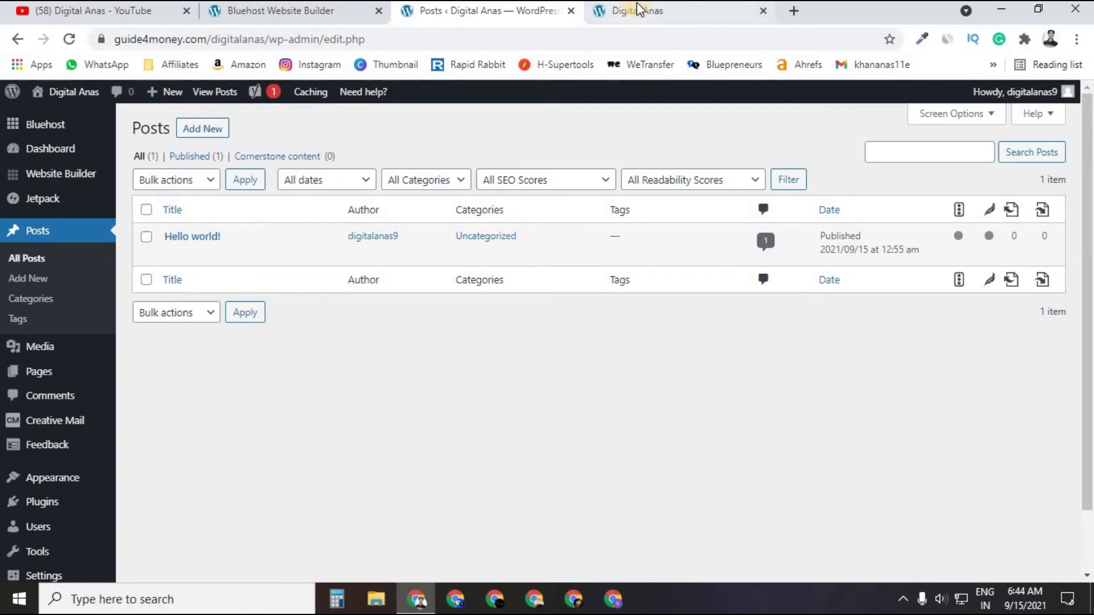
left_click_drag(627, 12, 432, 11)
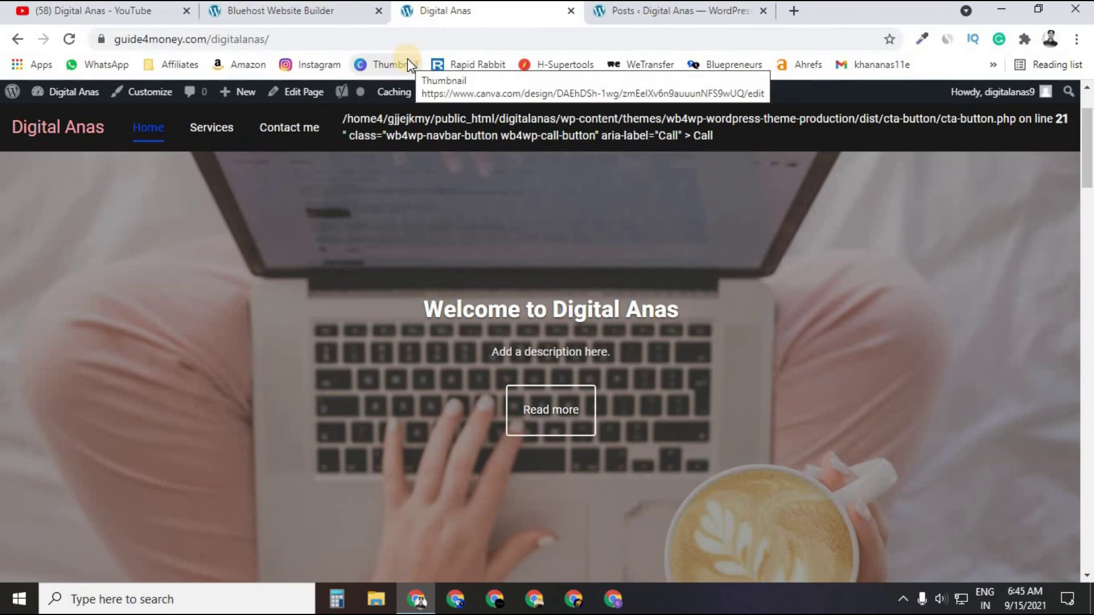
- Return to the Bluehost Website Builder tab, dismiss the site-is-live notice and close the Appearance settings
left_click(285, 17)
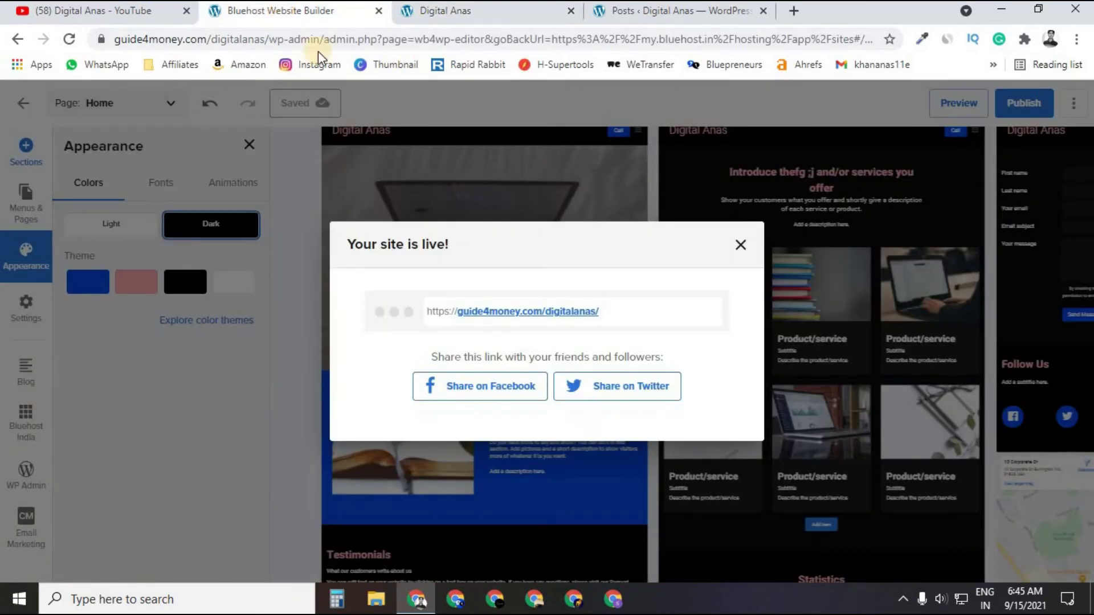
left_click(736, 245)
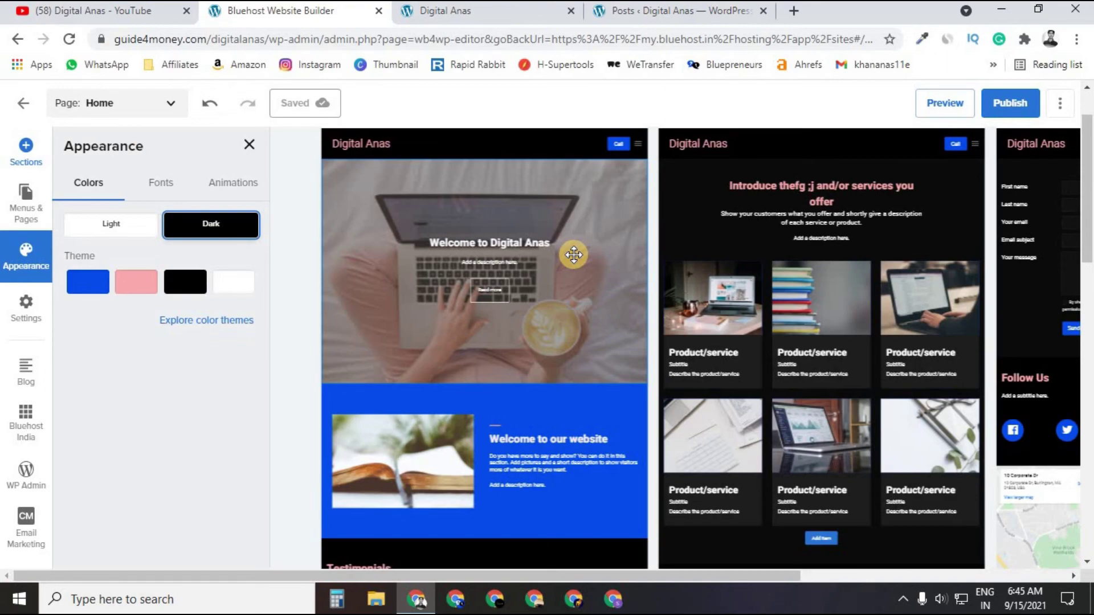
left_click(250, 147)
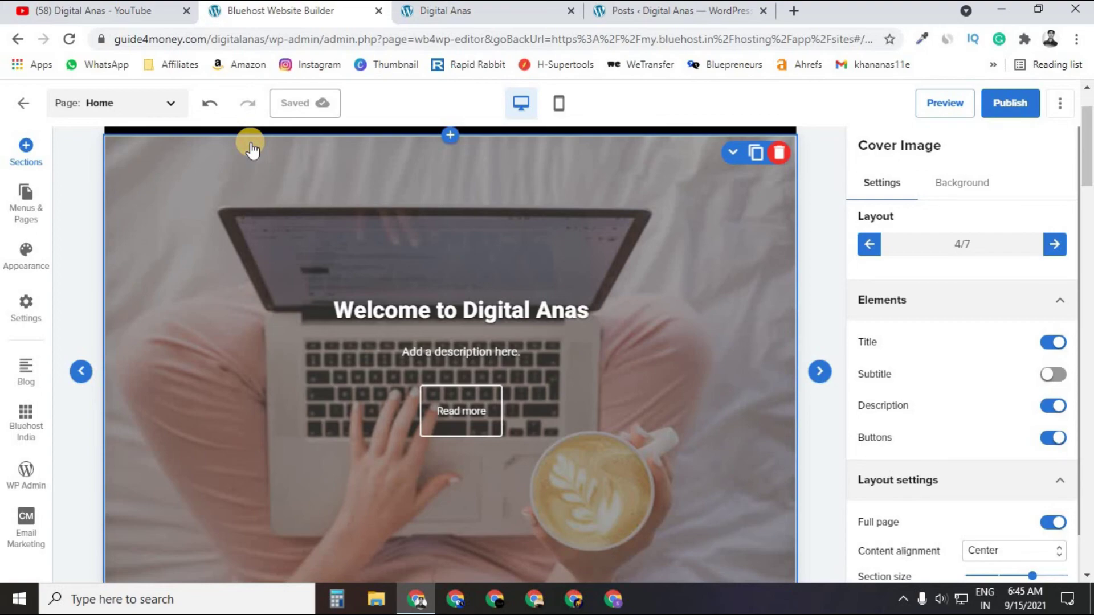
- Review the live Home page from the testimonials to the Subscribe form and briefly check the WordPress Posts list
left_click(428, 11)
scroll(435, 202, "down", 5)
scroll(435, 202, "down", 10)
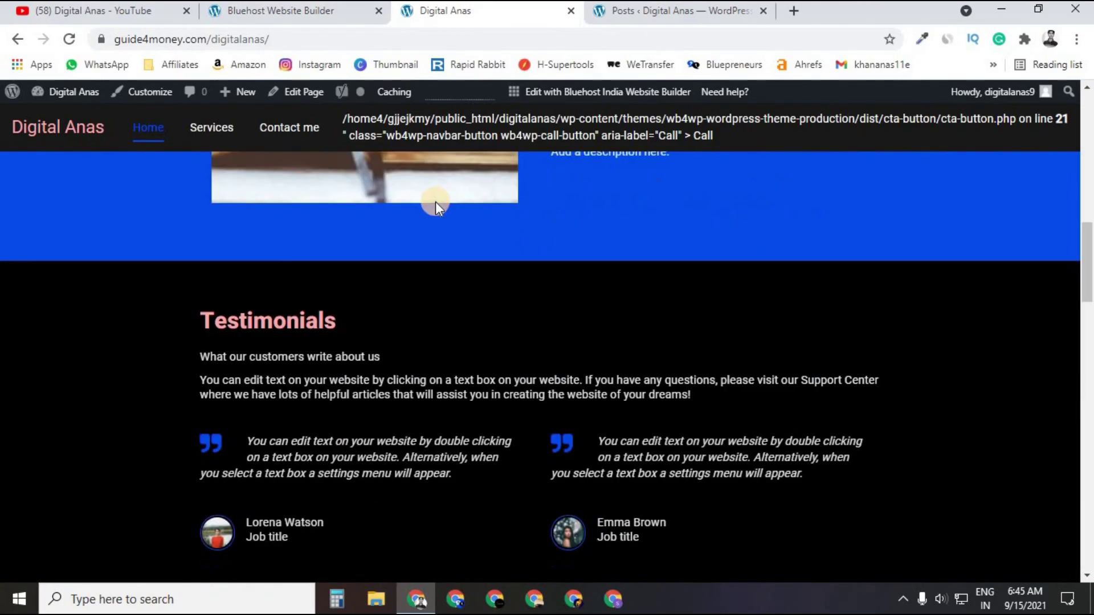
scroll(436, 201, "down", 12)
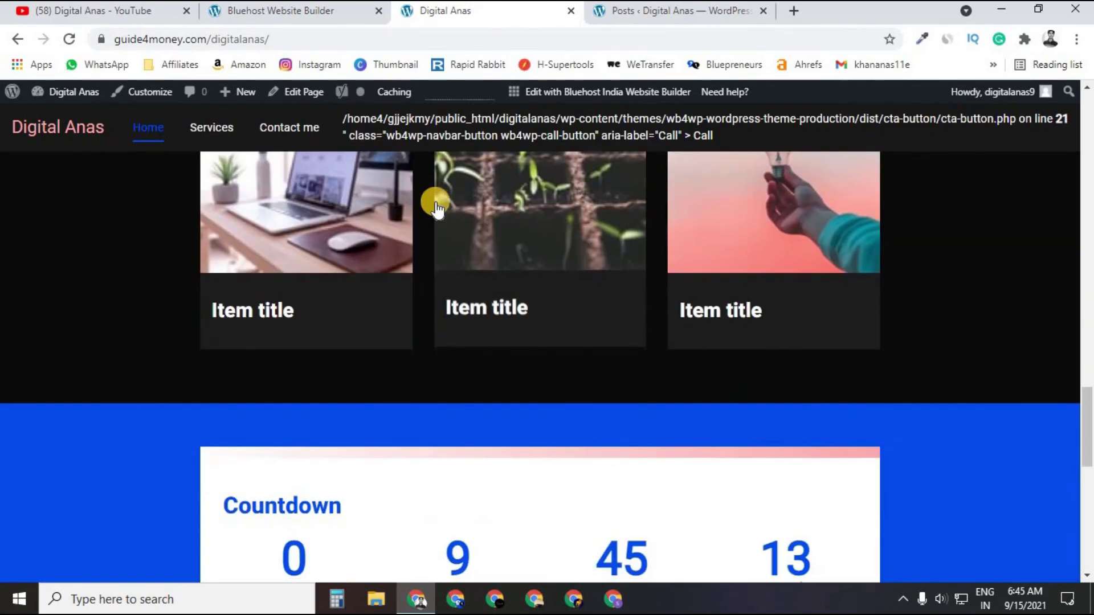
scroll(435, 202, "down", 3)
scroll(436, 202, "up", 4)
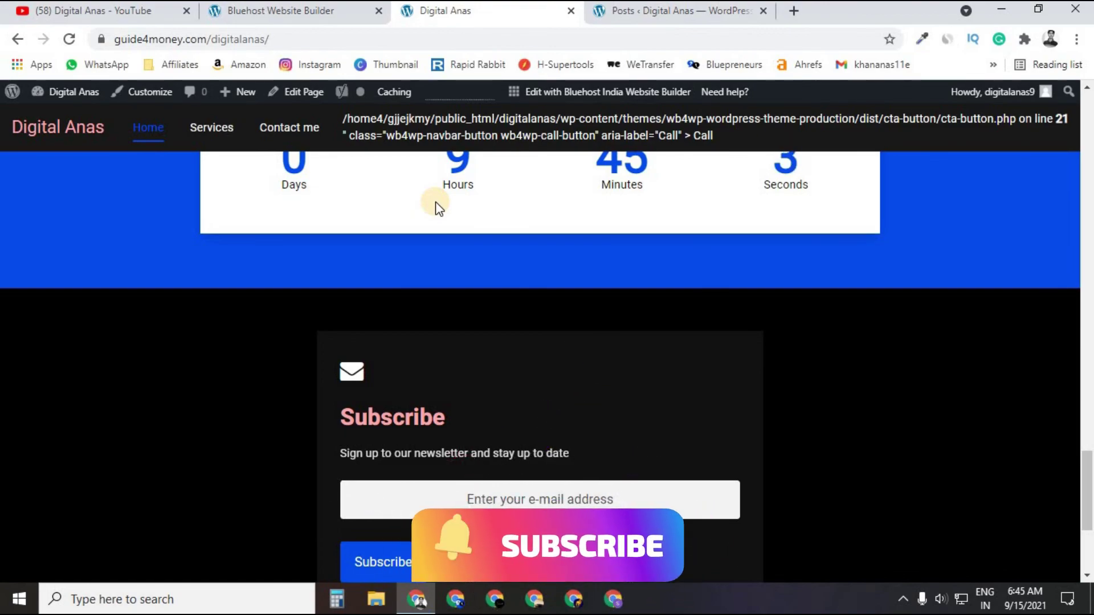
left_click(643, 22)
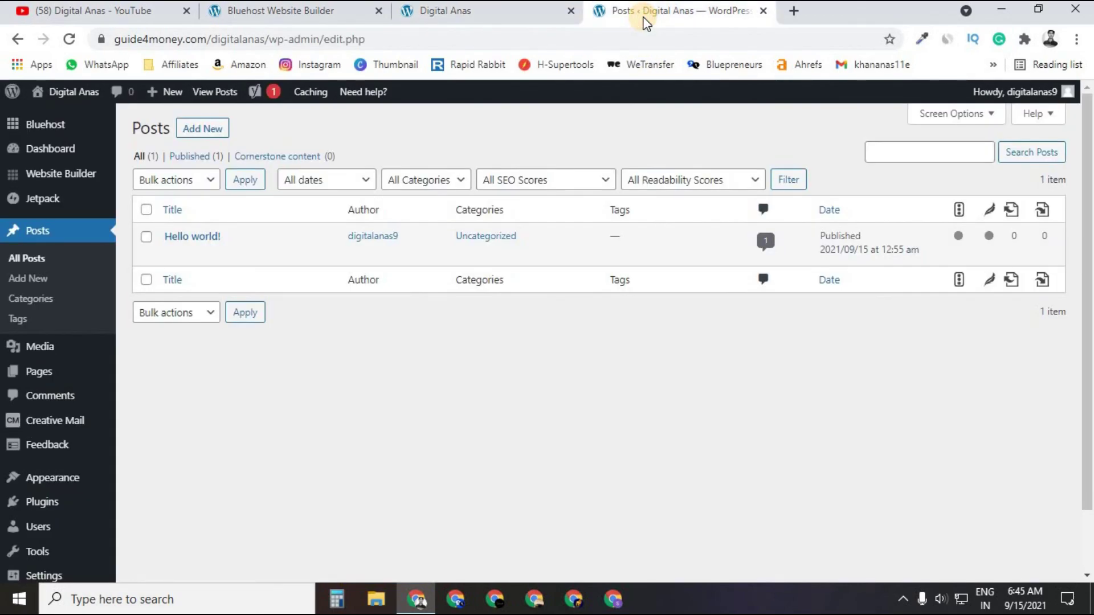
left_click(512, 12)
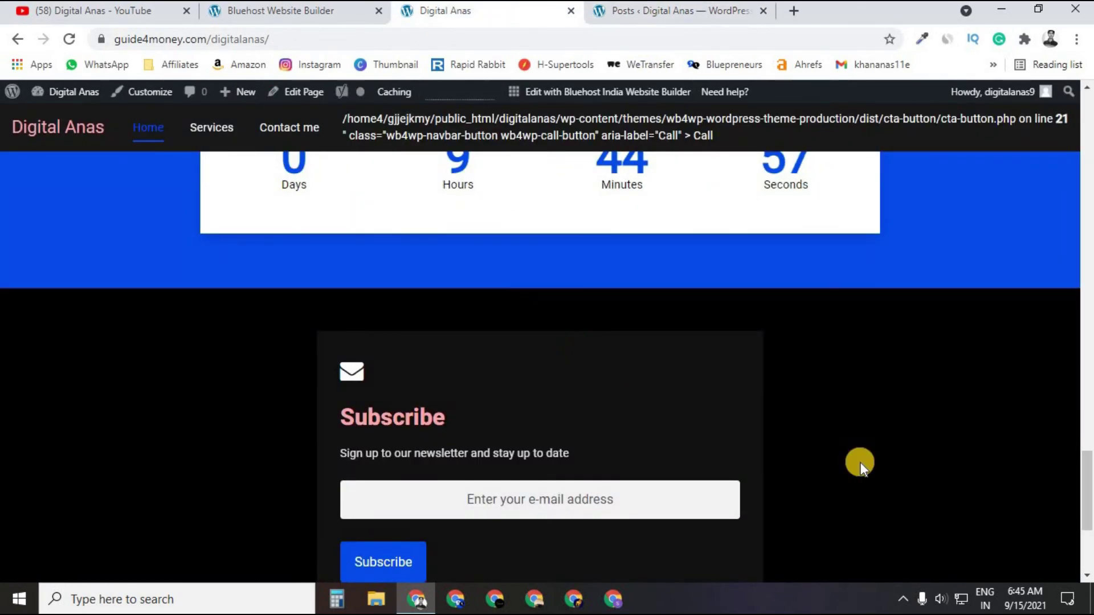